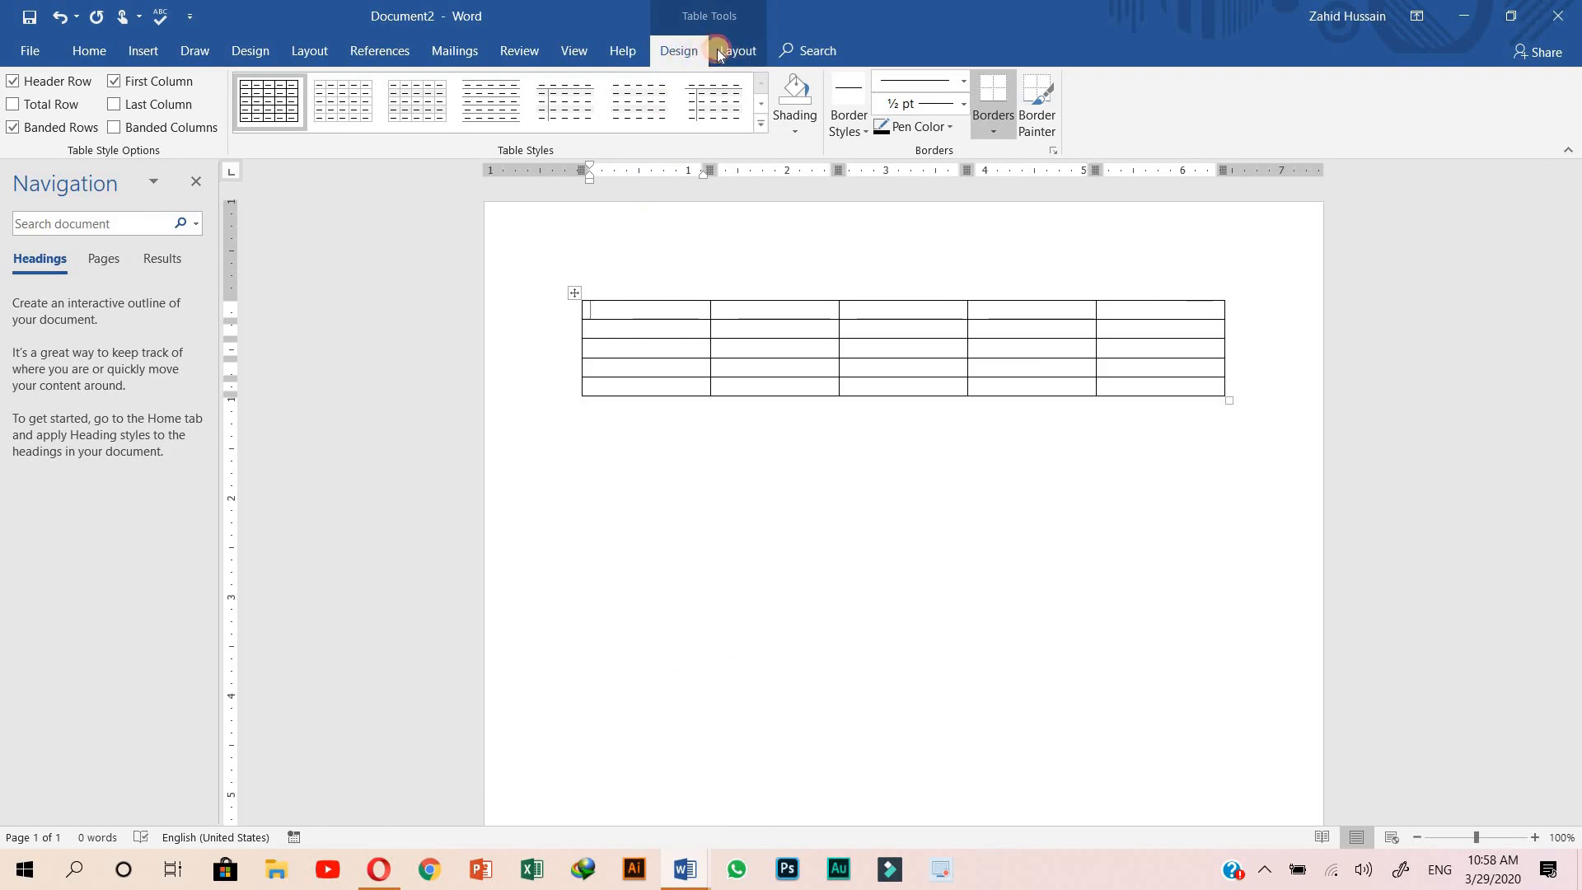
Step: Apply the blue grid table style with a solid blue header row and light blue banded rows to the table
{"action": "left_click", "coordinate": [721, 51]}
{"action": "left_click", "coordinate": [679, 52]}
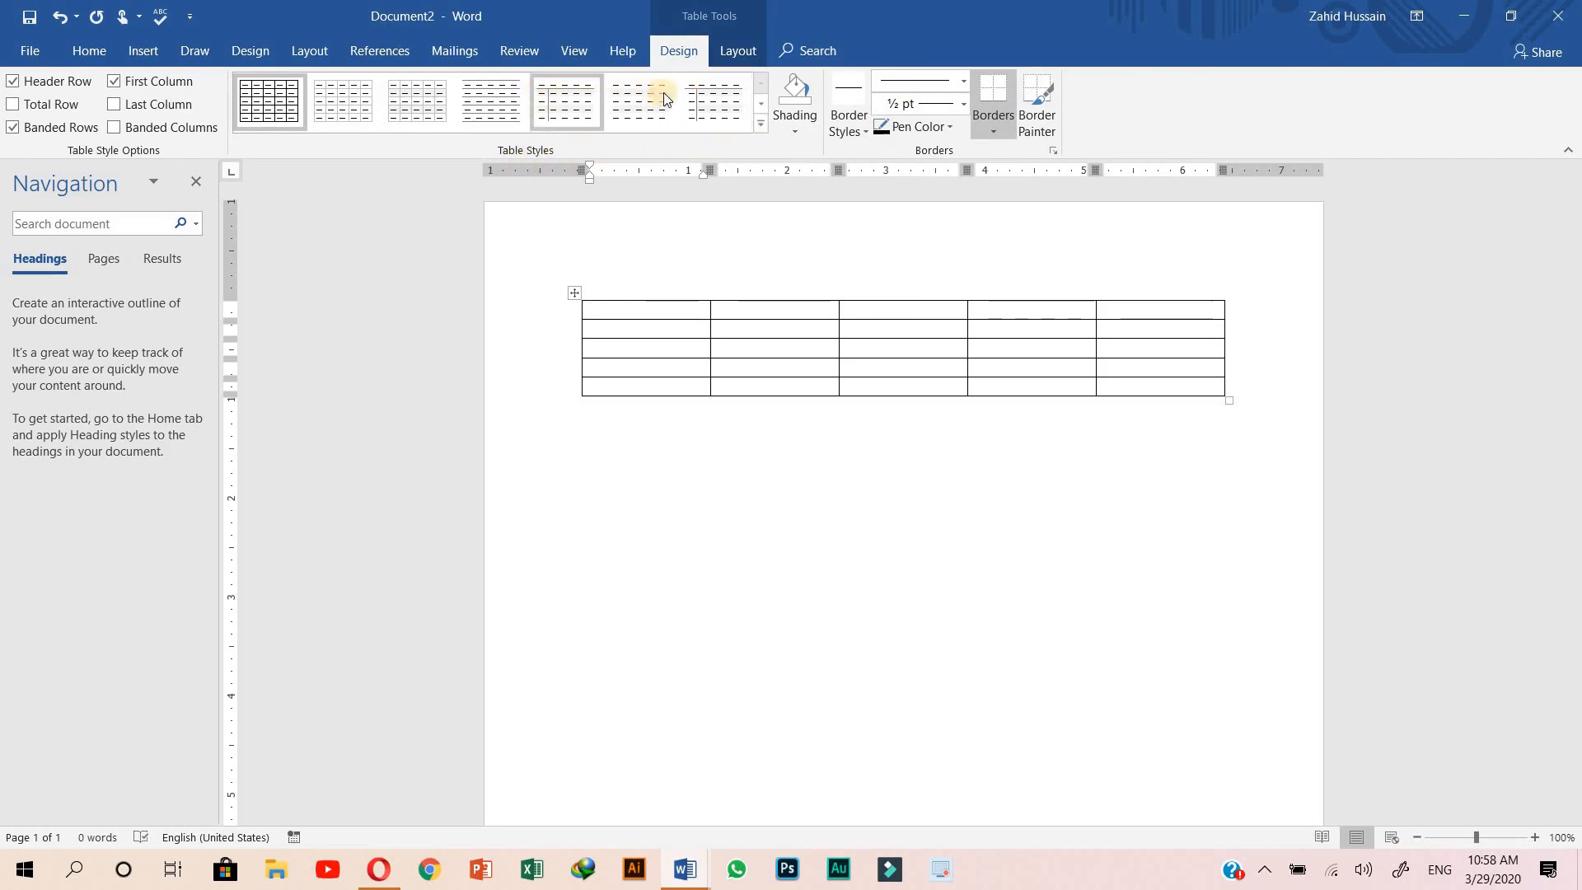
{"action": "left_click", "coordinate": [759, 124]}
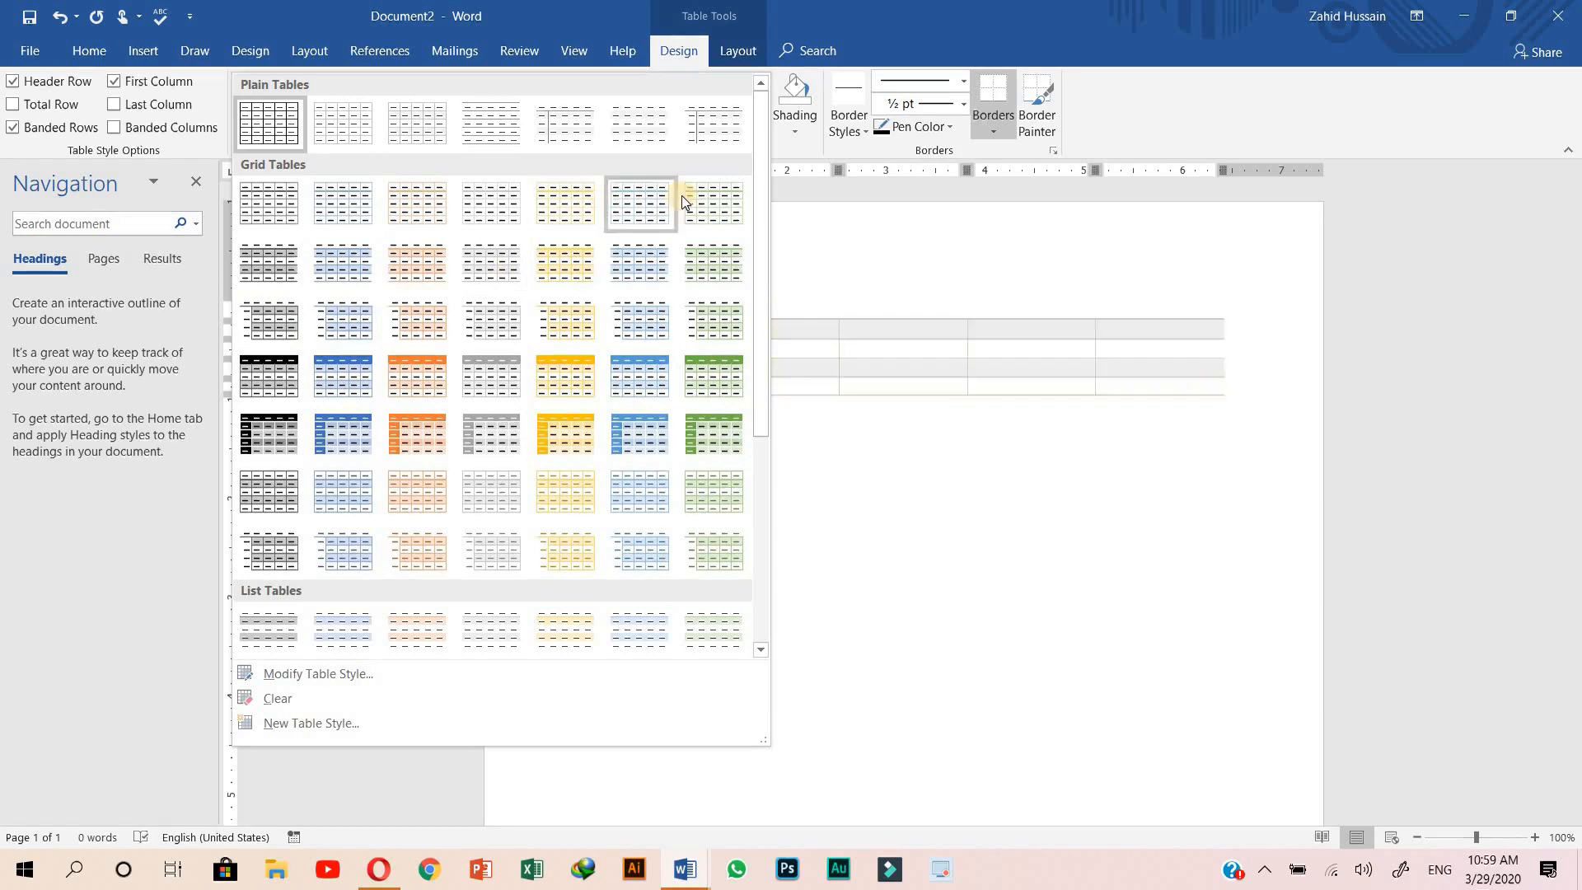
{"action": "left_click", "coordinate": [650, 382]}
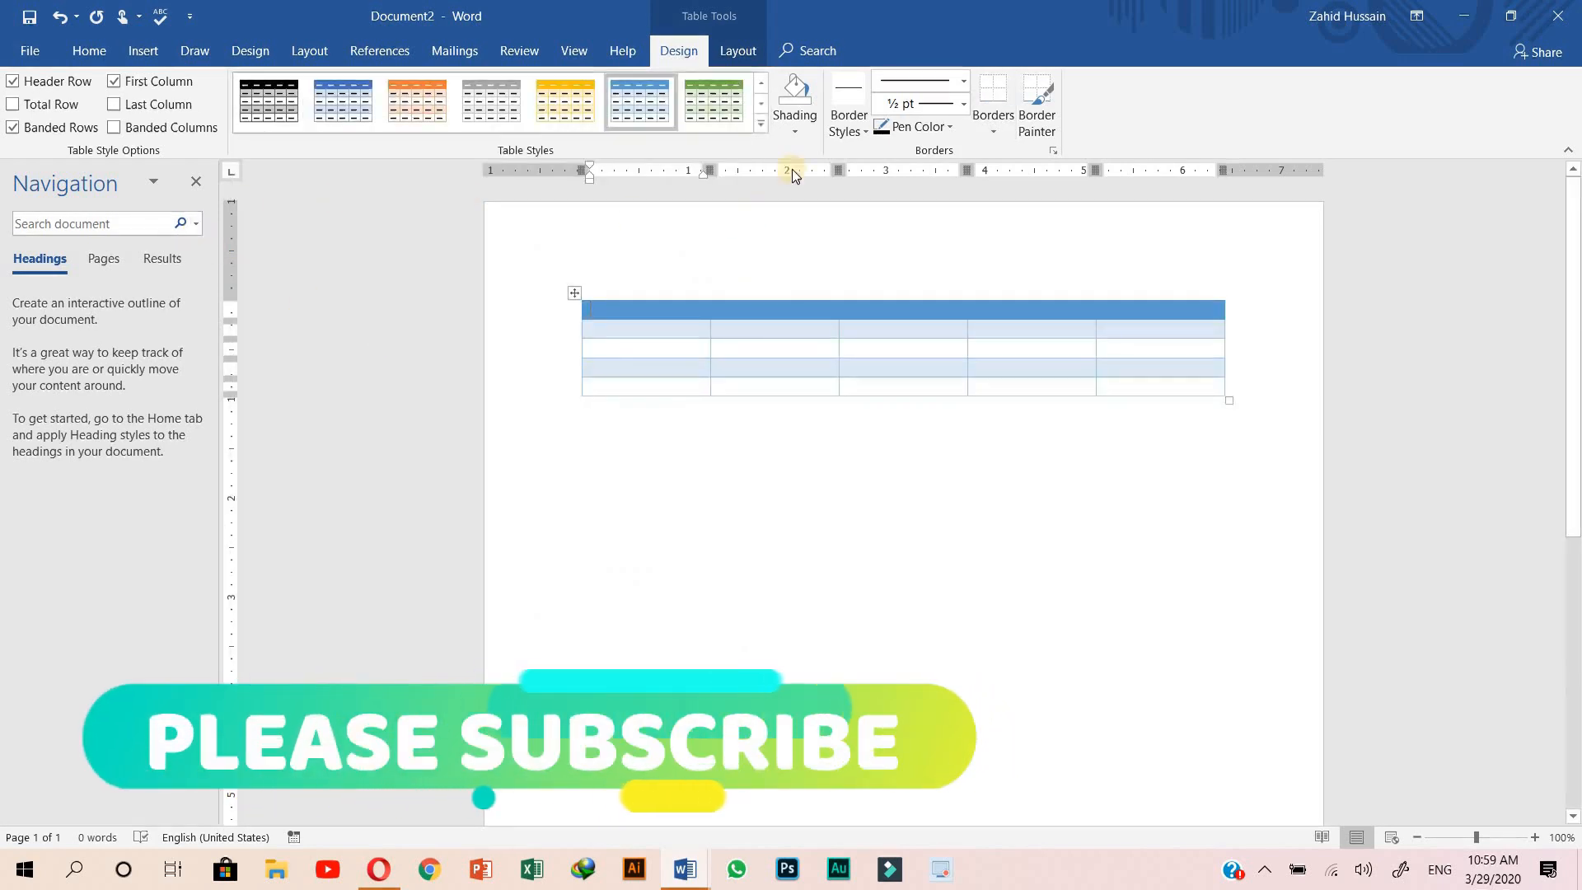
Step: Try the table's Header Row, Banded Rows and Total Row style options, returning each one to its original setting
{"action": "left_click", "coordinate": [726, 51]}
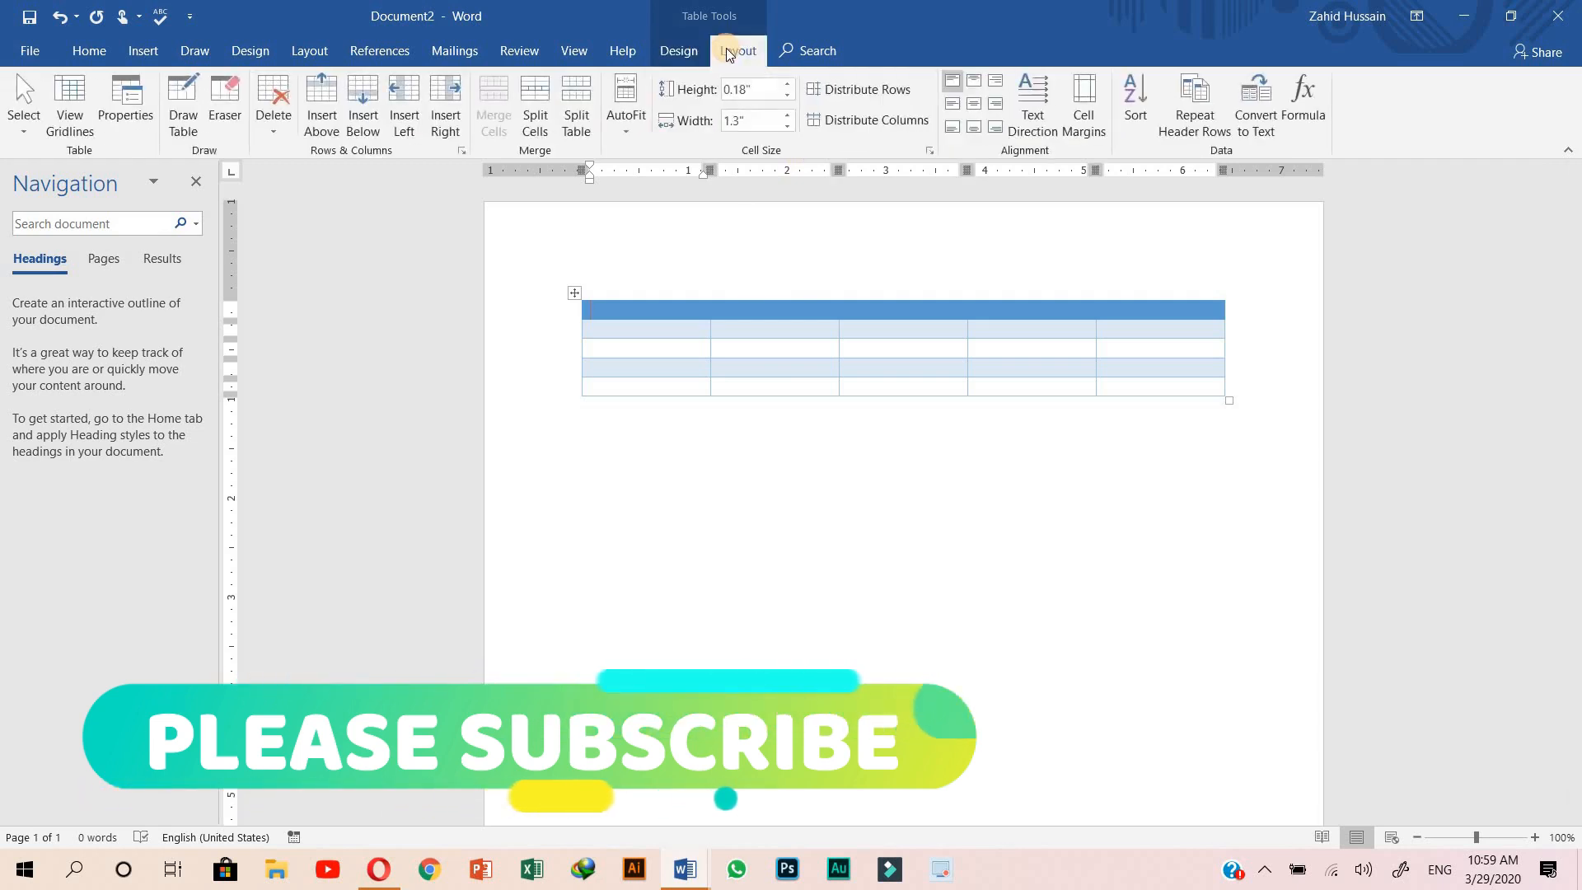
{"action": "left_click", "coordinate": [680, 63]}
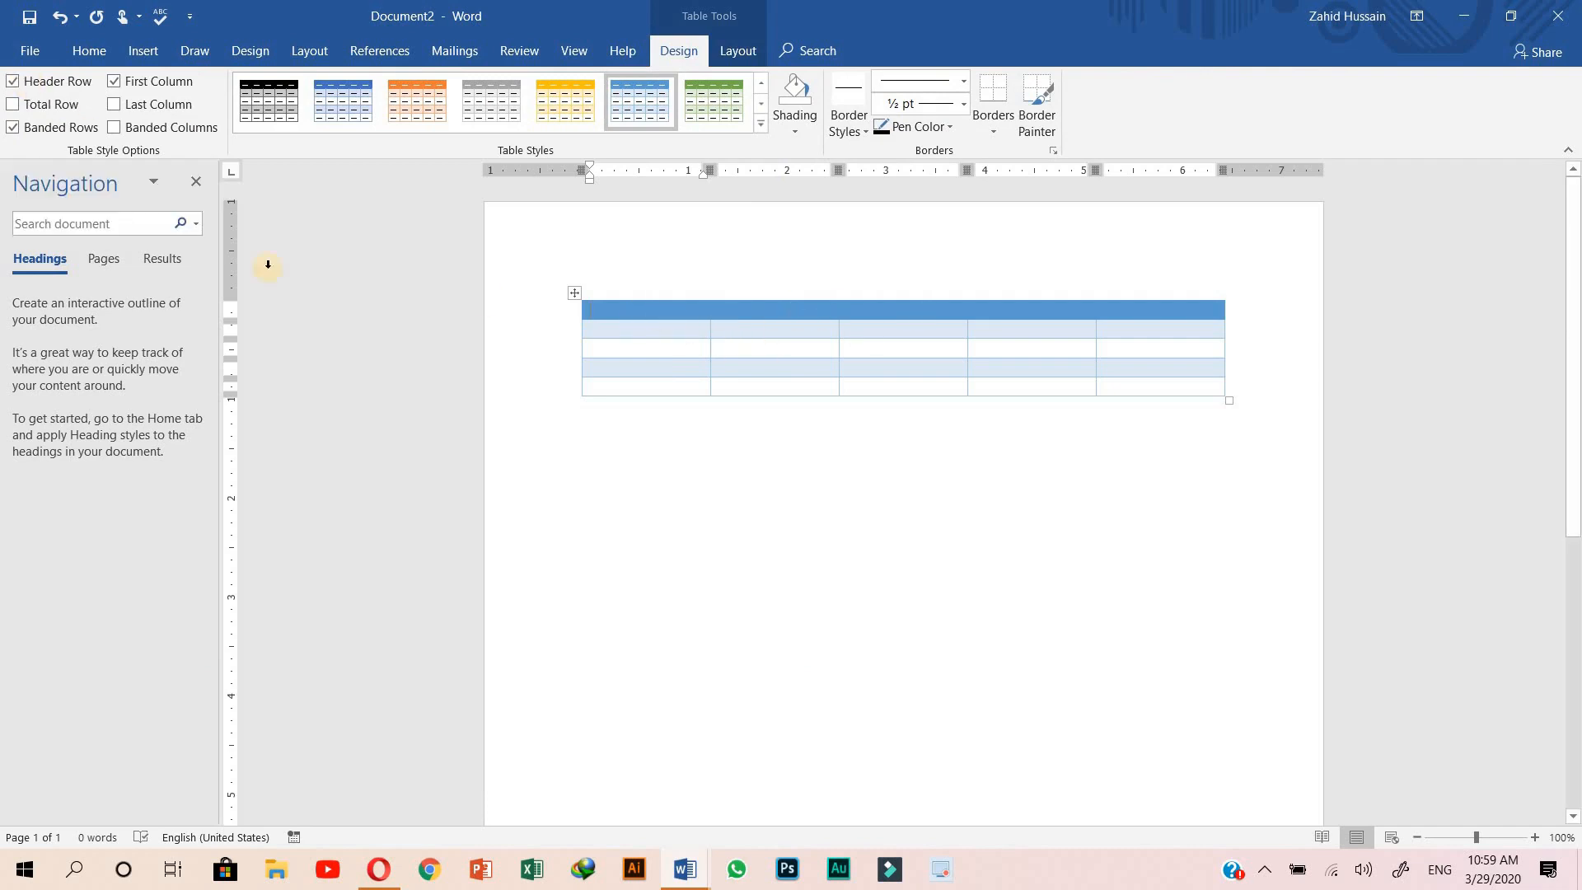
{"action": "left_click", "coordinate": [15, 82]}
{"action": "left_click", "coordinate": [15, 82]}
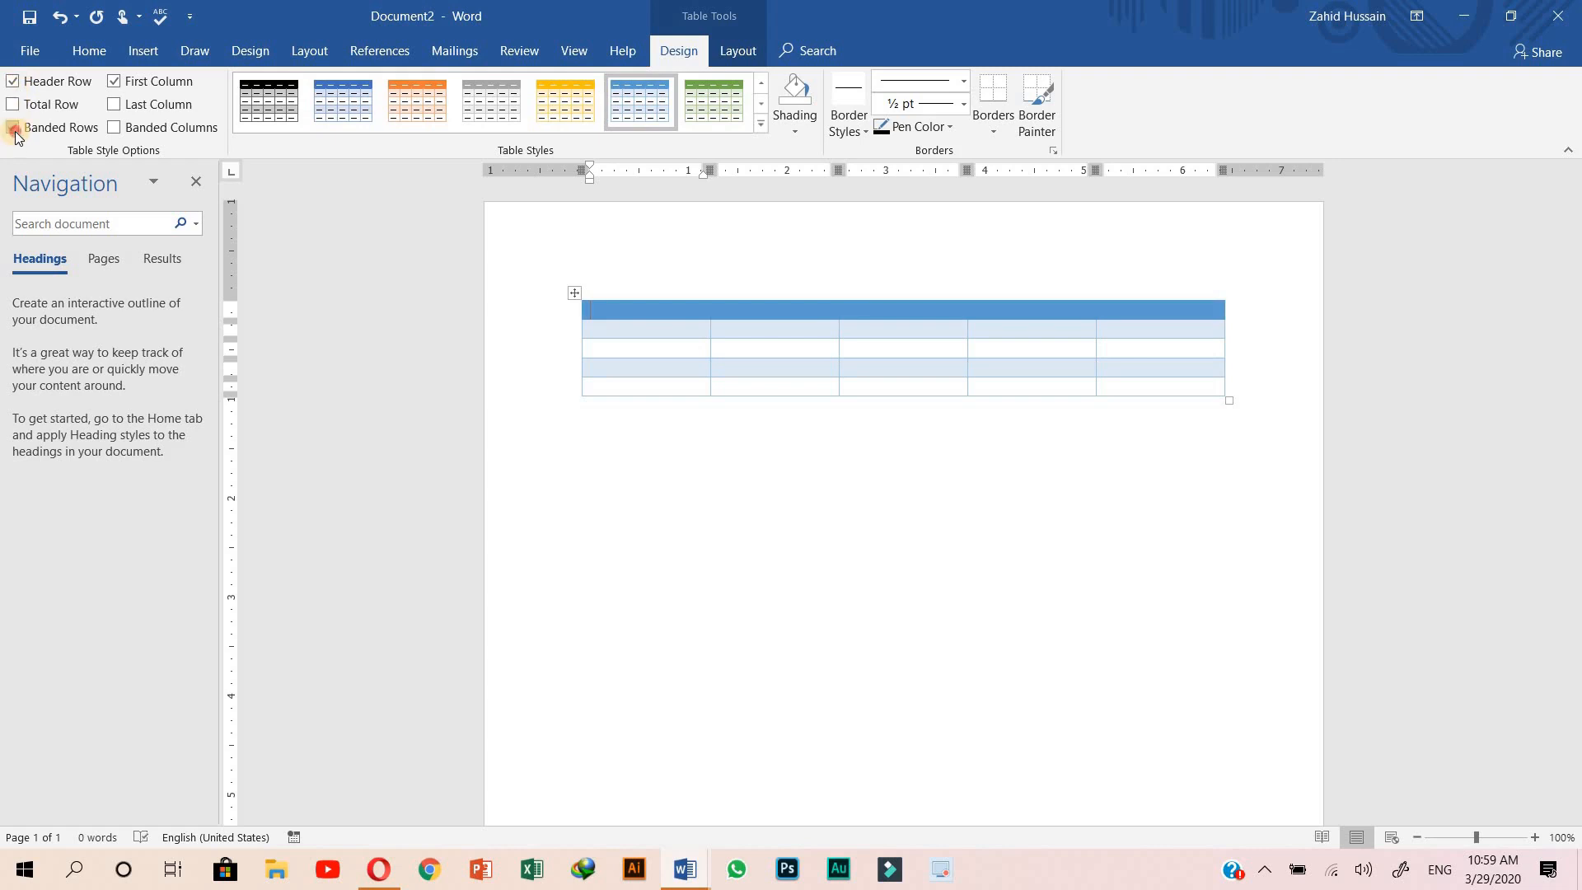
{"action": "left_click", "coordinate": [13, 128]}
{"action": "left_click", "coordinate": [13, 126]}
{"action": "left_click", "coordinate": [12, 104]}
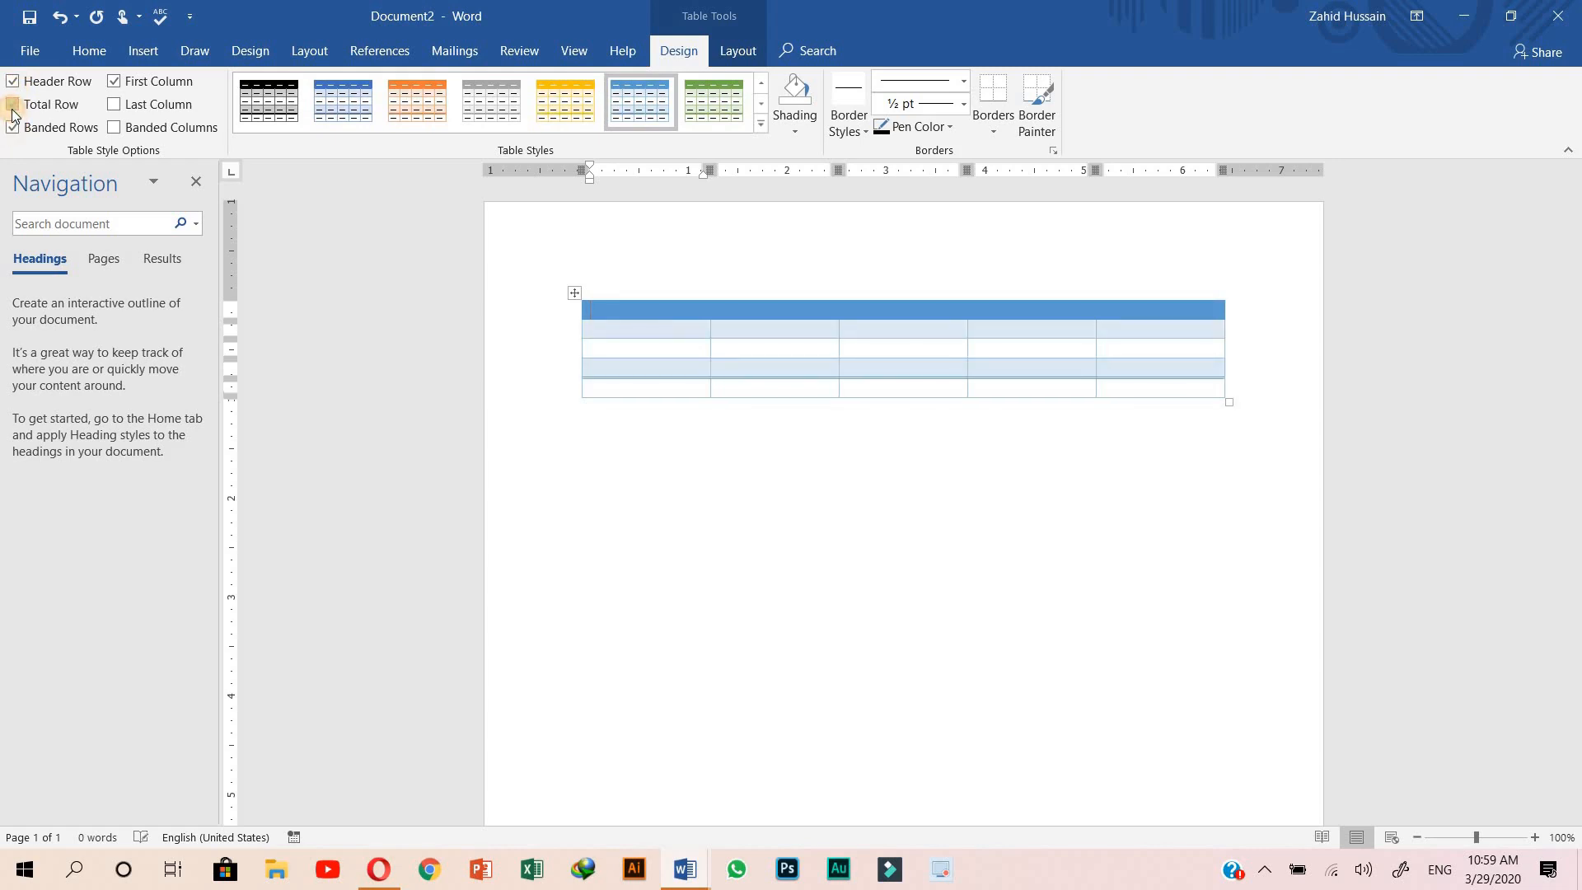
{"action": "left_click", "coordinate": [13, 104]}
{"action": "left_click", "coordinate": [13, 105]}
{"action": "left_click", "coordinate": [12, 105]}
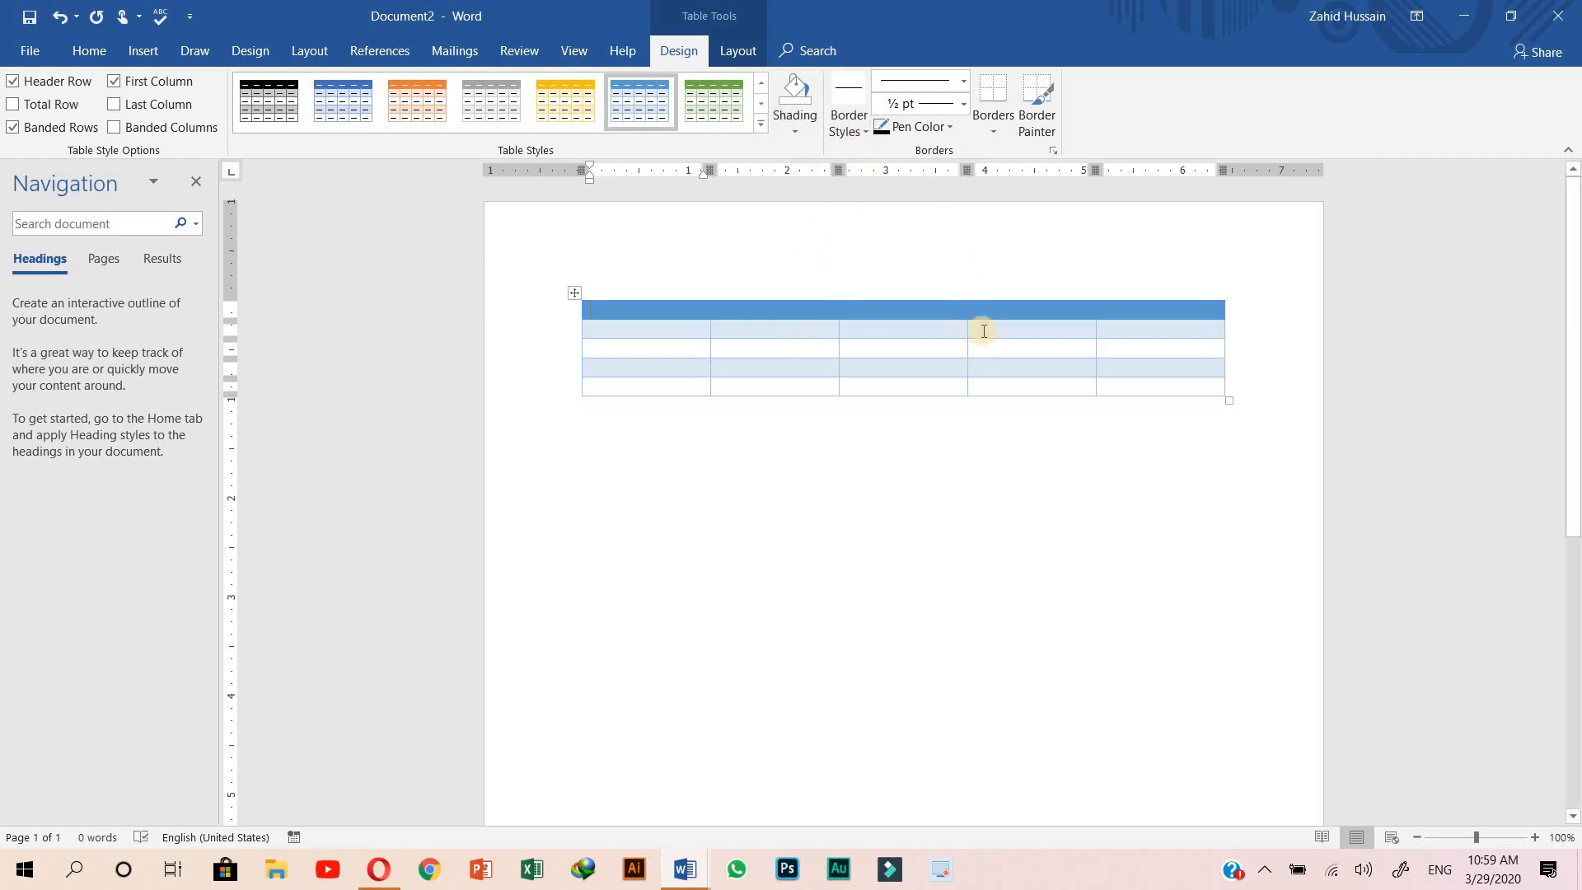
Step: Give the table's last column outside borders drawn as a red dashed 1 pt line
{"action": "left_click_drag", "start_coordinate": [984, 330], "coordinate": [1163, 350]}
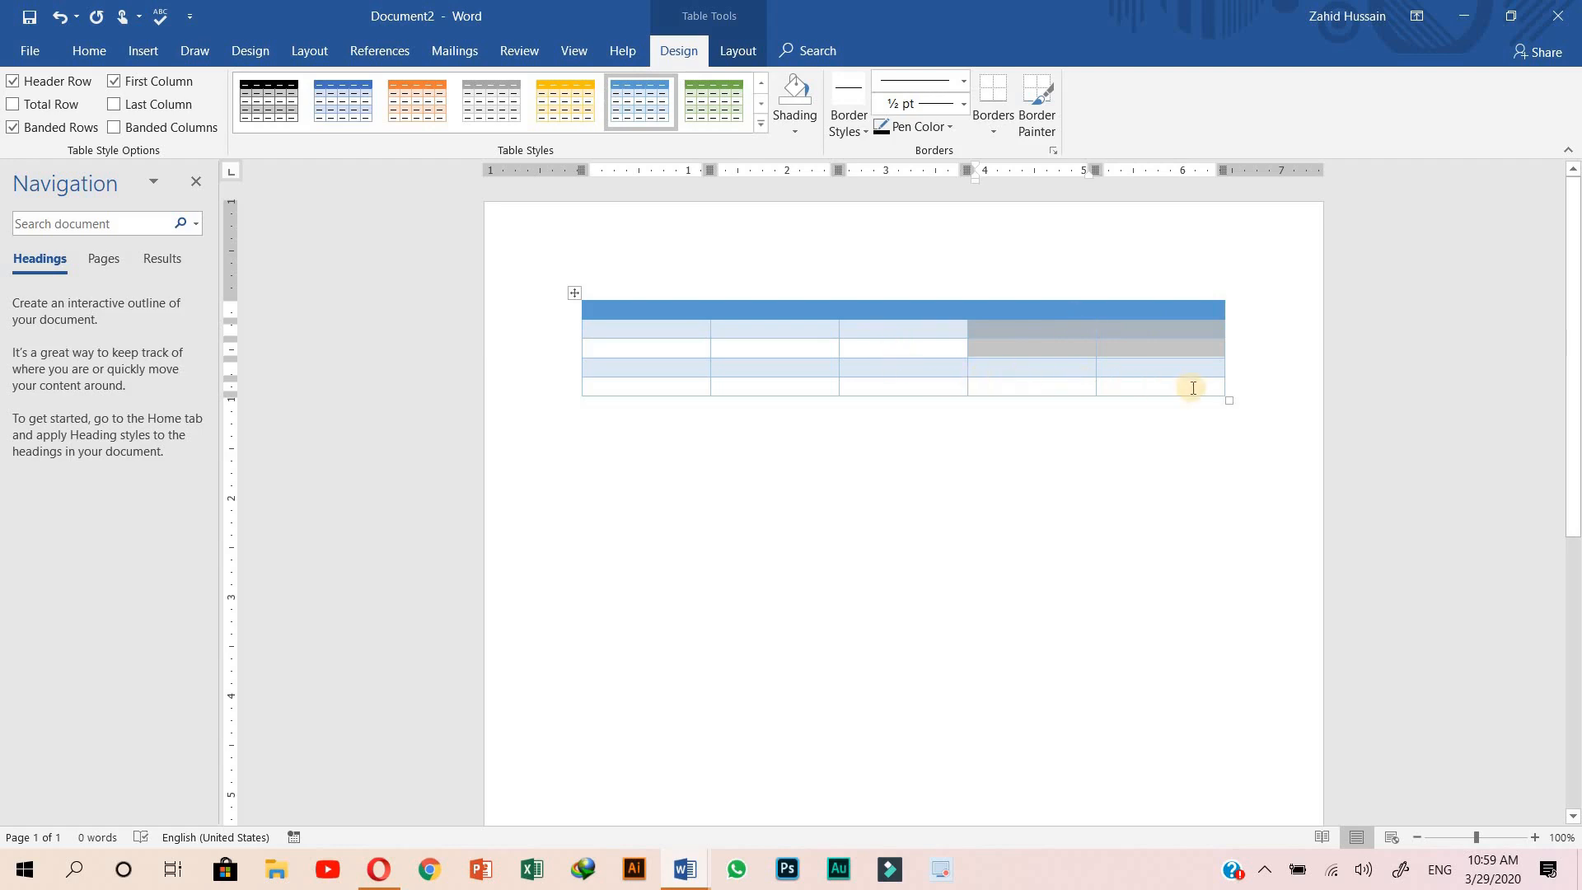
{"action": "left_click_drag", "start_coordinate": [1167, 389], "coordinate": [1153, 331]}
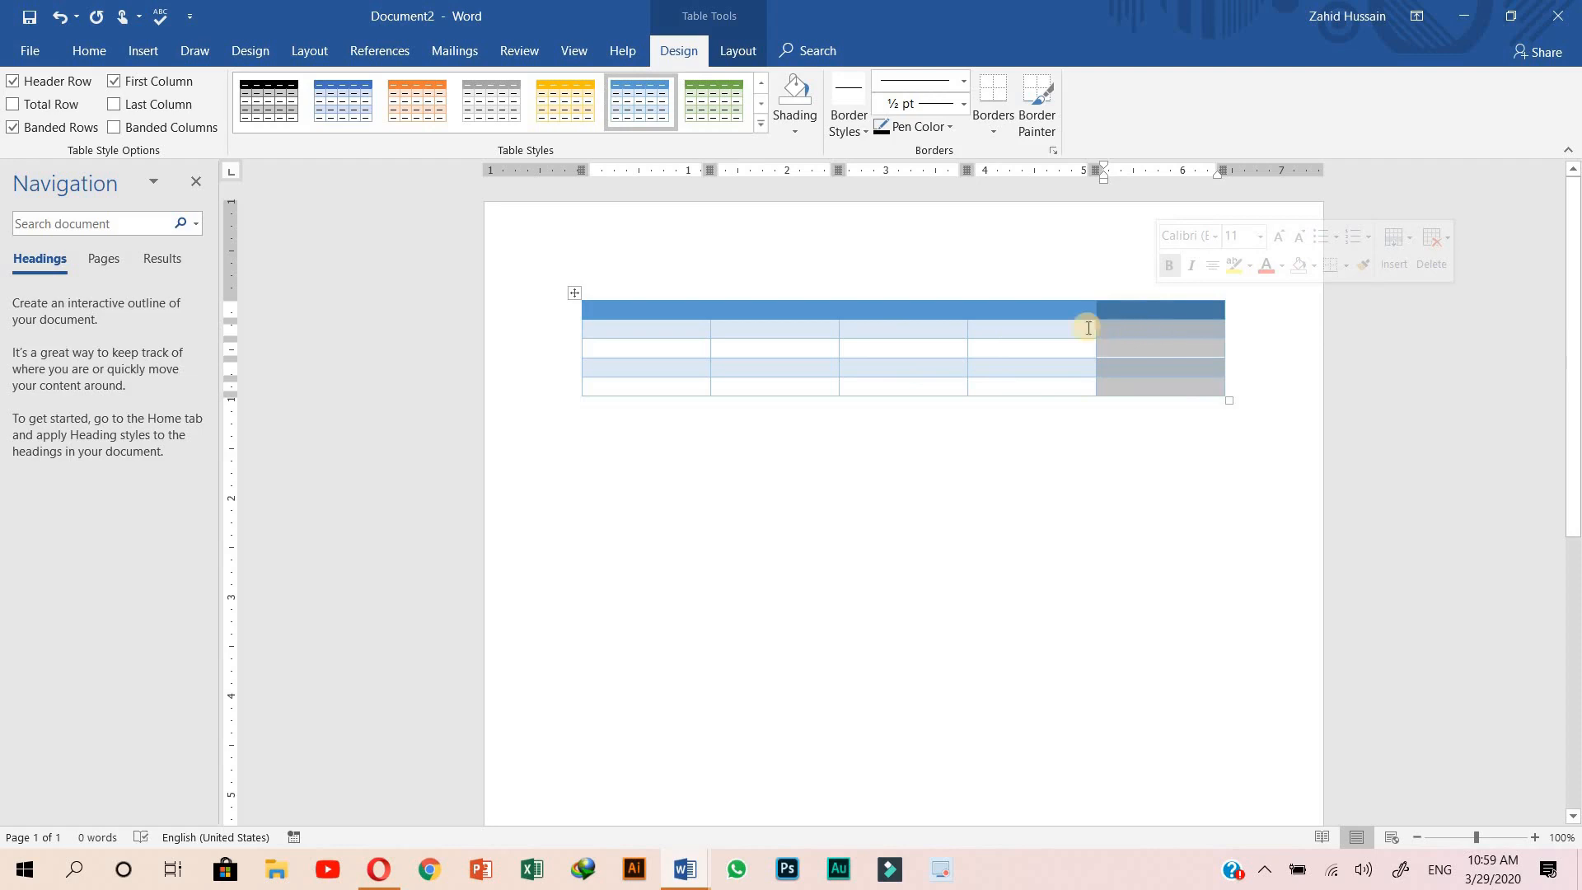
{"action": "left_click", "coordinate": [862, 135]}
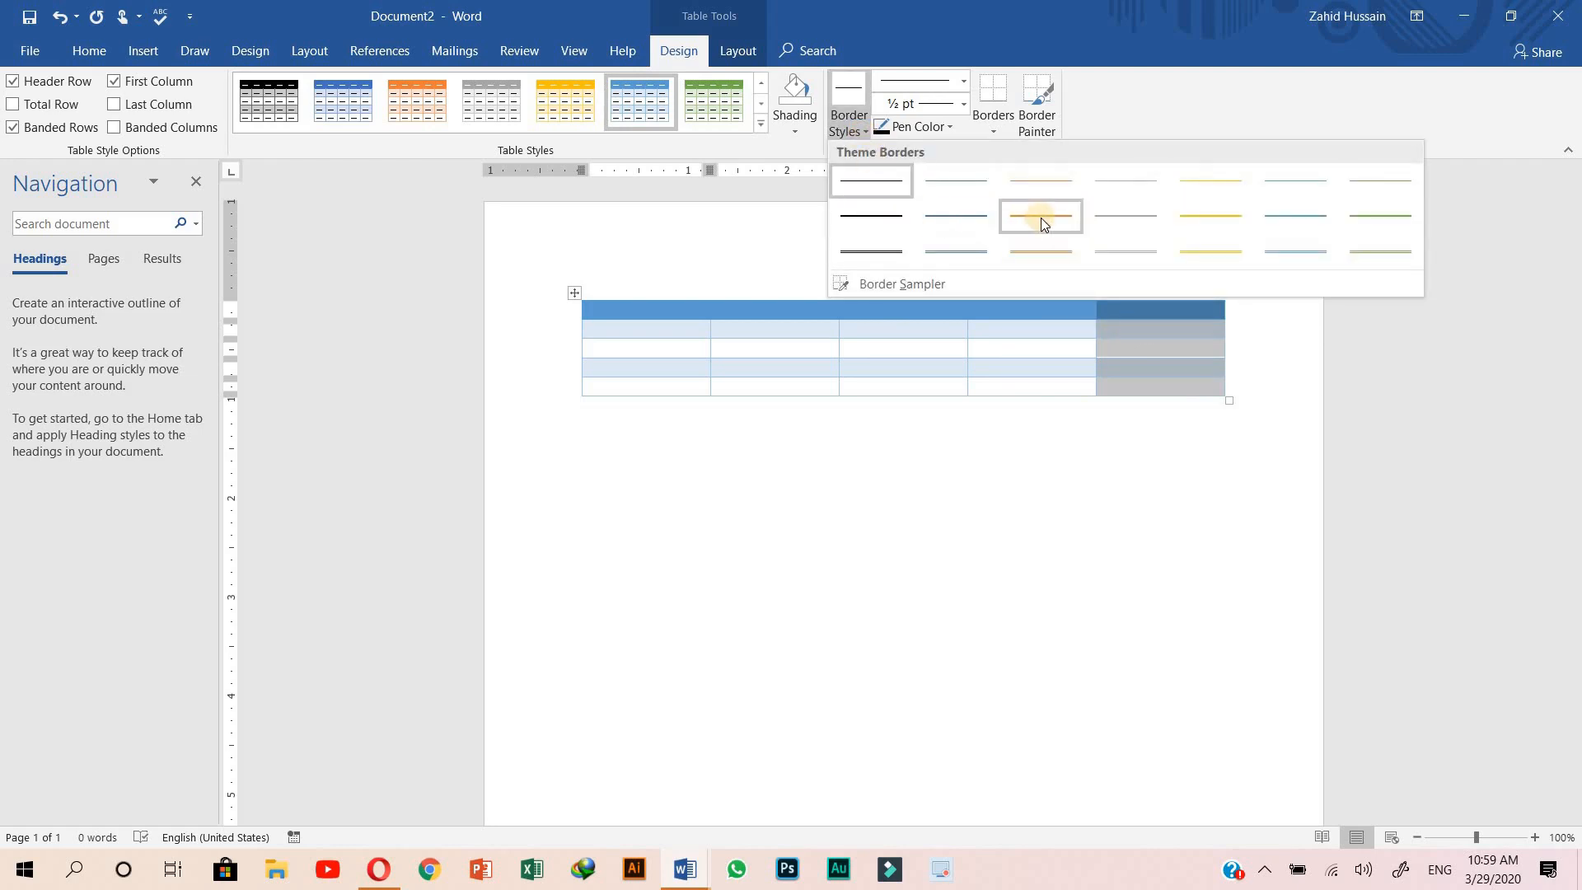
{"action": "left_click", "coordinate": [964, 218]}
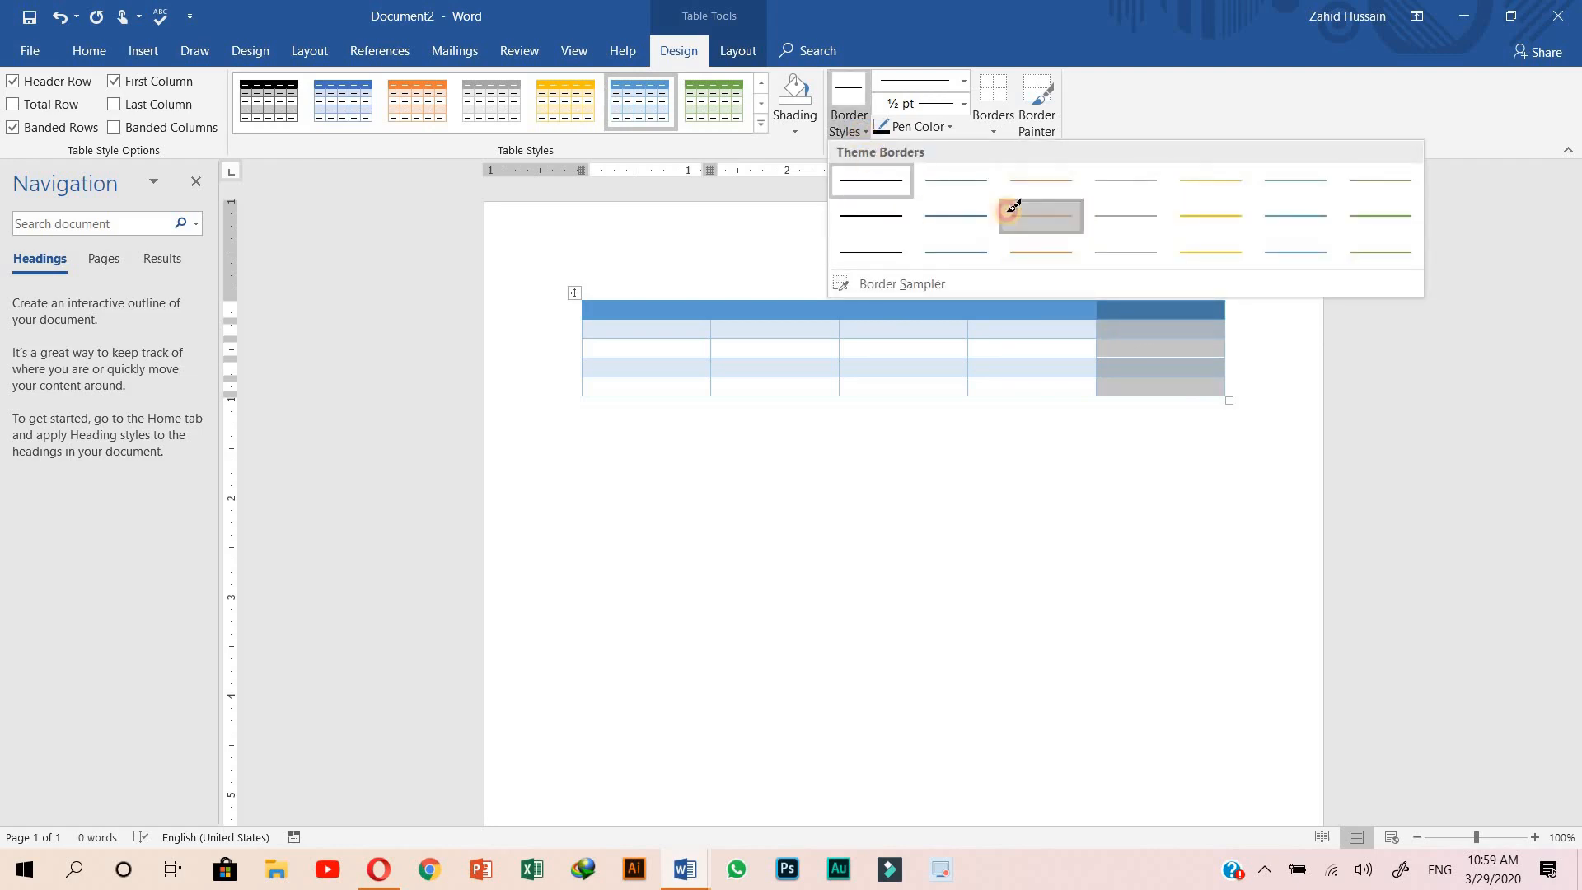
{"action": "left_click", "coordinate": [962, 80]}
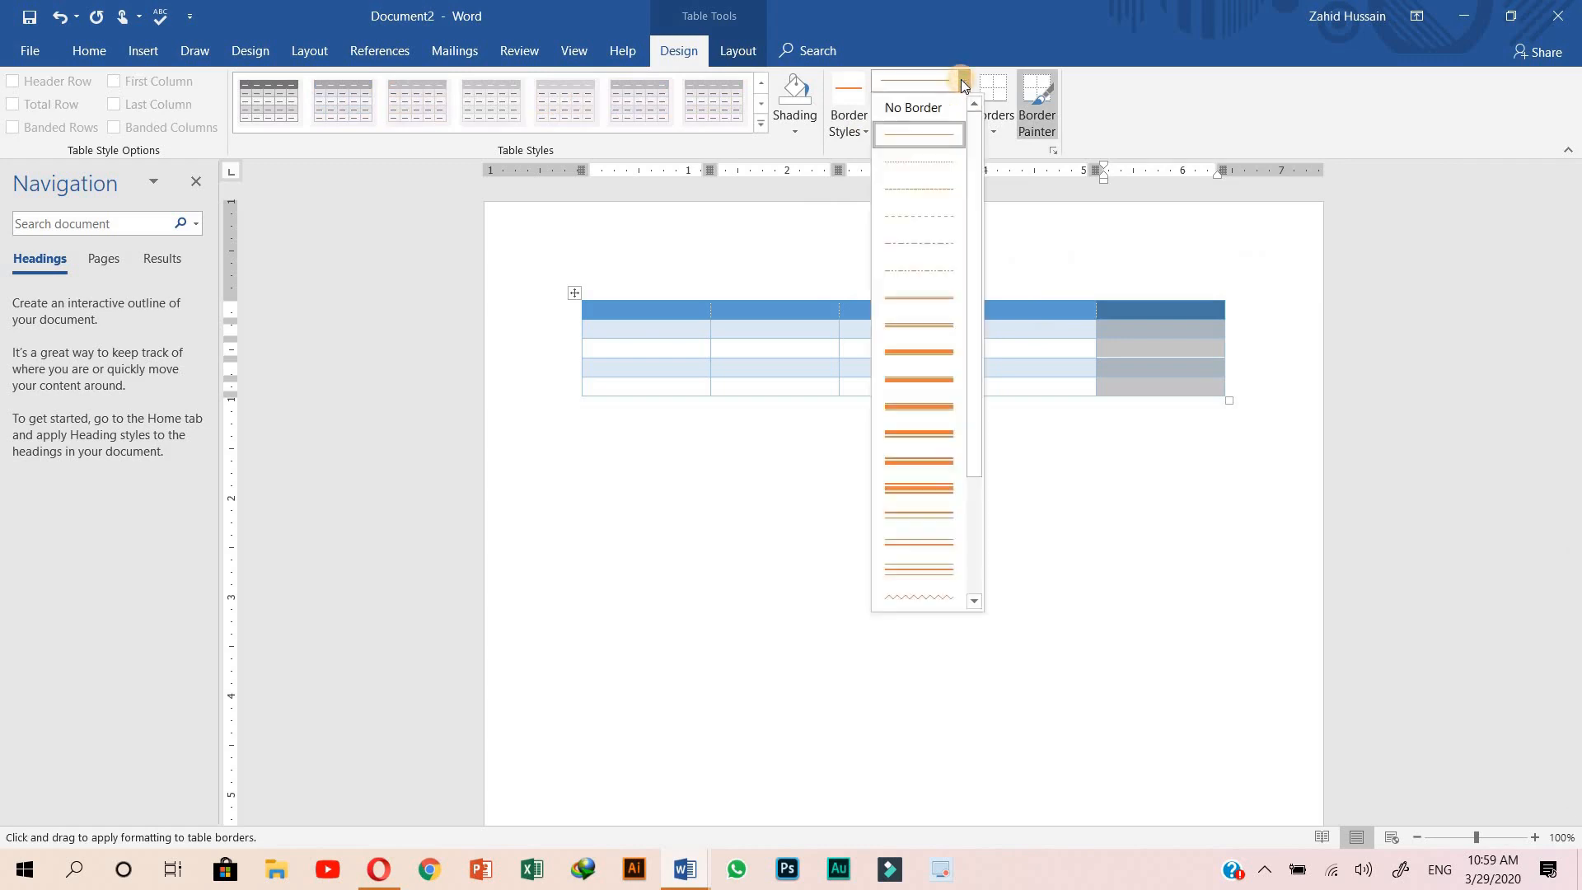
{"action": "left_click", "coordinate": [922, 217]}
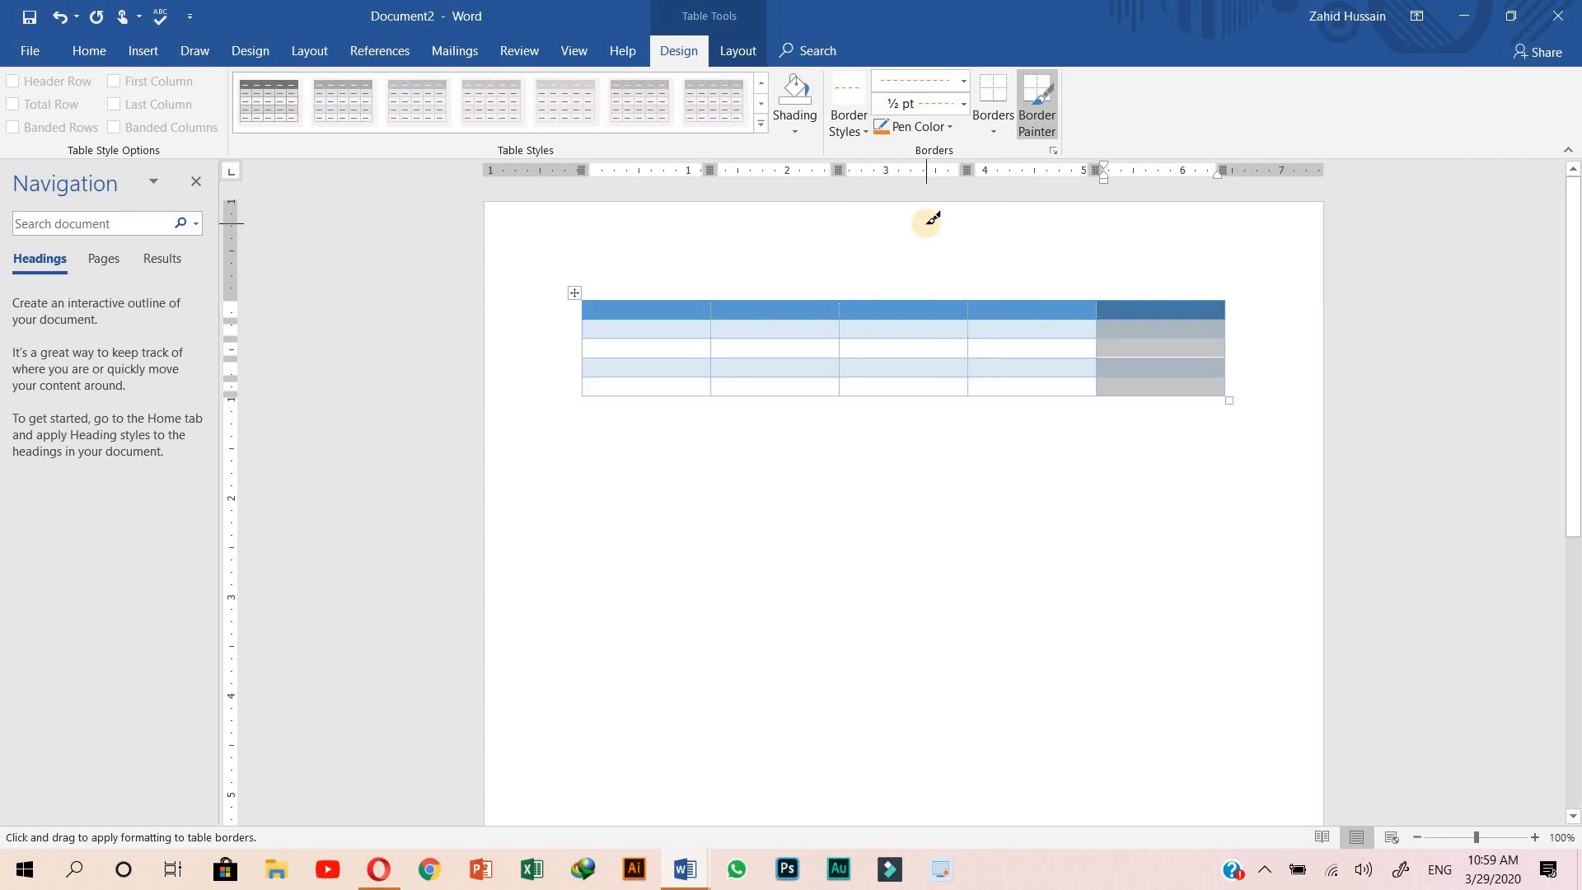
{"action": "left_click", "coordinate": [963, 103]}
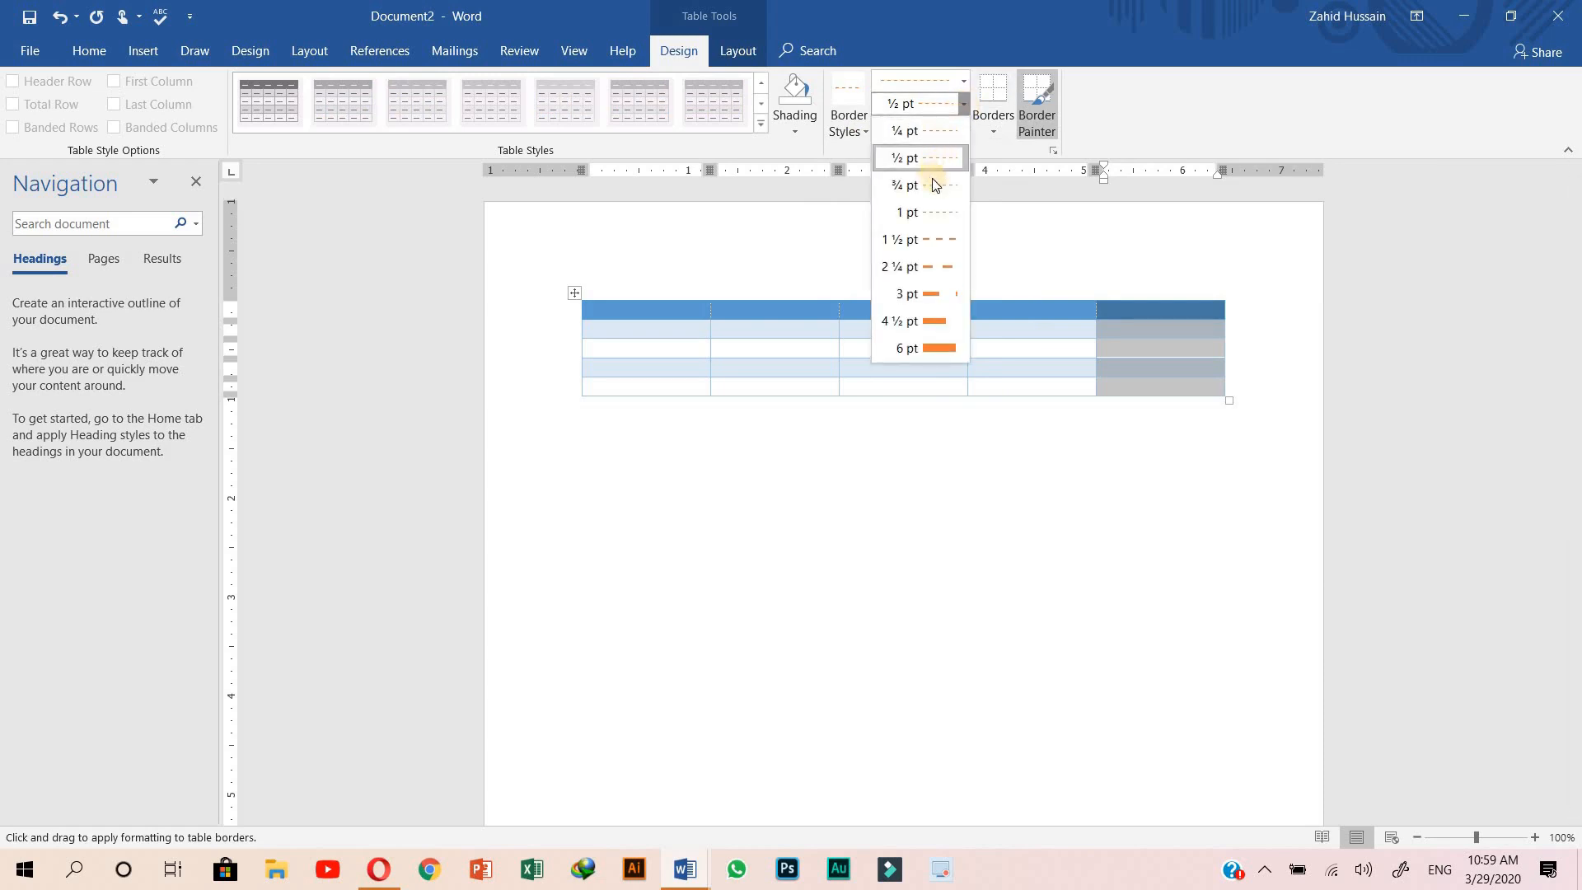
{"action": "left_click", "coordinate": [928, 222]}
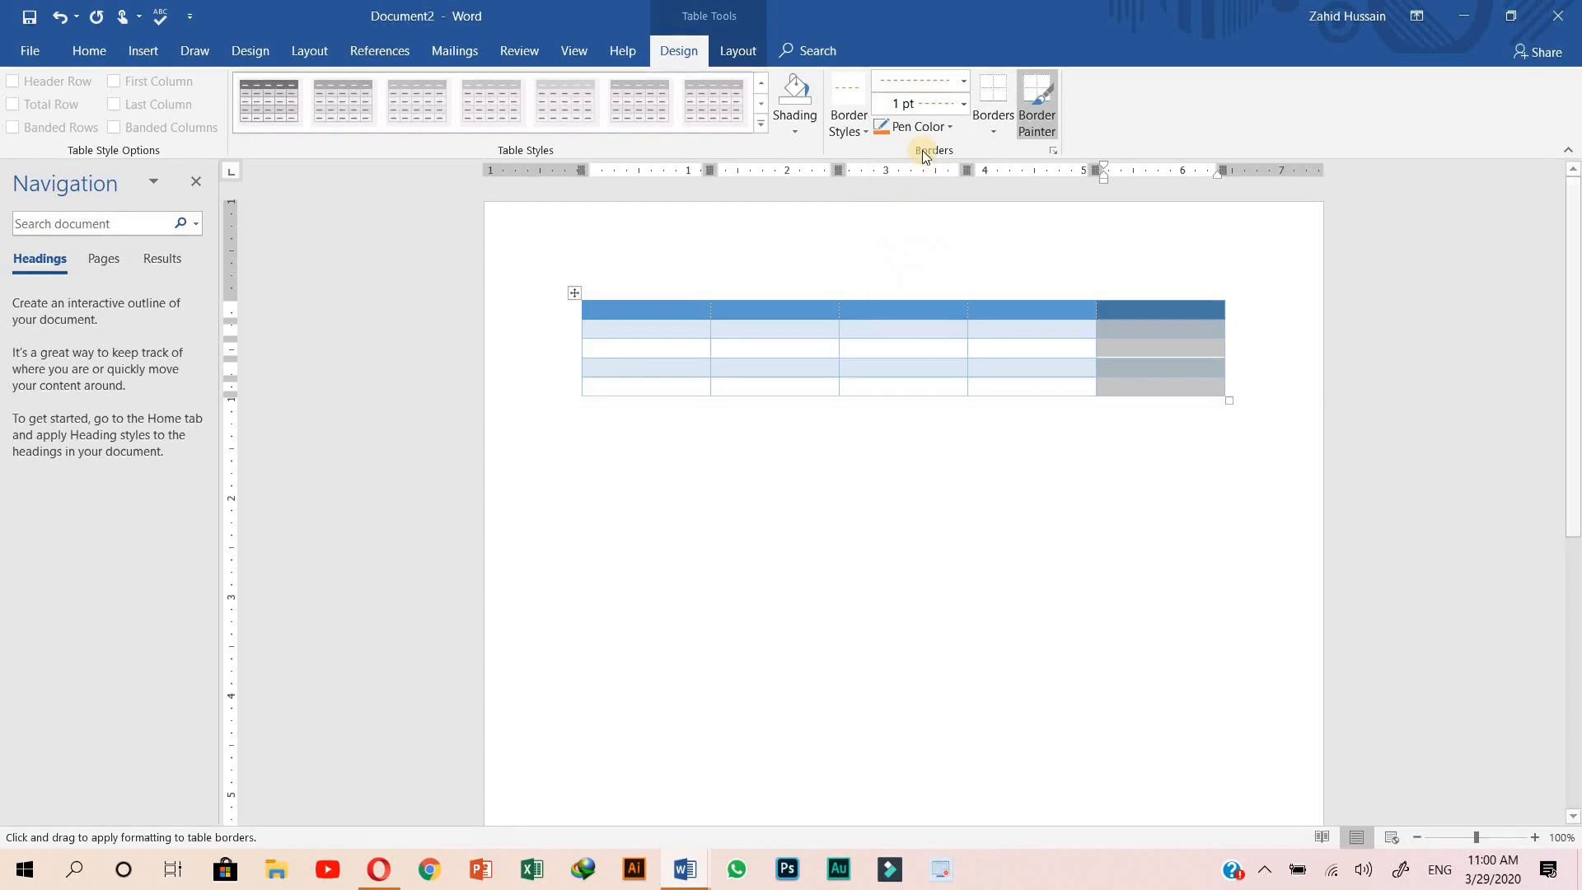
{"action": "left_click", "coordinate": [951, 126]}
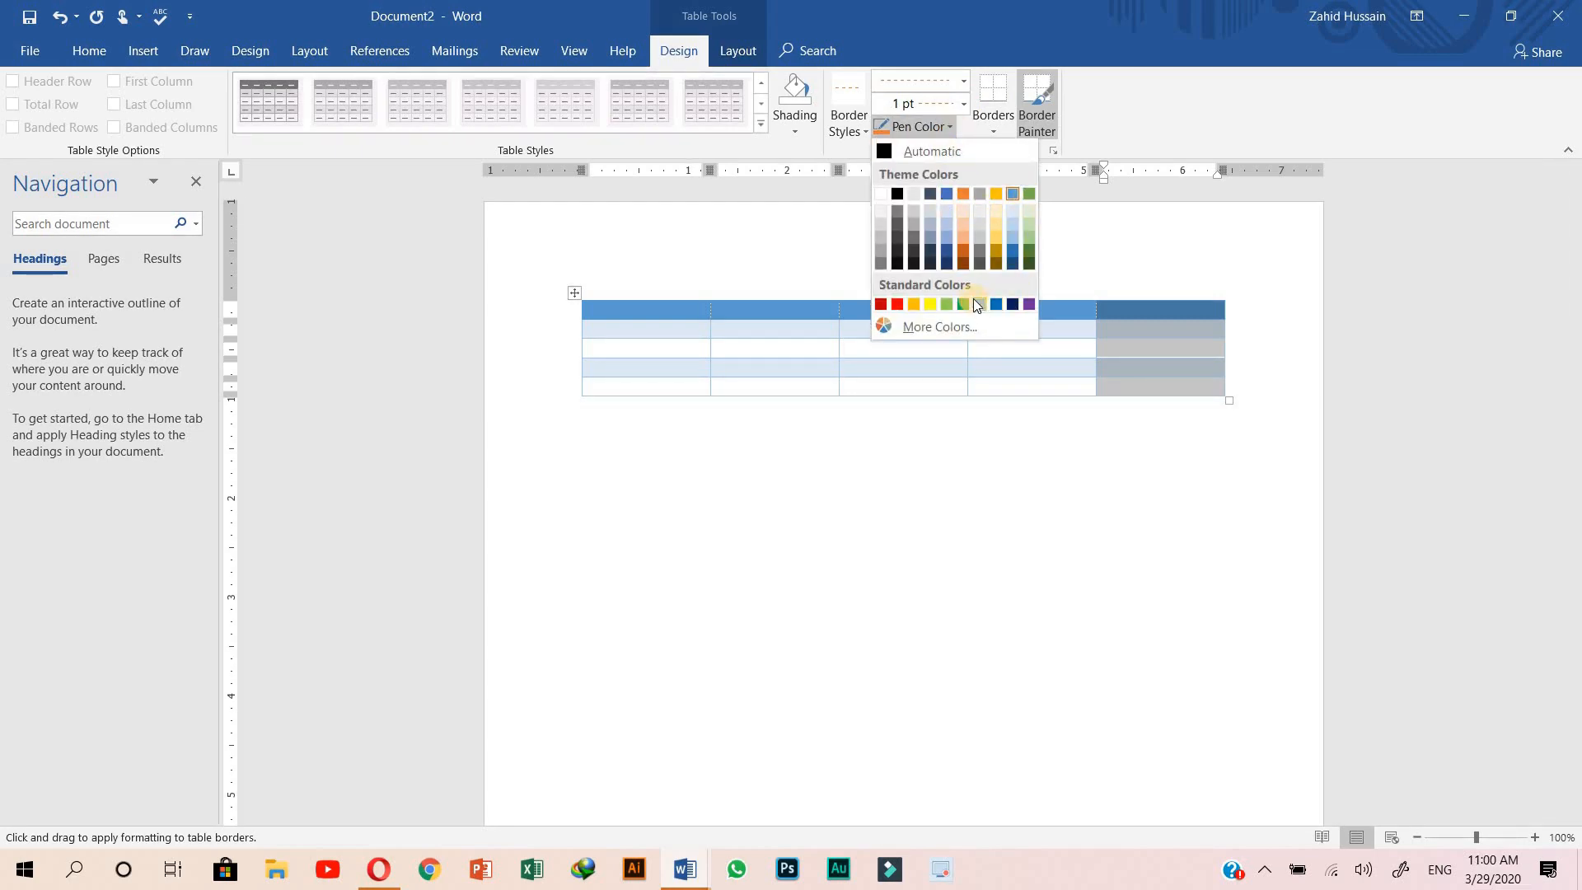
{"action": "left_click", "coordinate": [902, 304]}
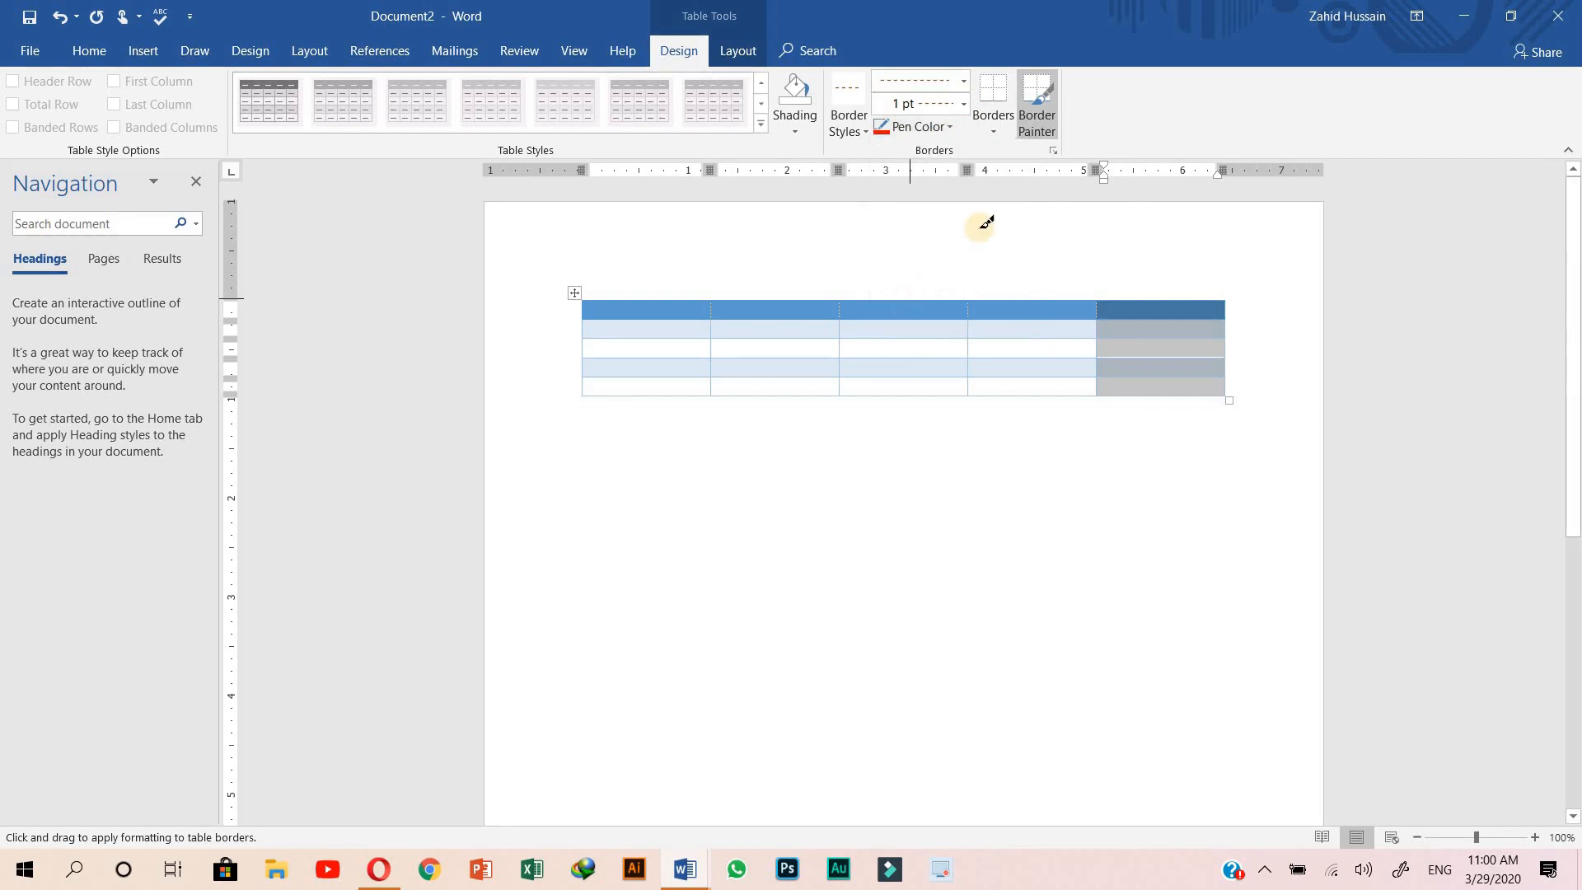
{"action": "left_click", "coordinate": [1001, 122]}
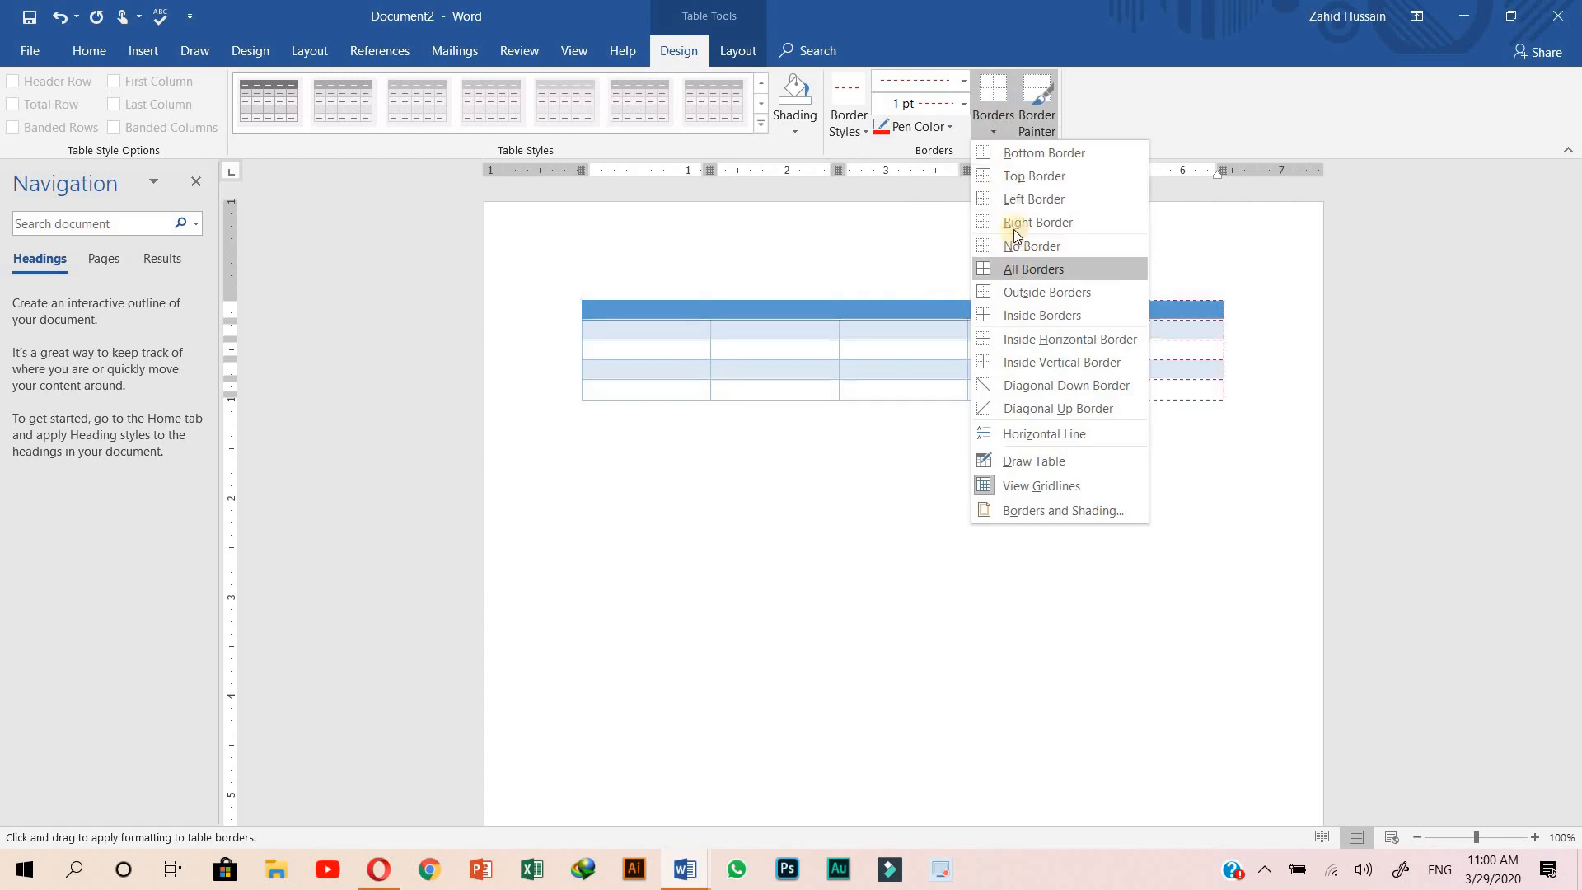
{"action": "left_click", "coordinate": [1036, 293]}
{"action": "left_click", "coordinate": [1161, 473]}
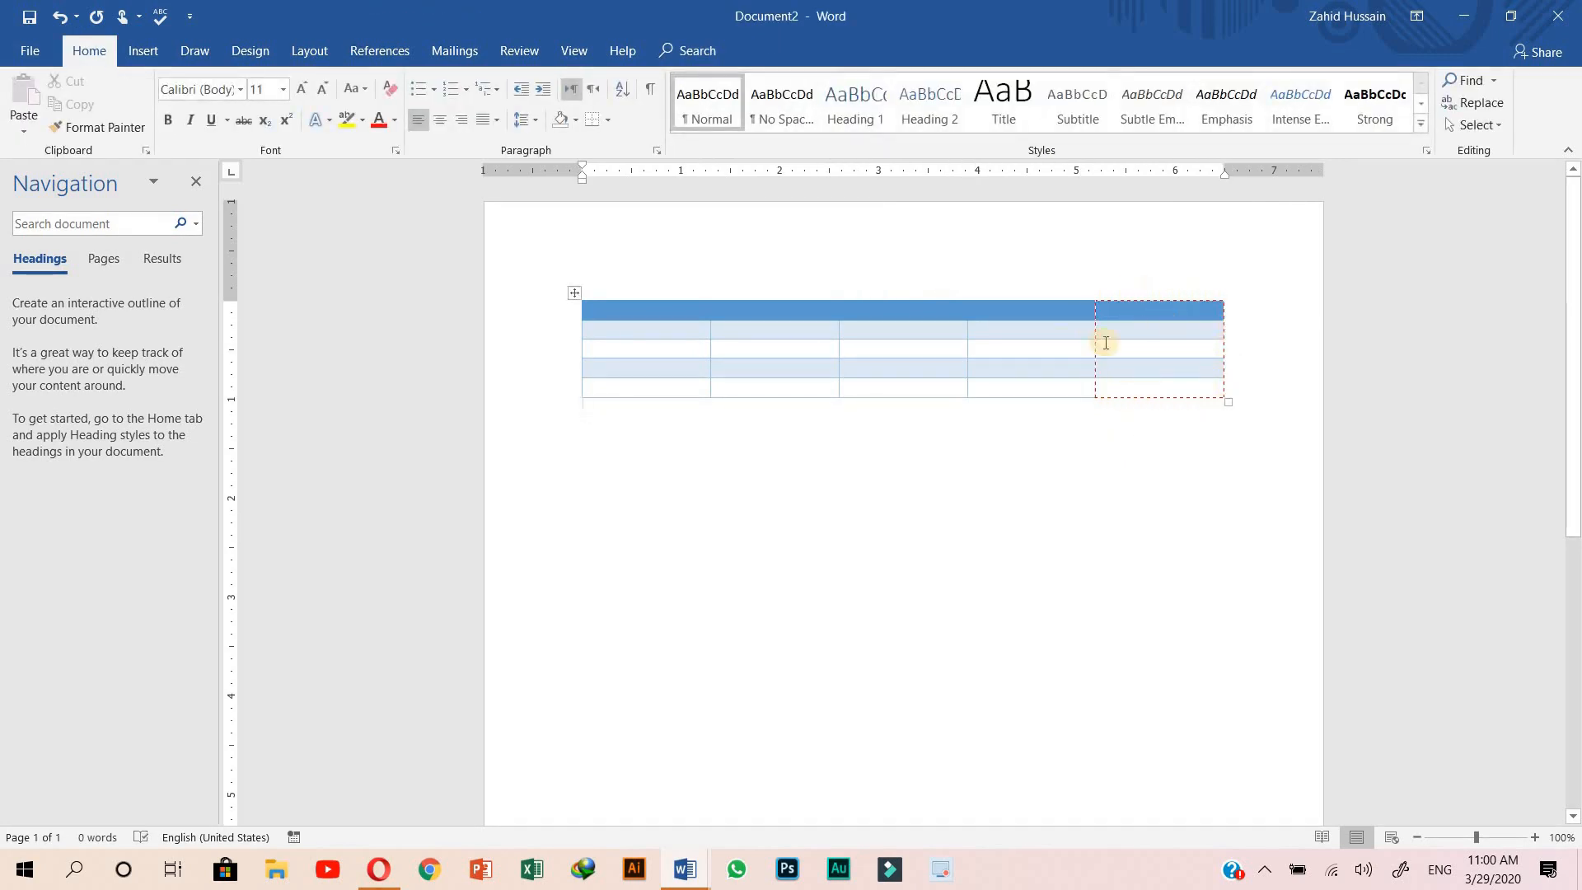
Step: Insert a new column between the table's third and fourth columns
{"action": "left_click", "coordinate": [1062, 341]}
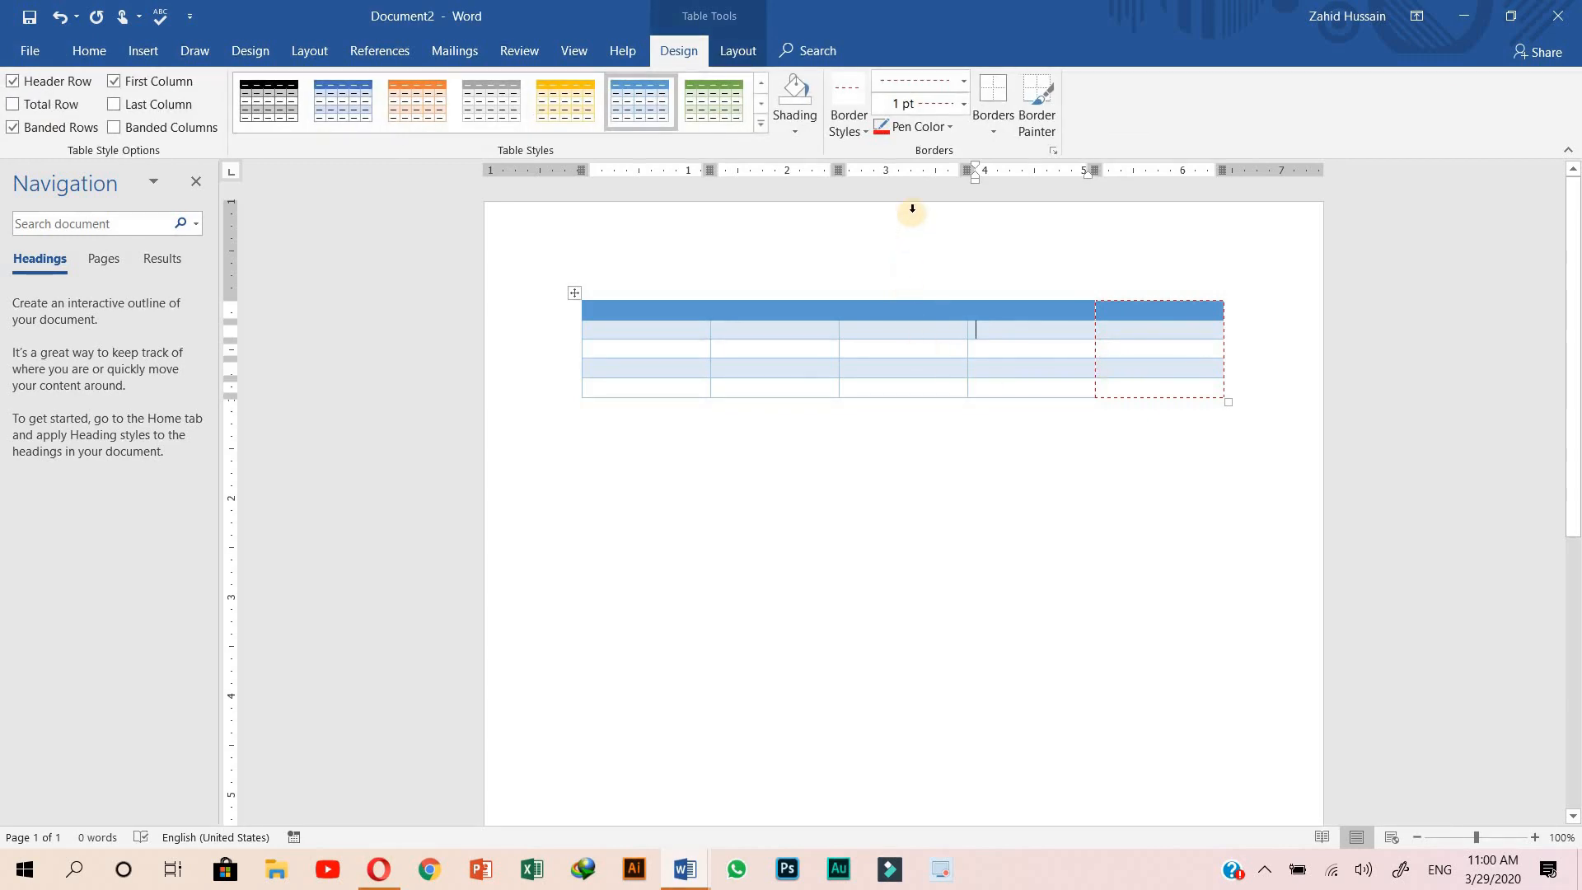
{"action": "left_click", "coordinate": [744, 51]}
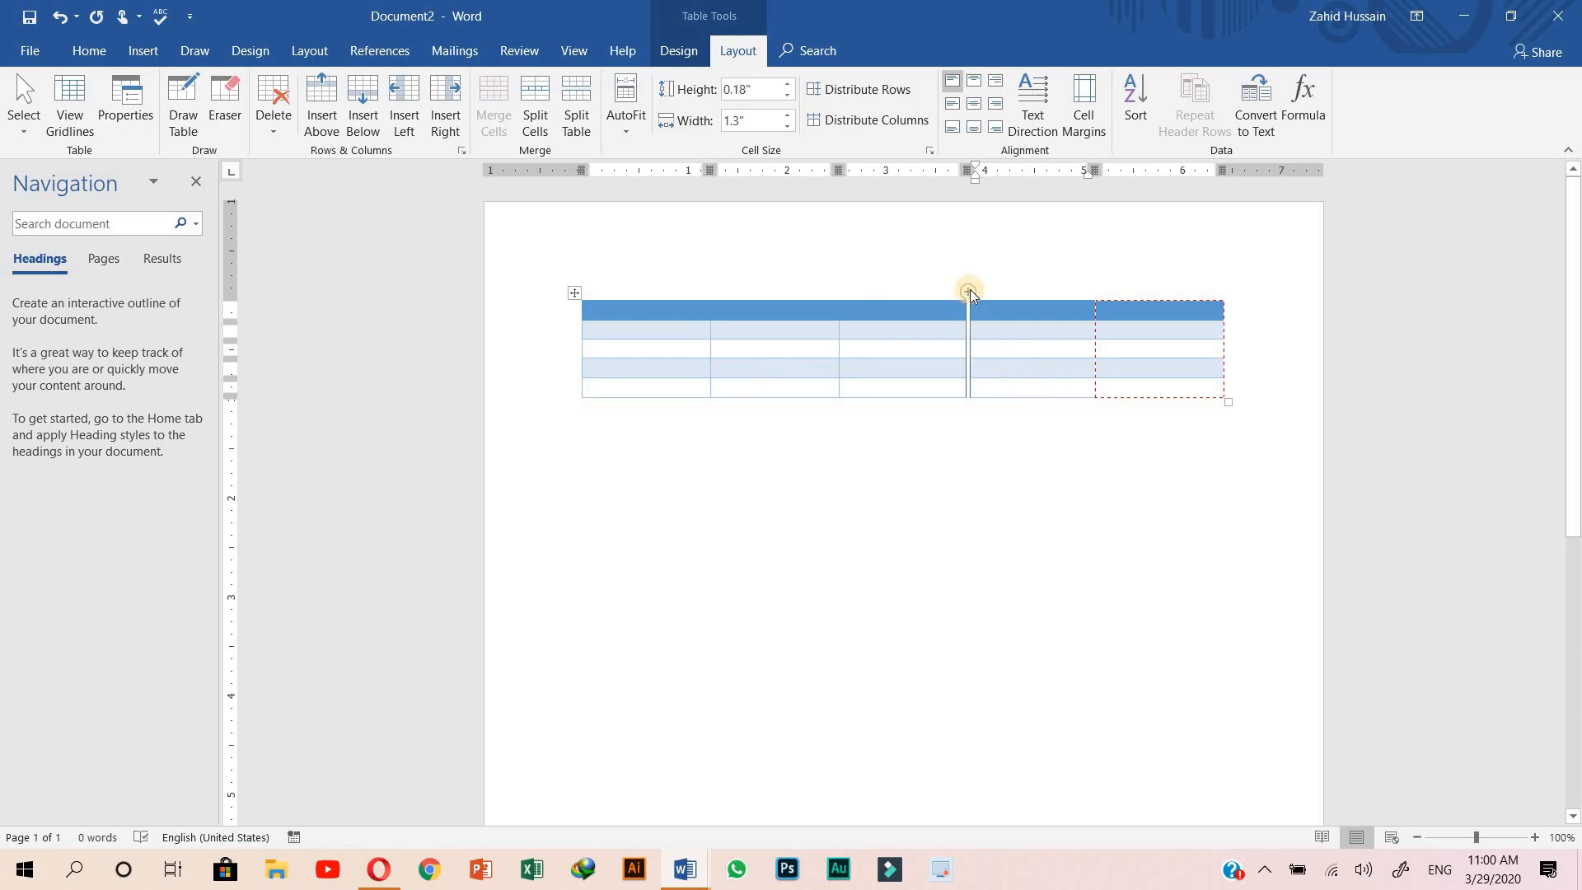
{"action": "left_click", "coordinate": [969, 291]}
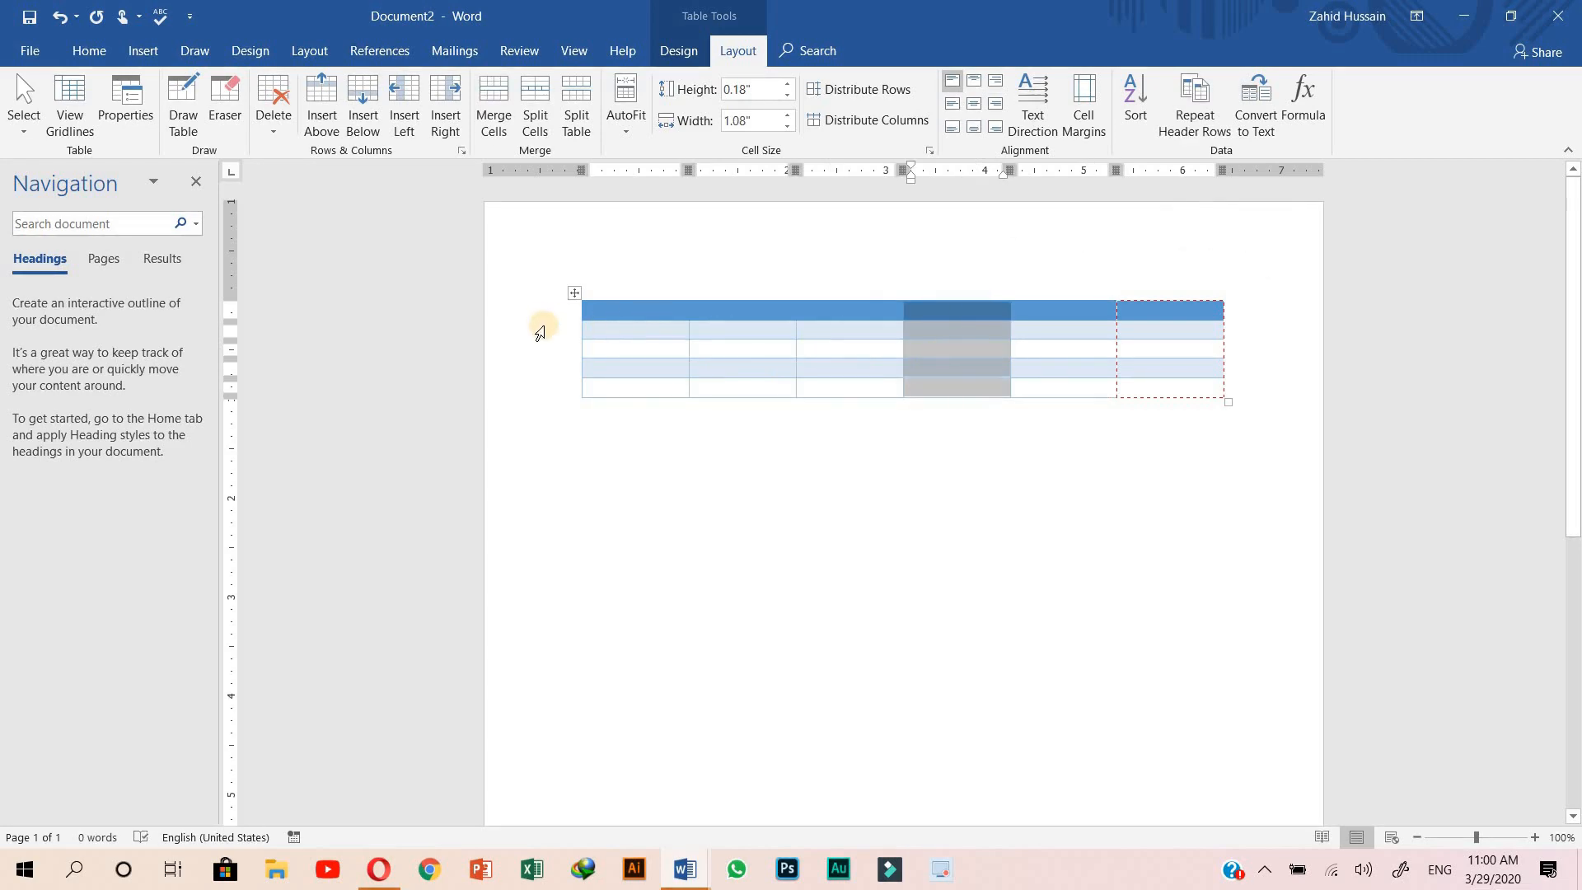
Step: Insert a new row between the table's second and third rows
{"action": "left_click", "coordinate": [586, 339]}
{"action": "left_click", "coordinate": [595, 336]}
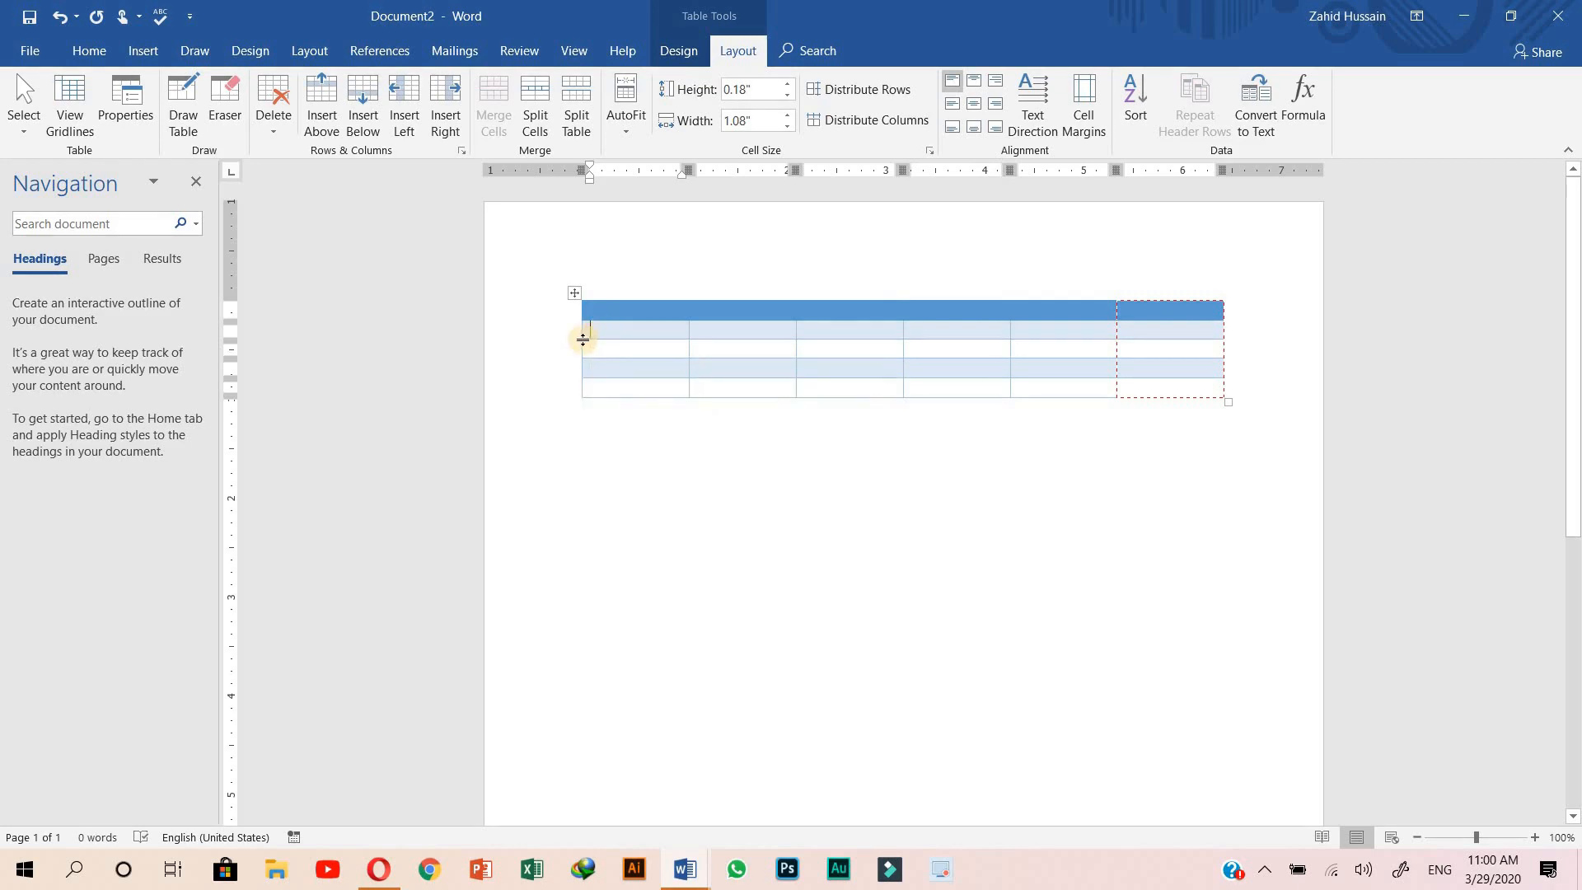
{"action": "left_click_drag", "start_coordinate": [583, 339], "coordinate": [575, 344]}
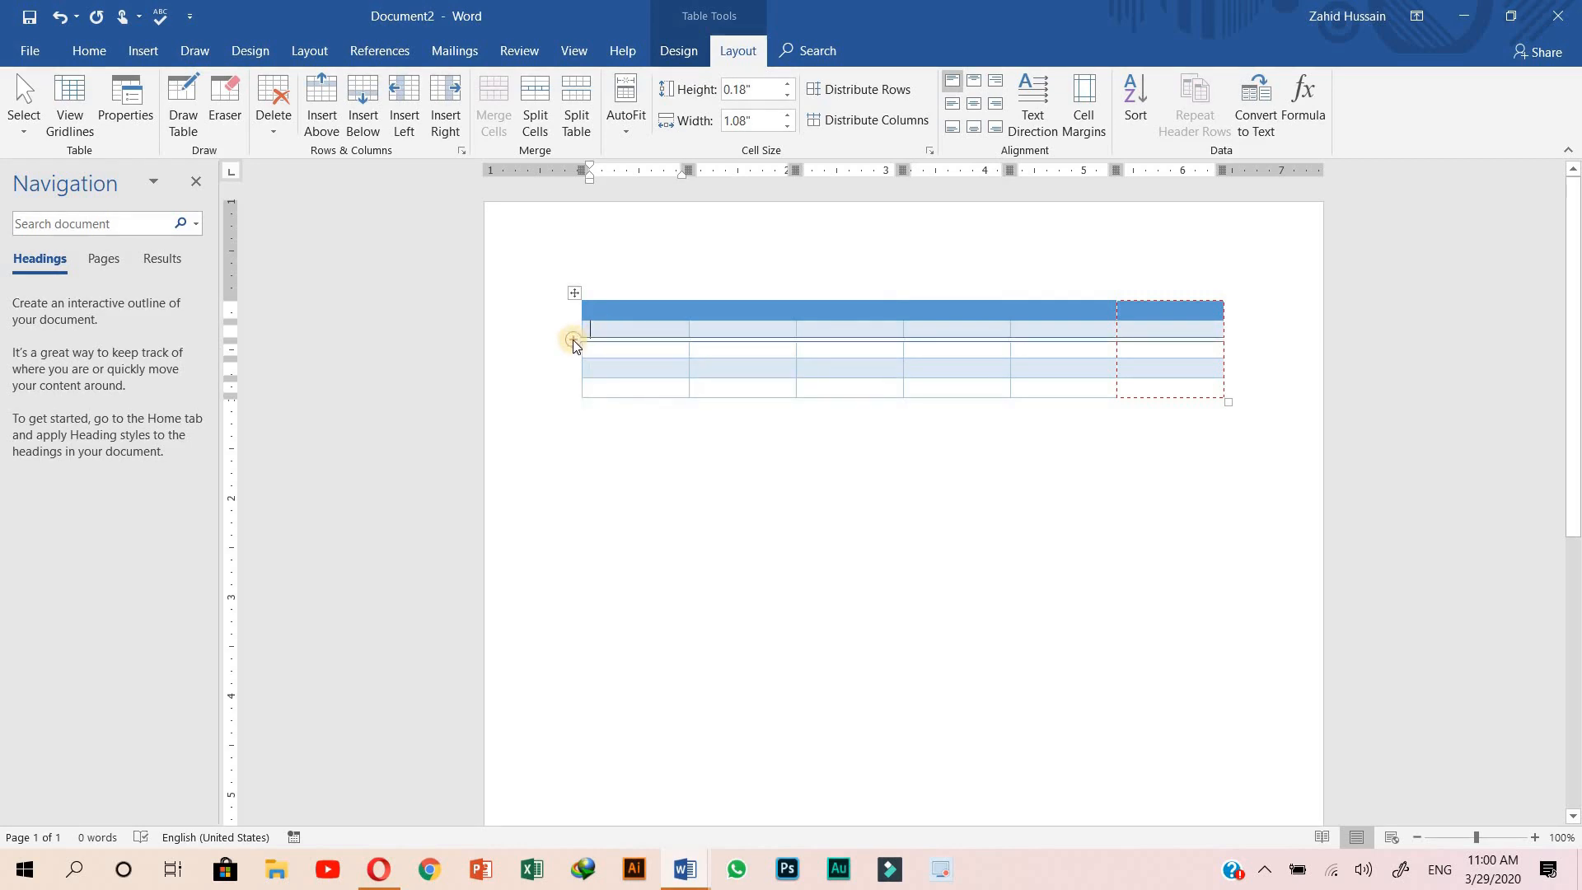
{"action": "left_click", "coordinate": [572, 339]}
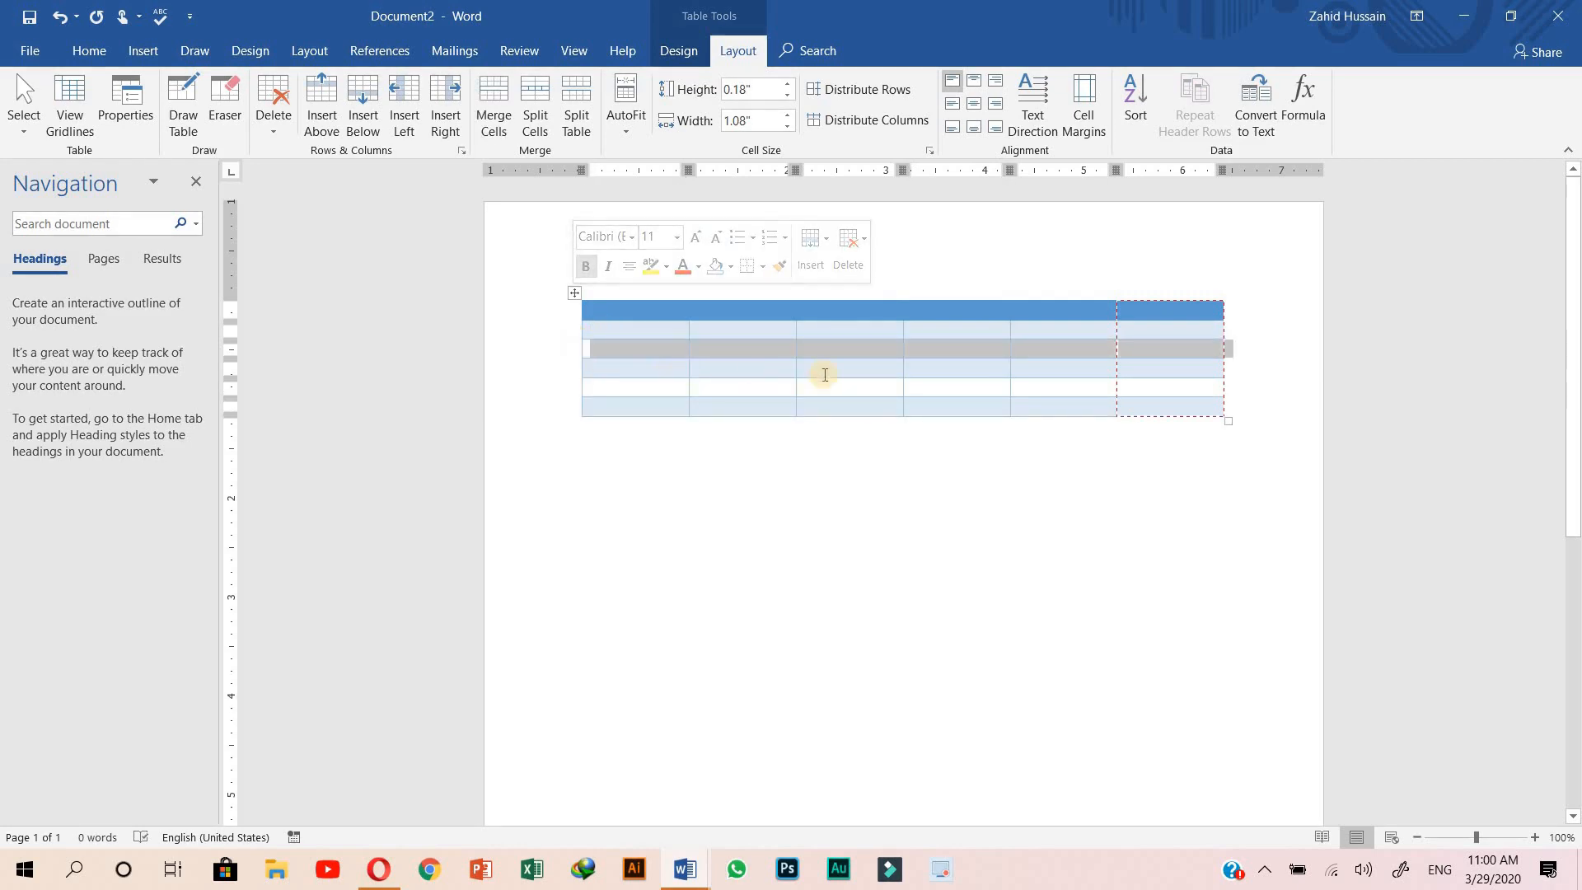
Step: Insert a row above the table's third row and another row directly below that new one
{"action": "mouse_move", "coordinate": [574, 358]}
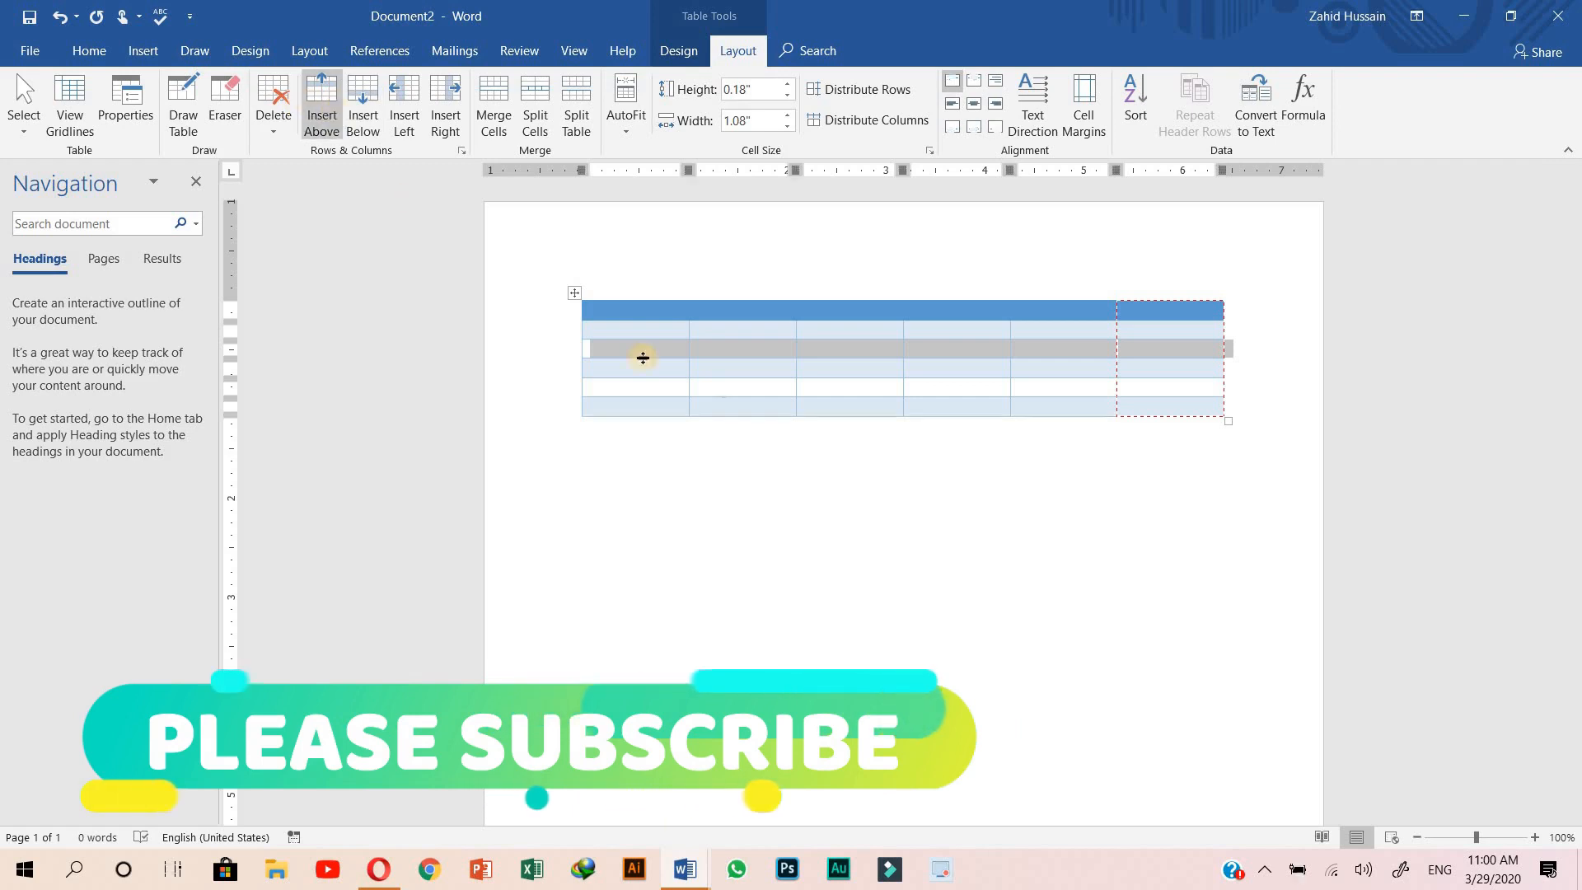
{"action": "left_click", "coordinate": [604, 349]}
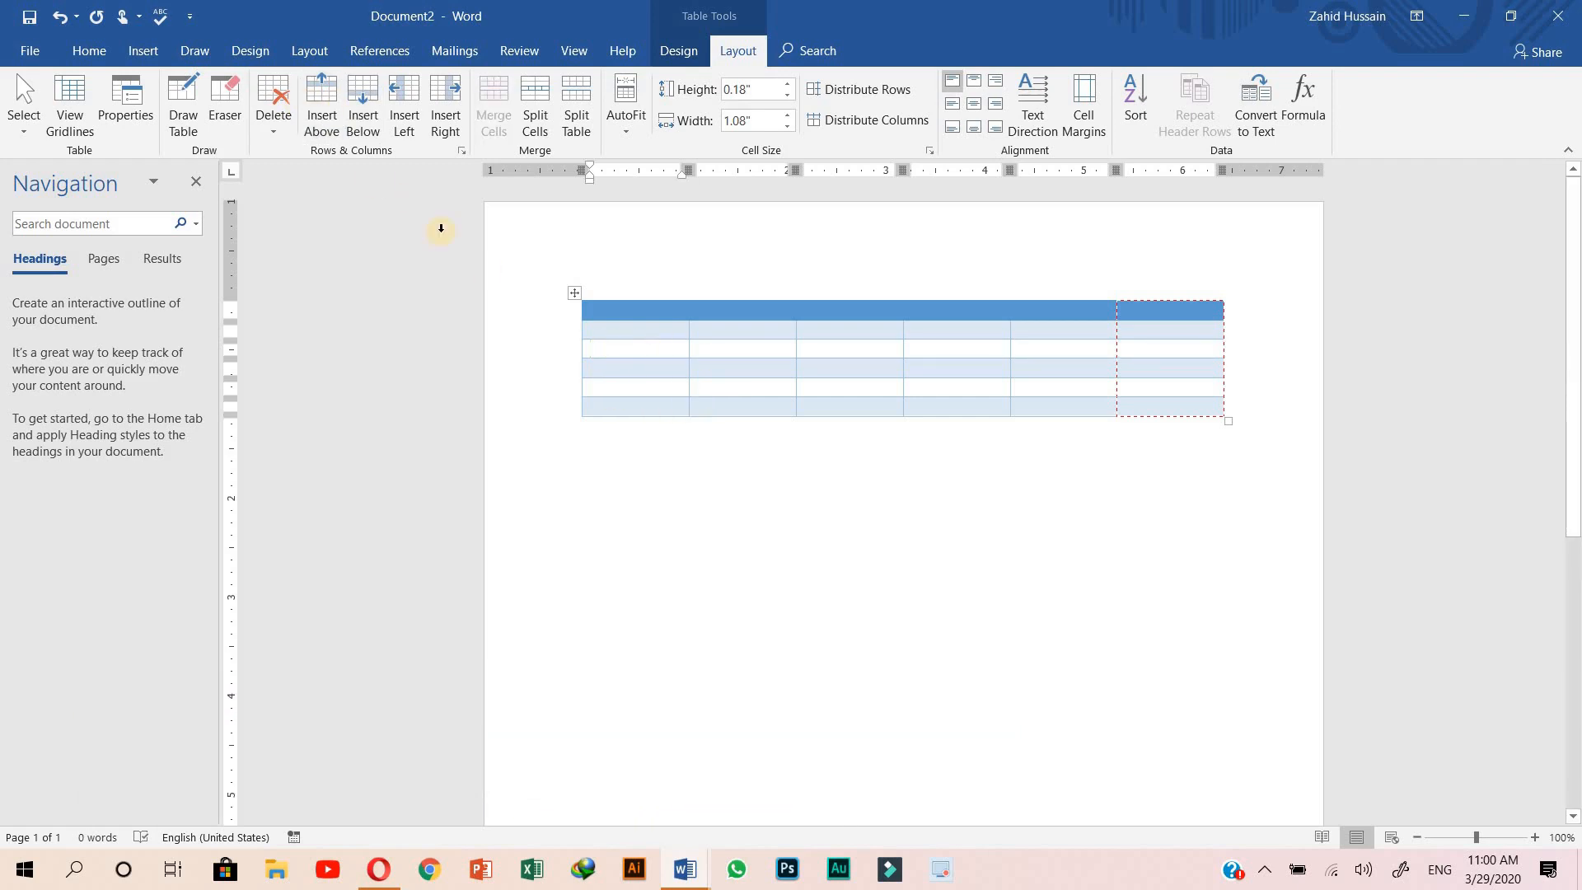
{"action": "left_click", "coordinate": [323, 111]}
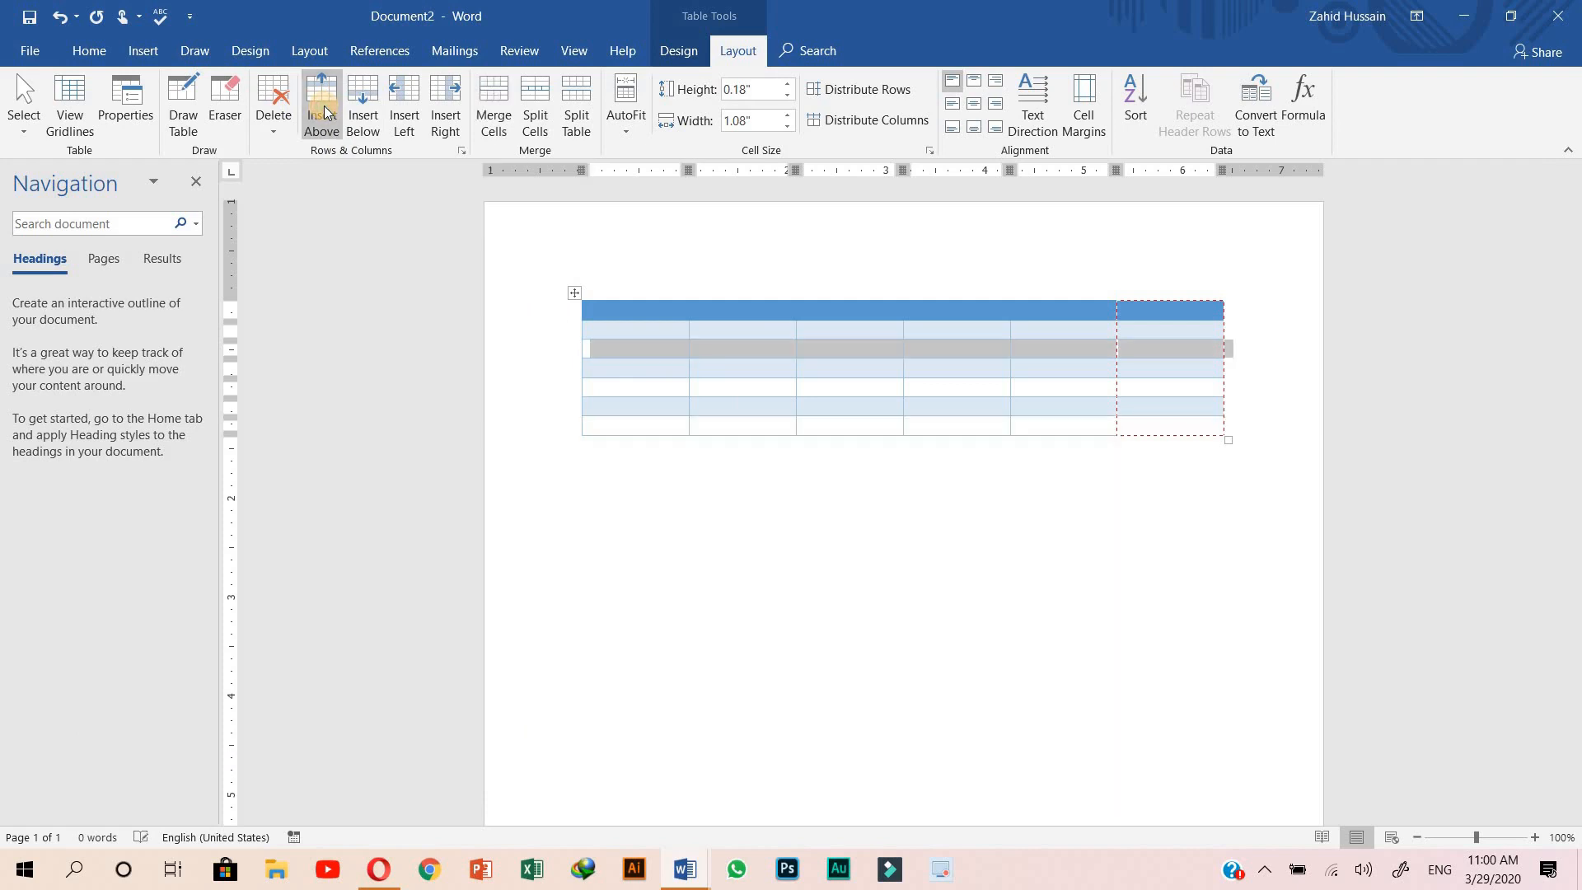
{"action": "left_click", "coordinate": [365, 117]}
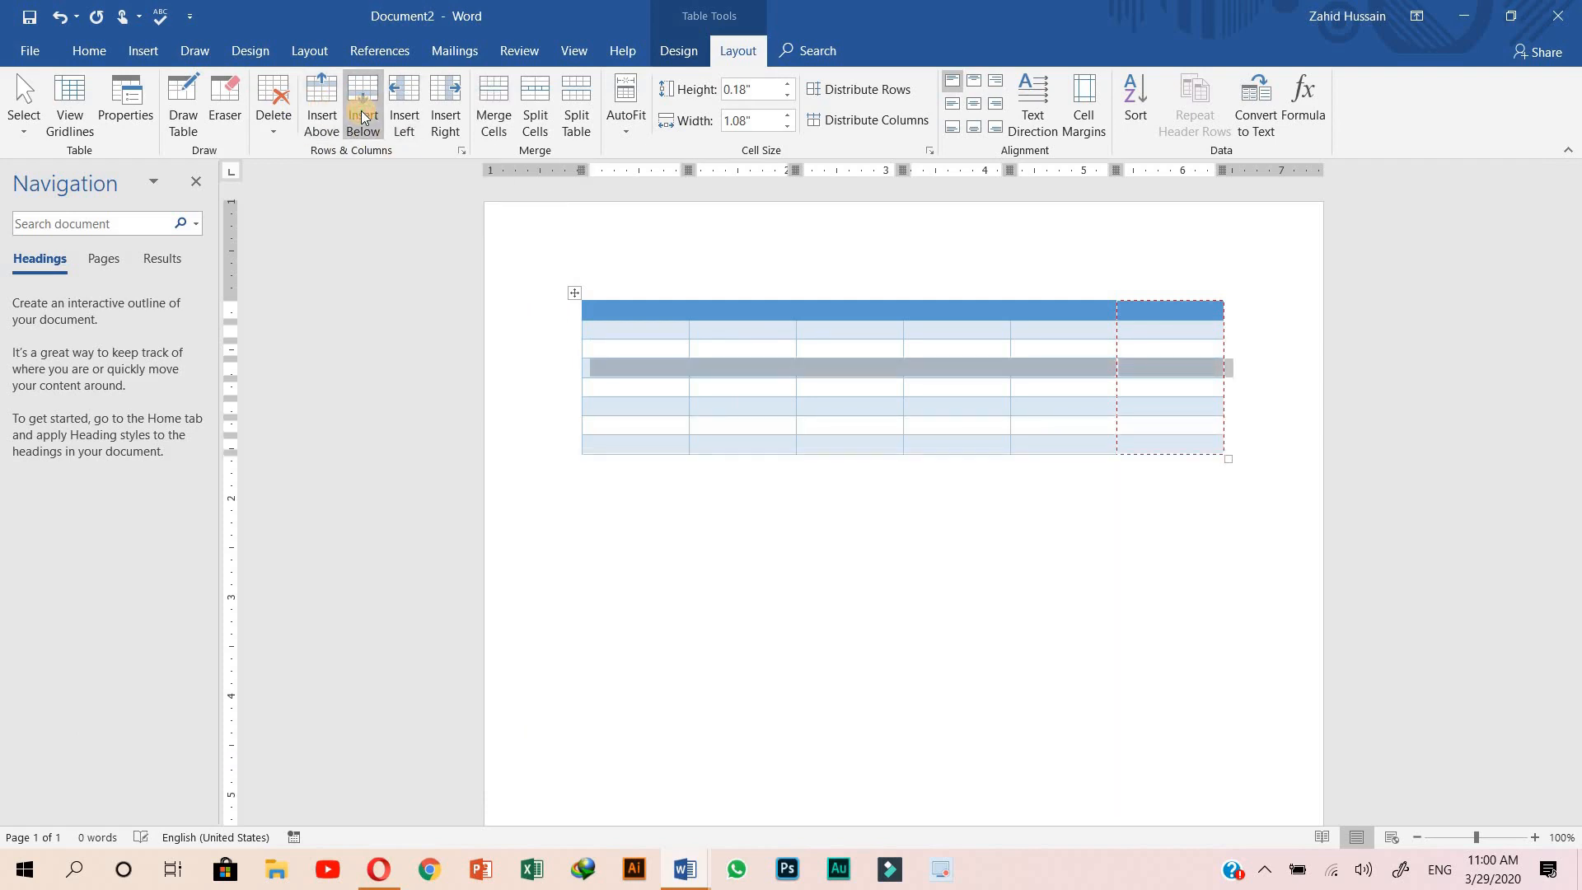
Step: Insert a column before the table's first column and another column directly after that new one
{"action": "left_click", "coordinate": [641, 353]}
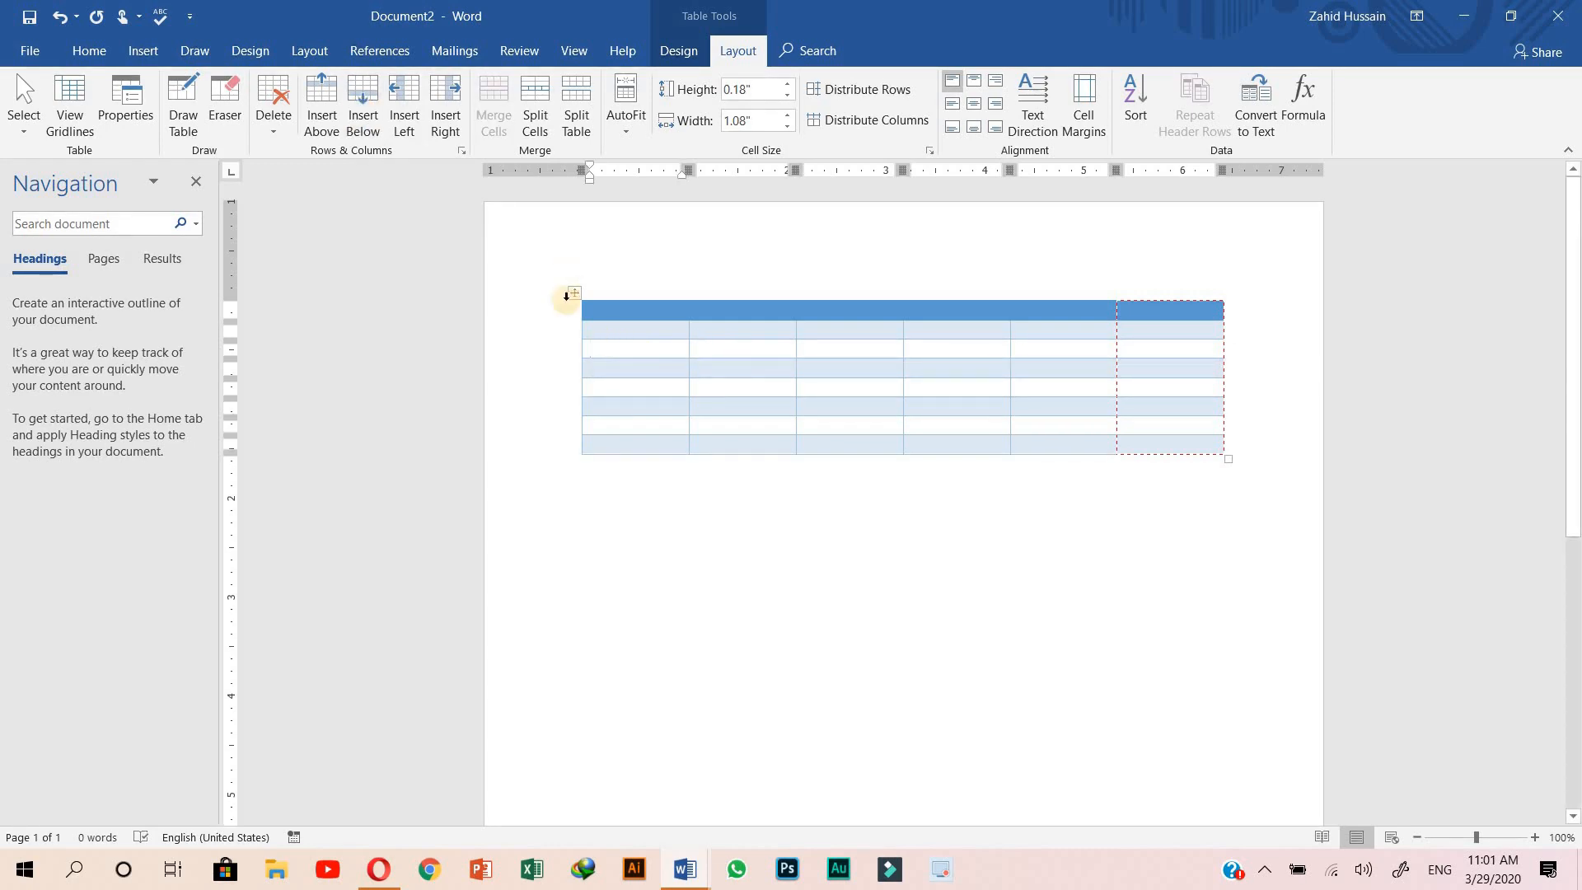
{"action": "left_click", "coordinate": [405, 122]}
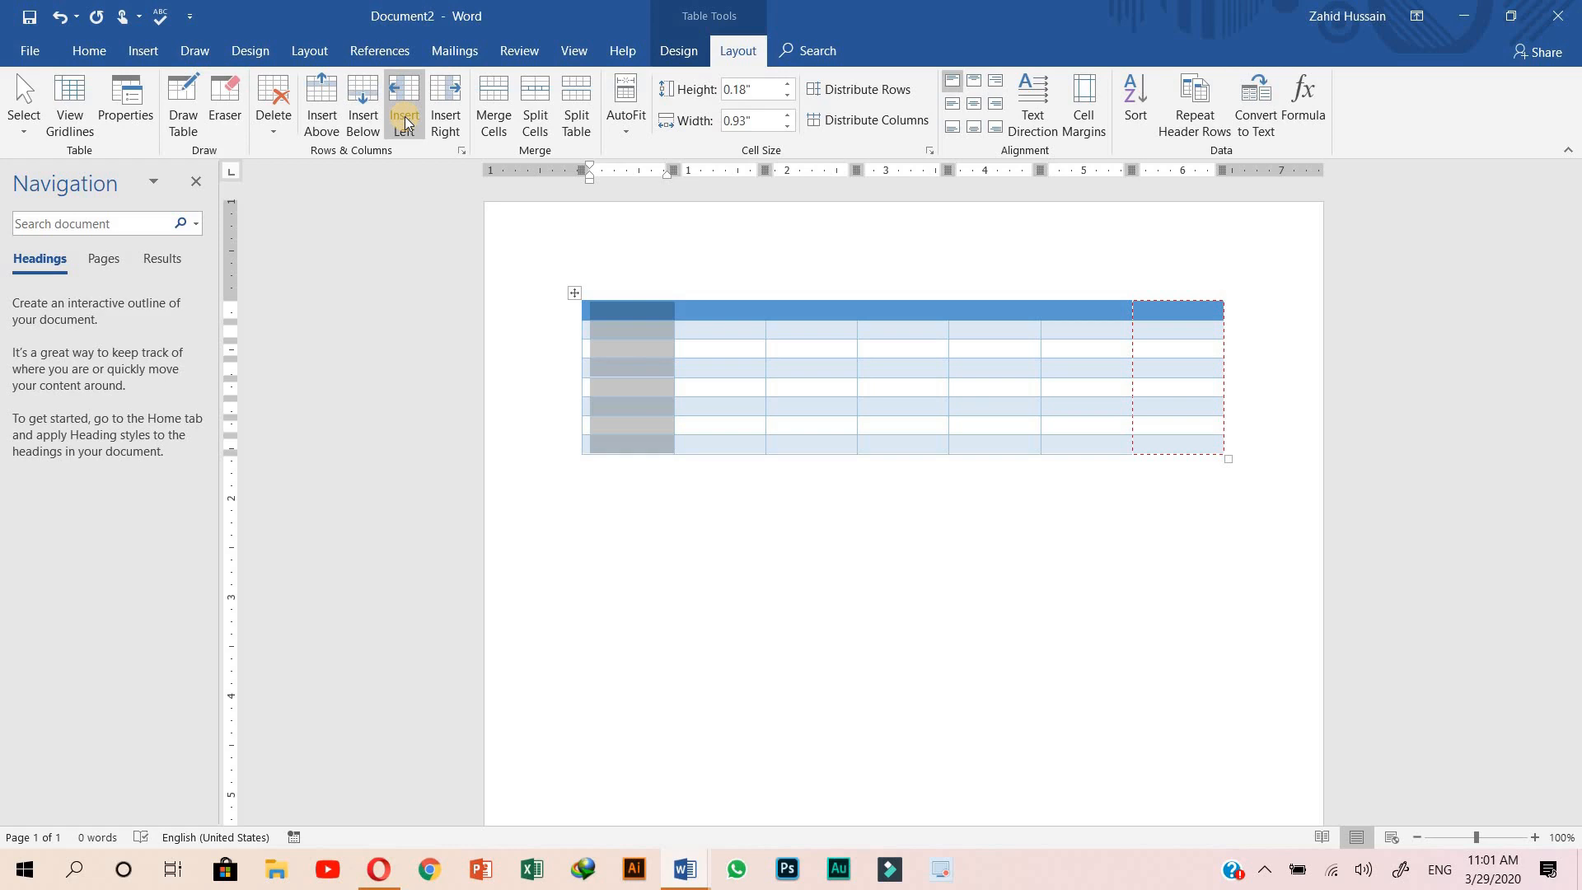
{"action": "left_click", "coordinate": [459, 106]}
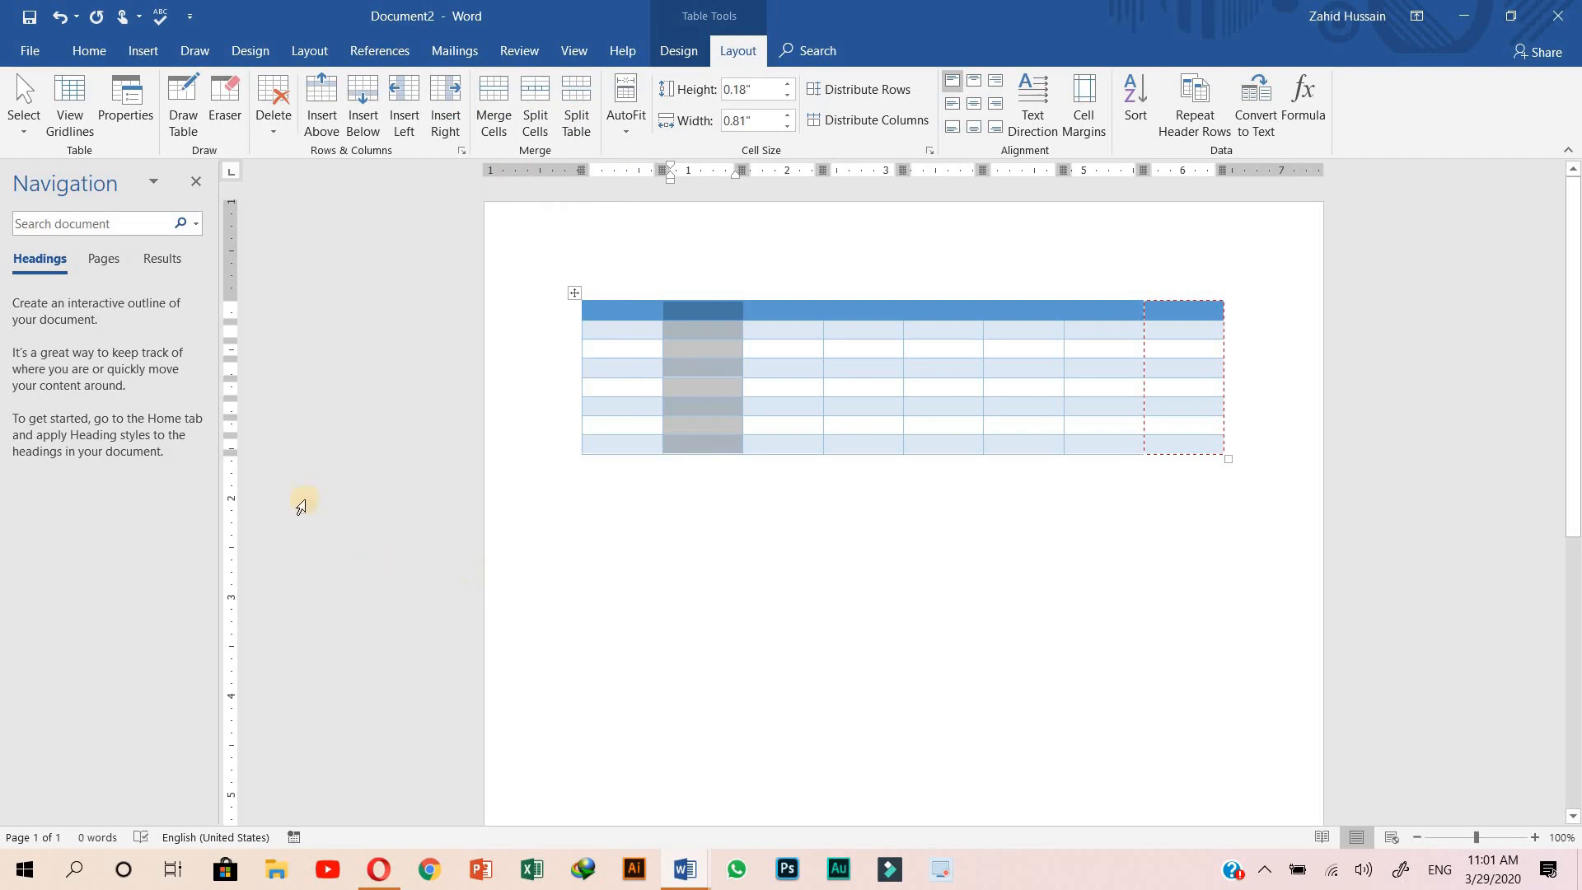
Step: Switch to the Document1 window containing the tab-separated class result text
{"action": "left_click", "coordinate": [146, 53]}
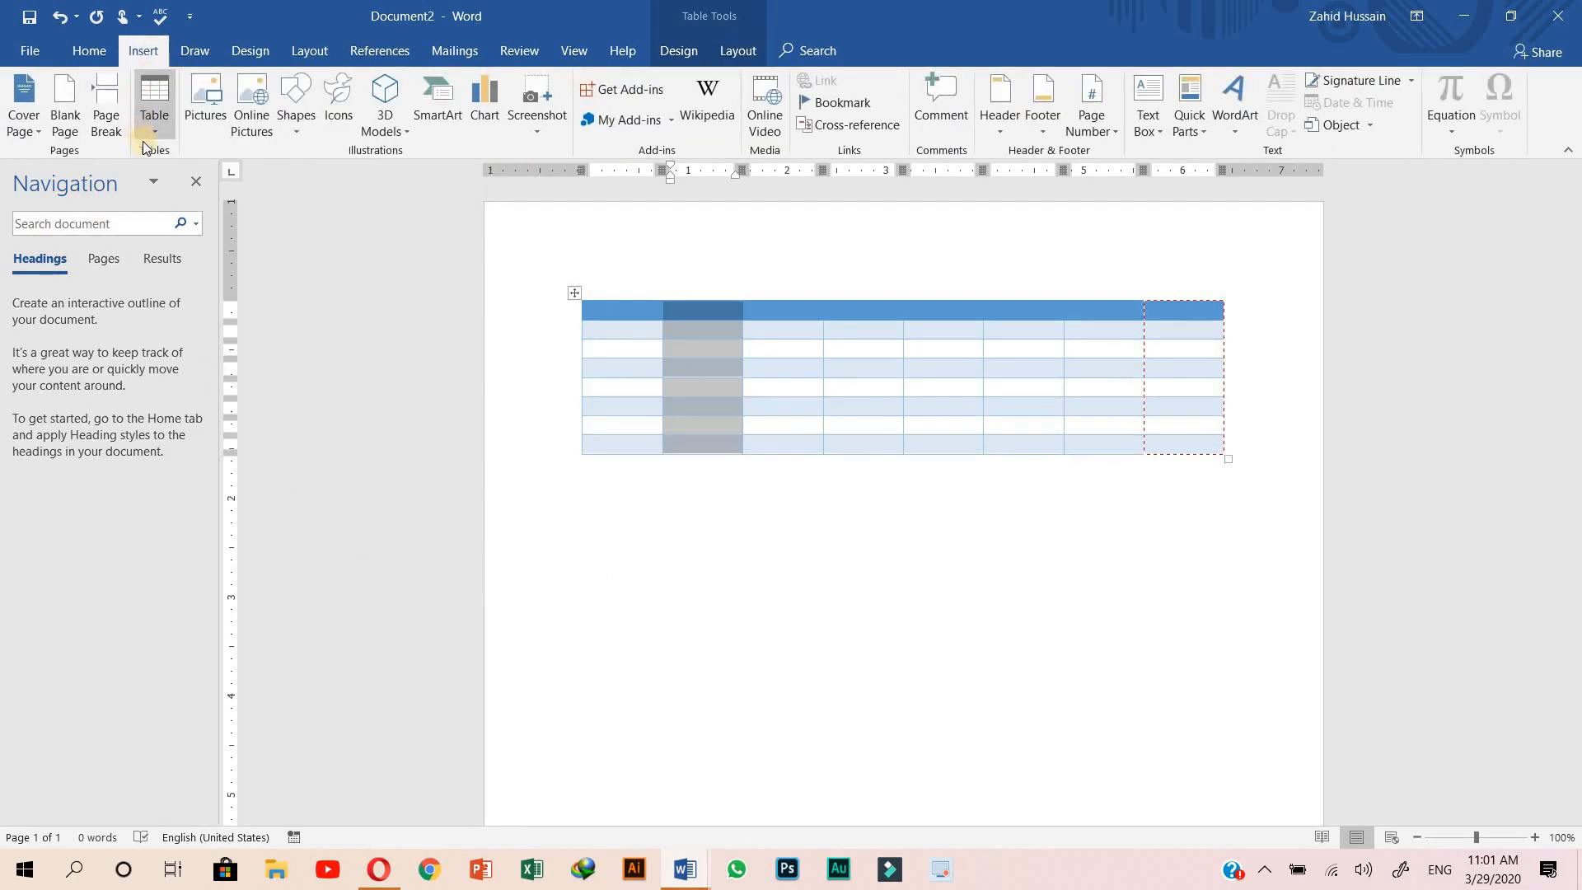
{"action": "left_click", "coordinate": [145, 142]}
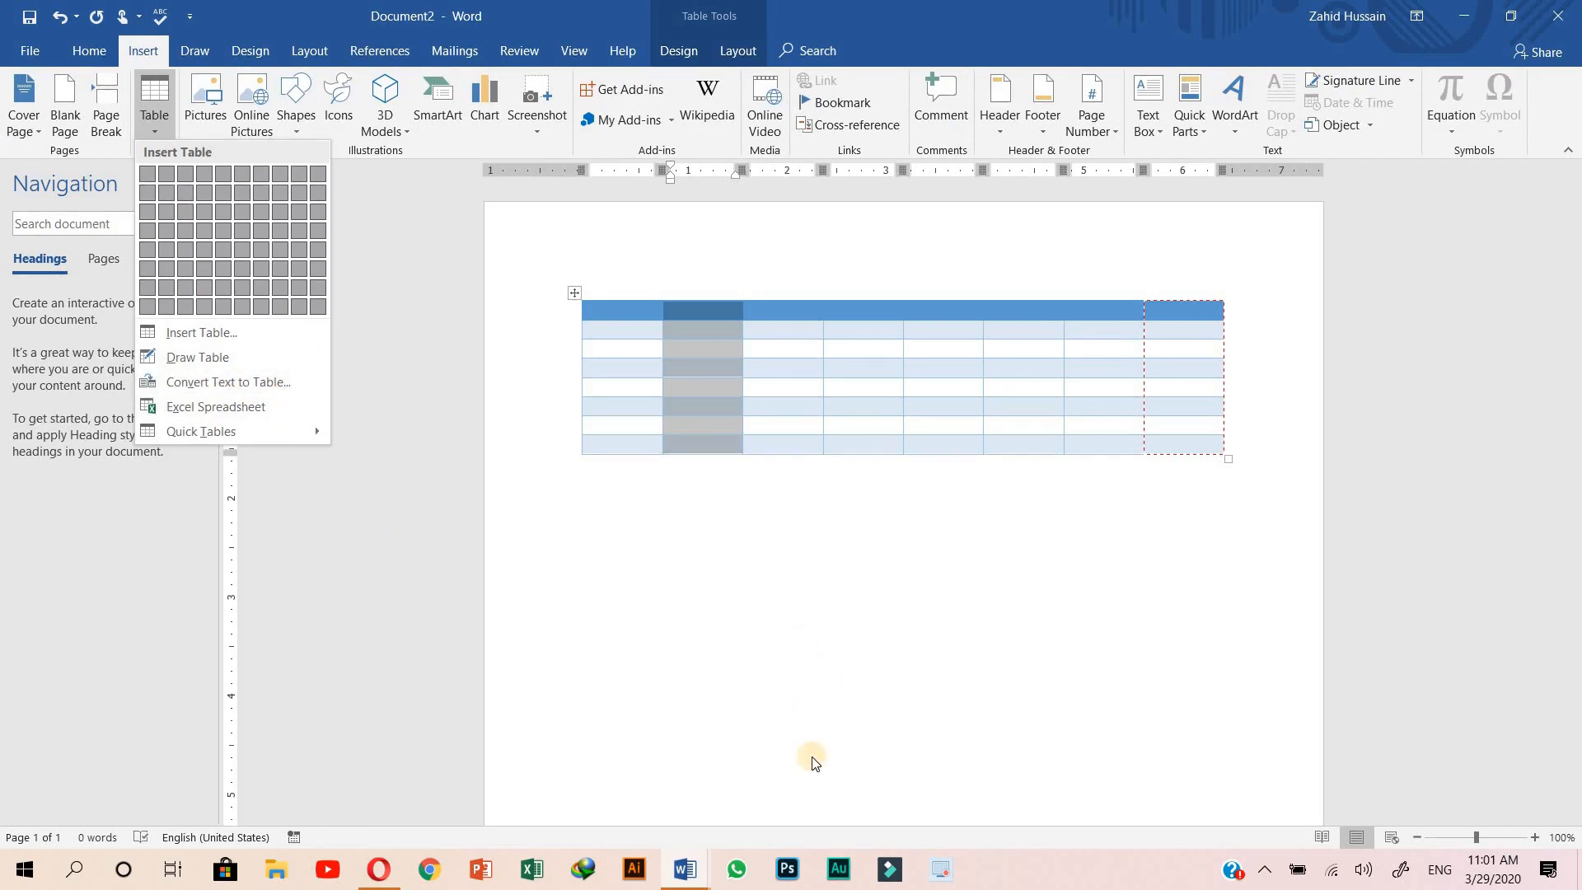
{"action": "left_click", "coordinate": [676, 874]}
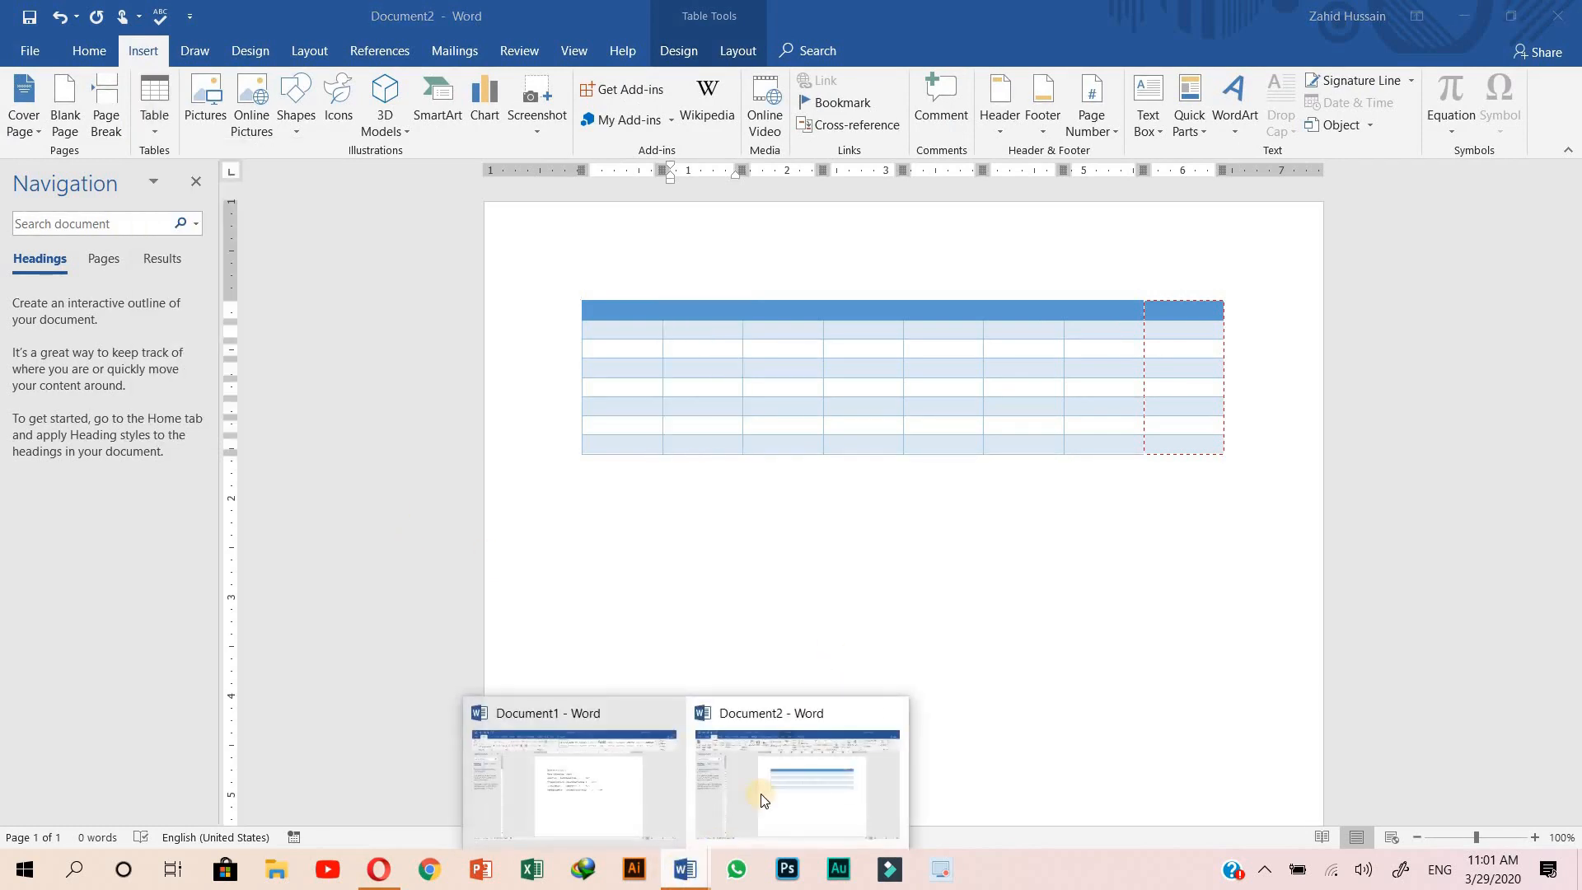
{"action": "left_click", "coordinate": [604, 803]}
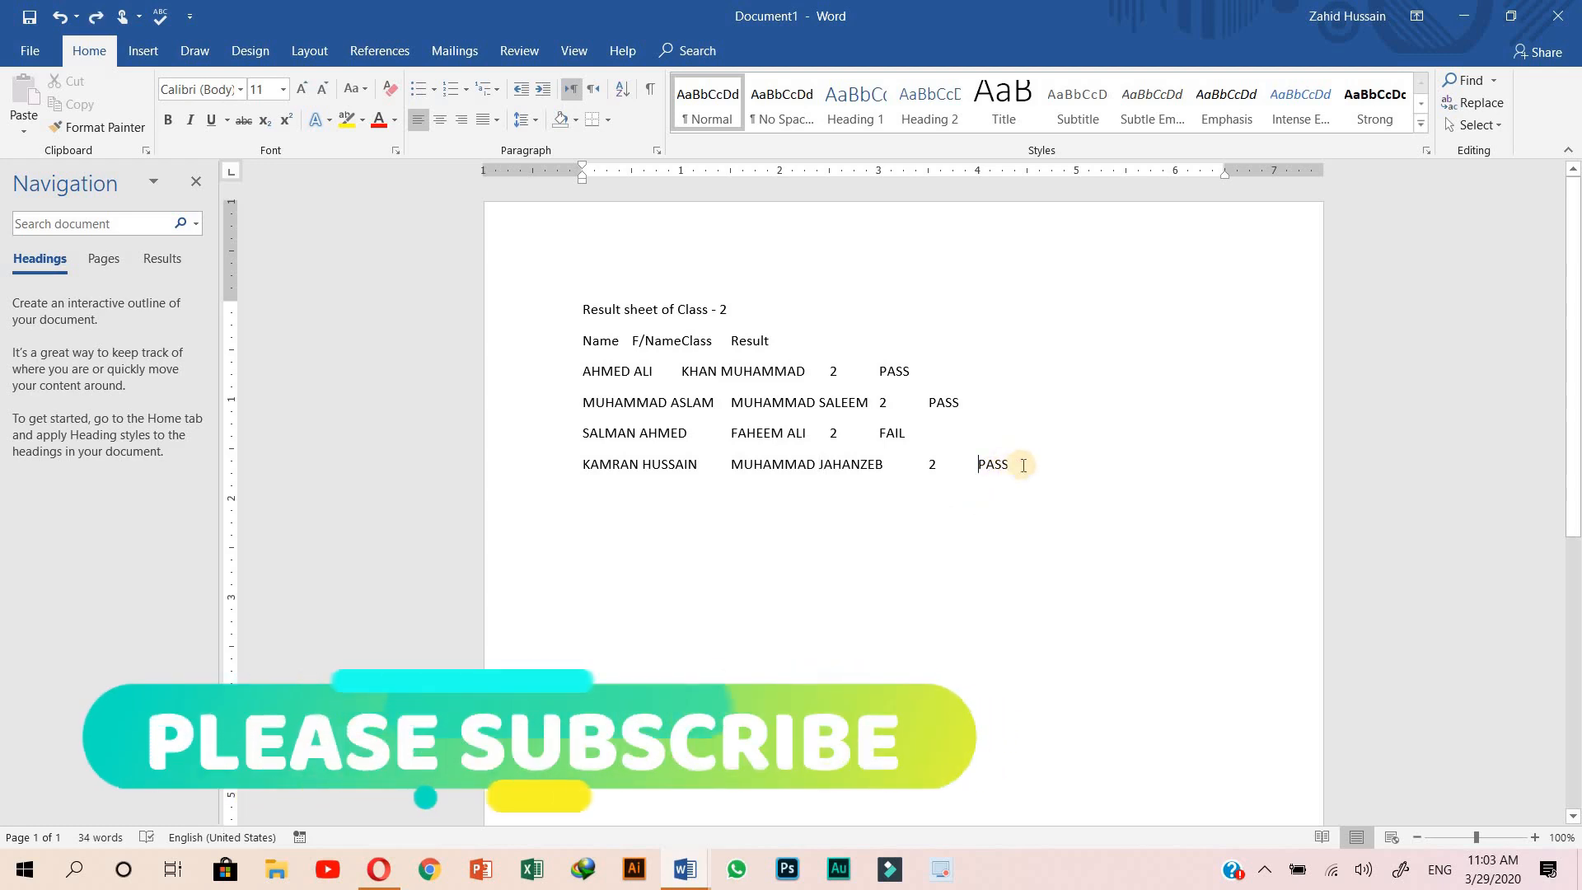
Step: Convert all the result sheet text into a four-column table, separating the text at tabs
{"action": "left_click_drag", "start_coordinate": [1010, 467], "coordinate": [580, 319]}
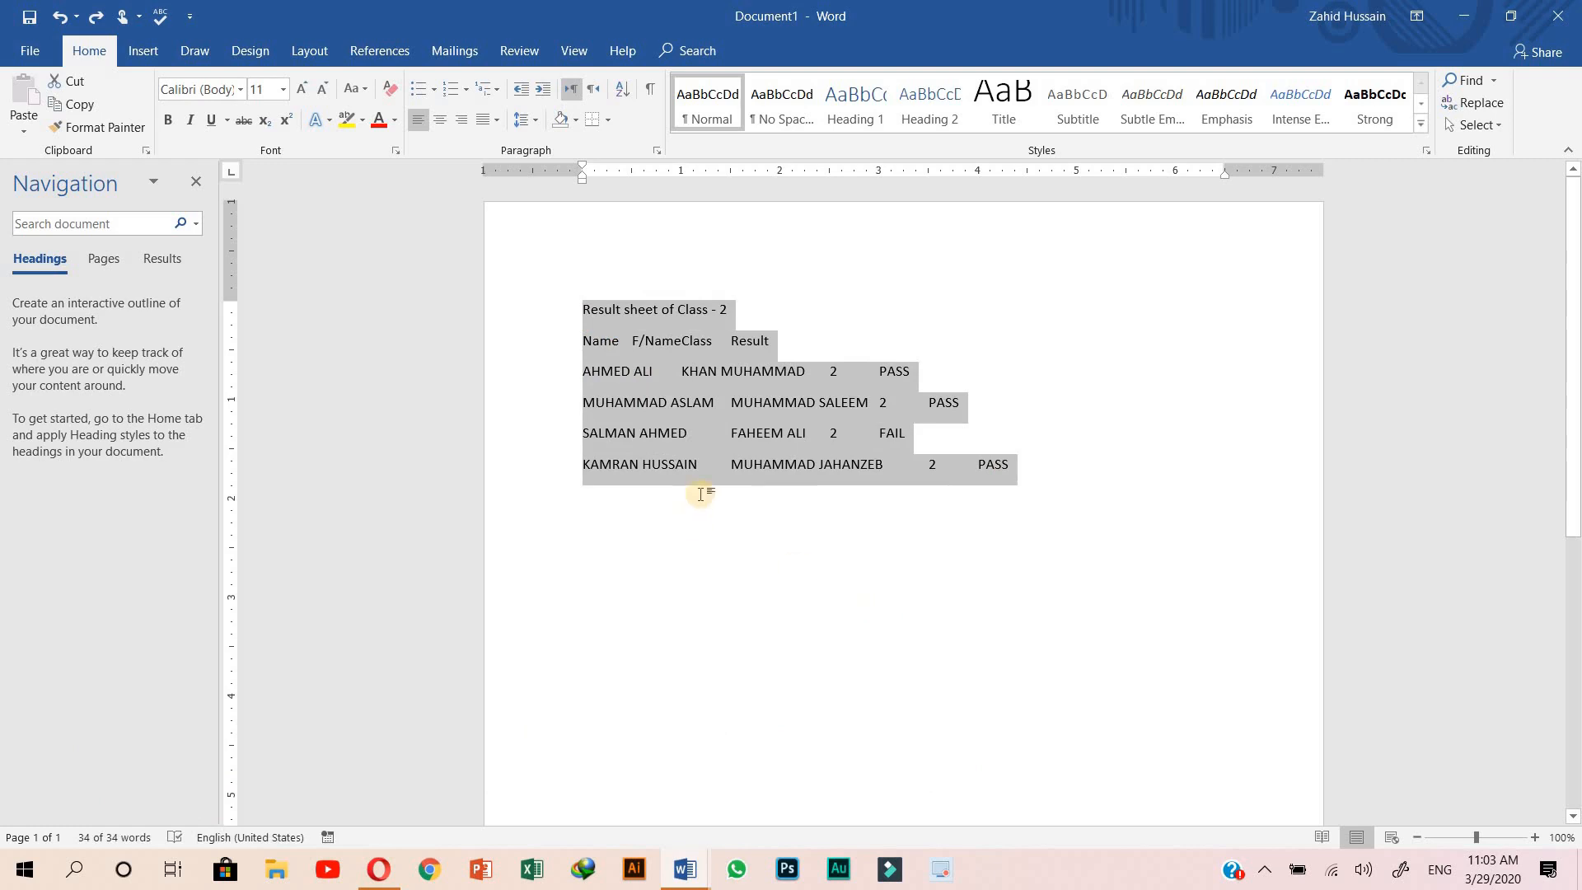
{"action": "left_click", "coordinate": [142, 52]}
{"action": "left_click", "coordinate": [161, 121]}
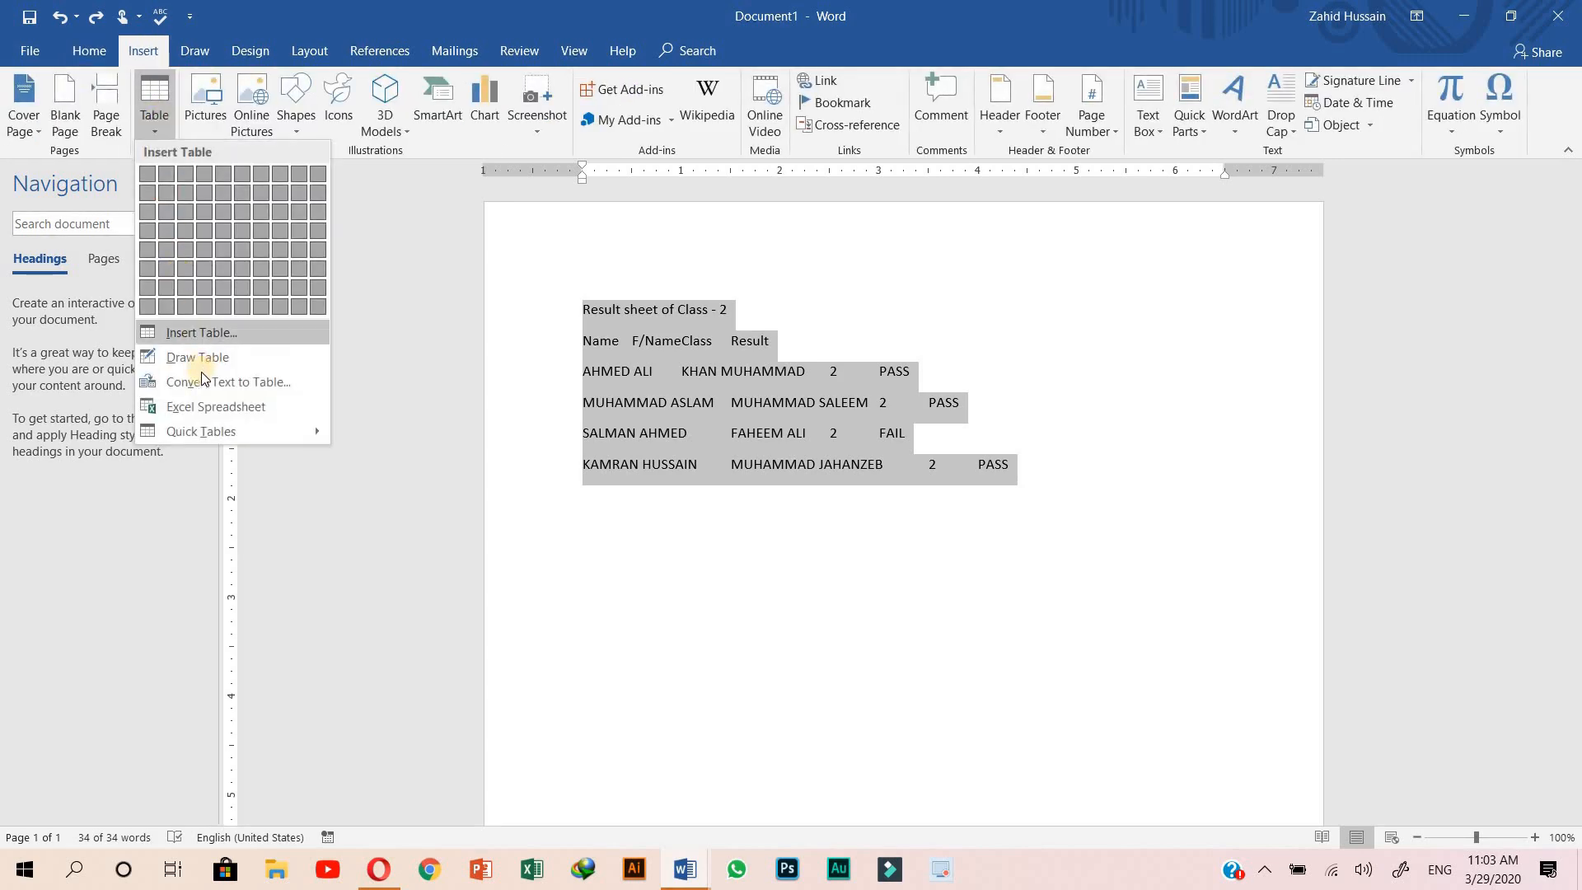
{"action": "left_click", "coordinate": [274, 382]}
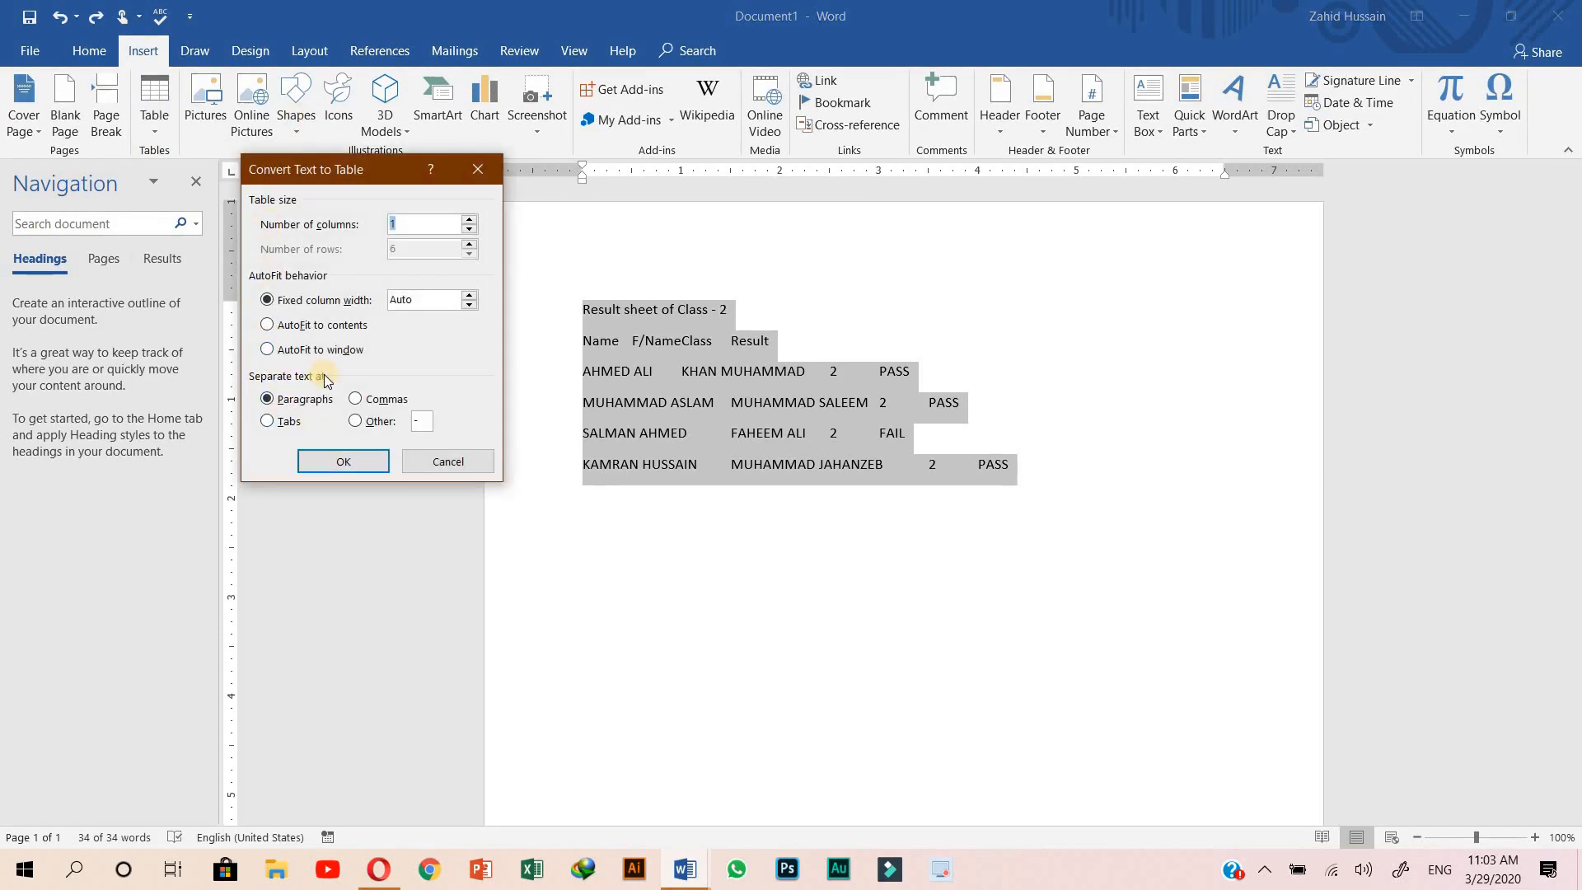
{"action": "left_click", "coordinate": [268, 422]}
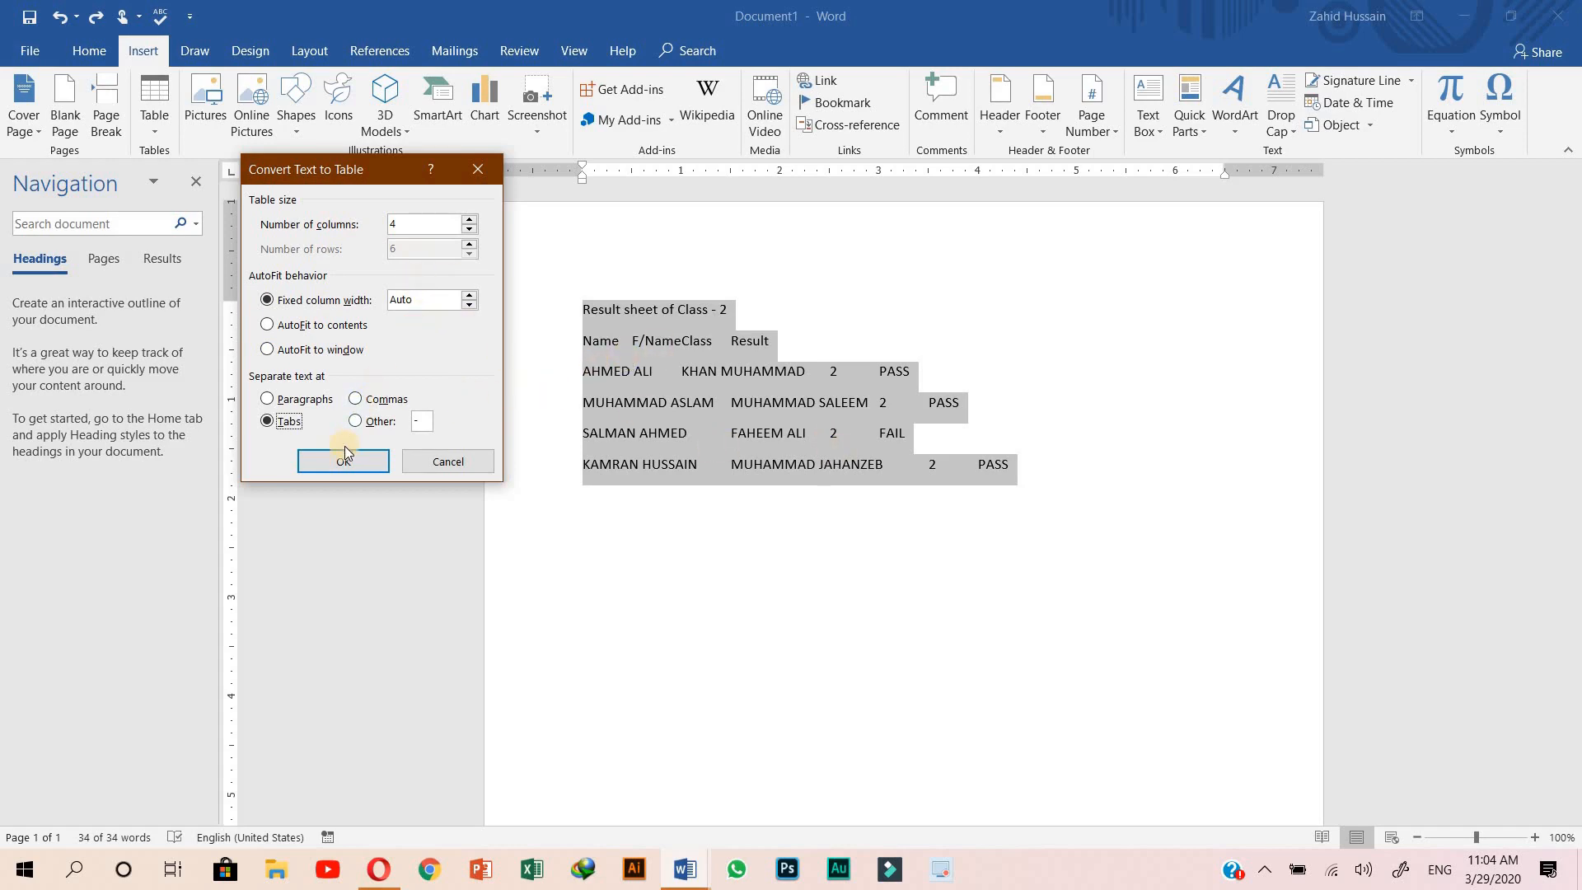
{"action": "left_click", "coordinate": [332, 463]}
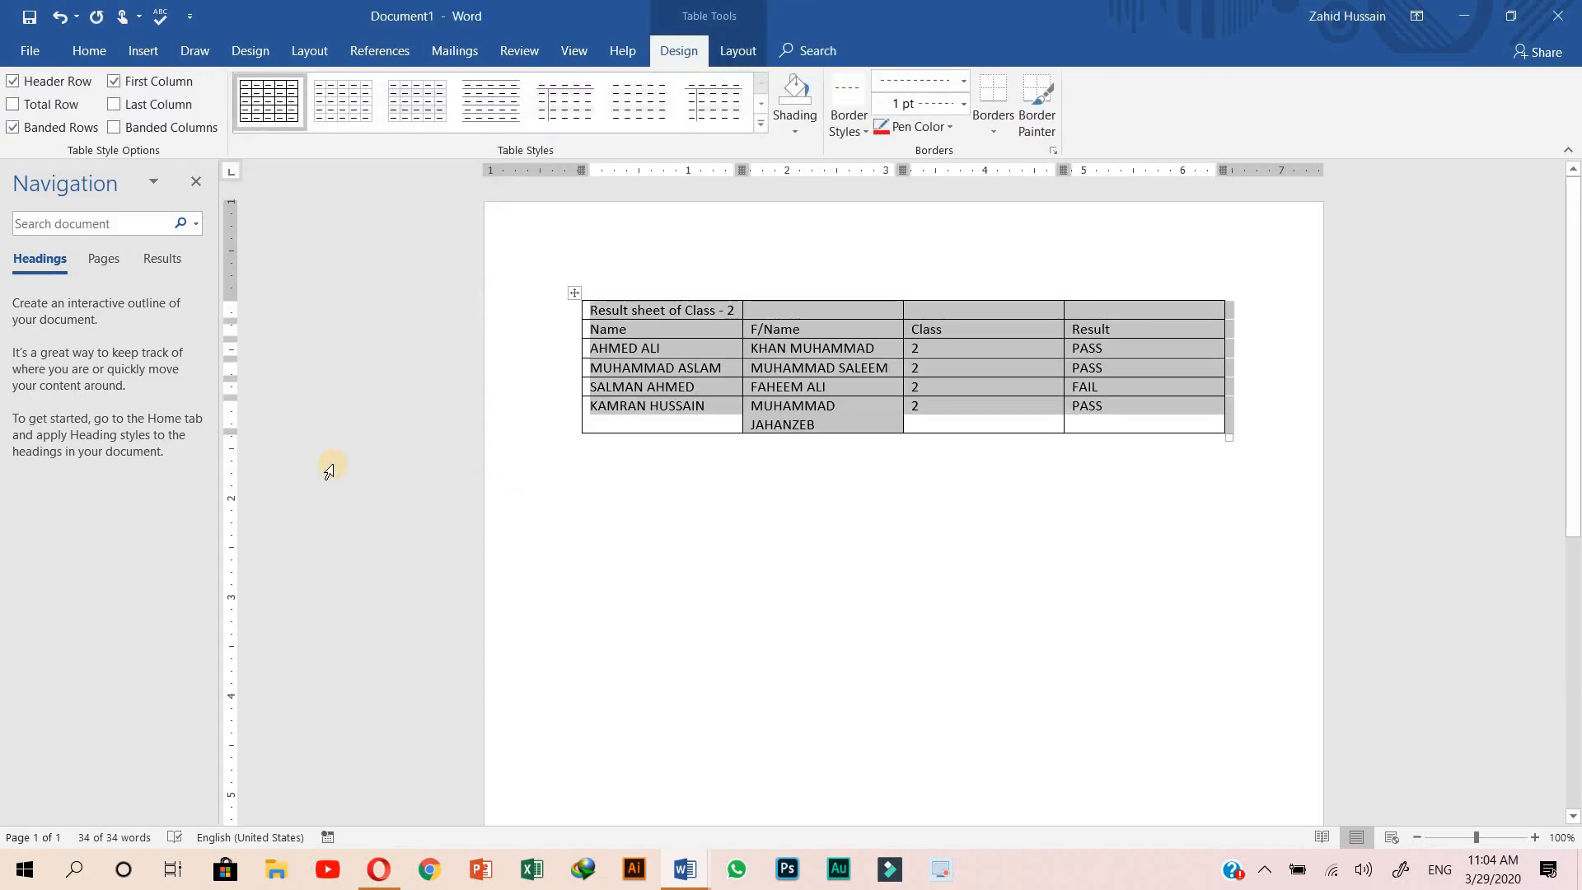
{"action": "left_click", "coordinate": [920, 494]}
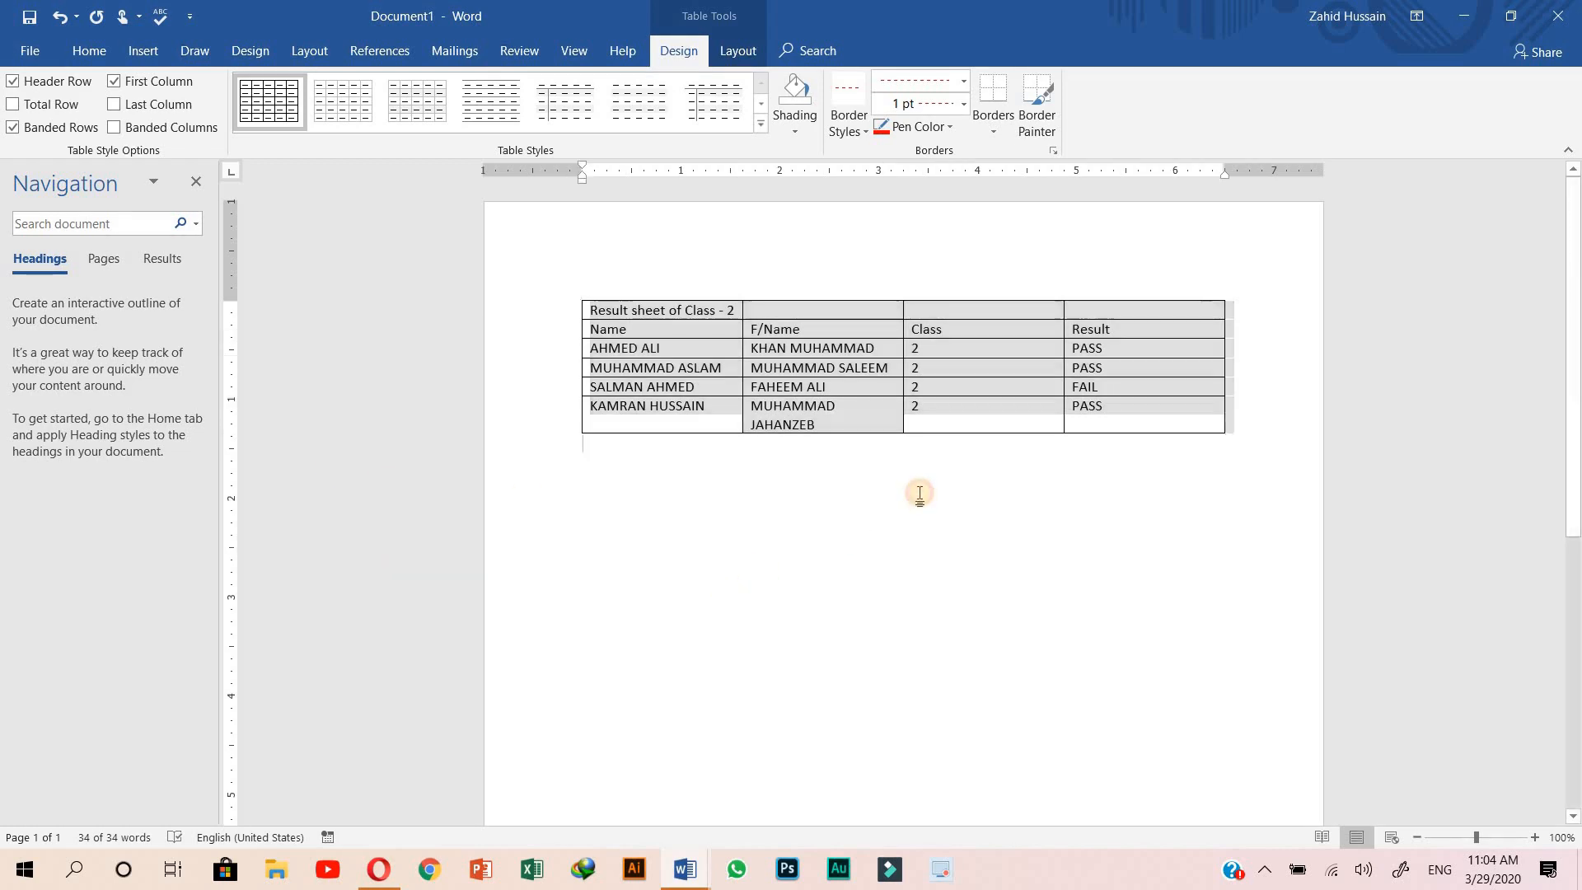
Step: Merge all cells of the table's first row and centre the "Result sheet of Class - 2" title in it
{"action": "left_click_drag", "start_coordinate": [688, 310], "coordinate": [1105, 309]}
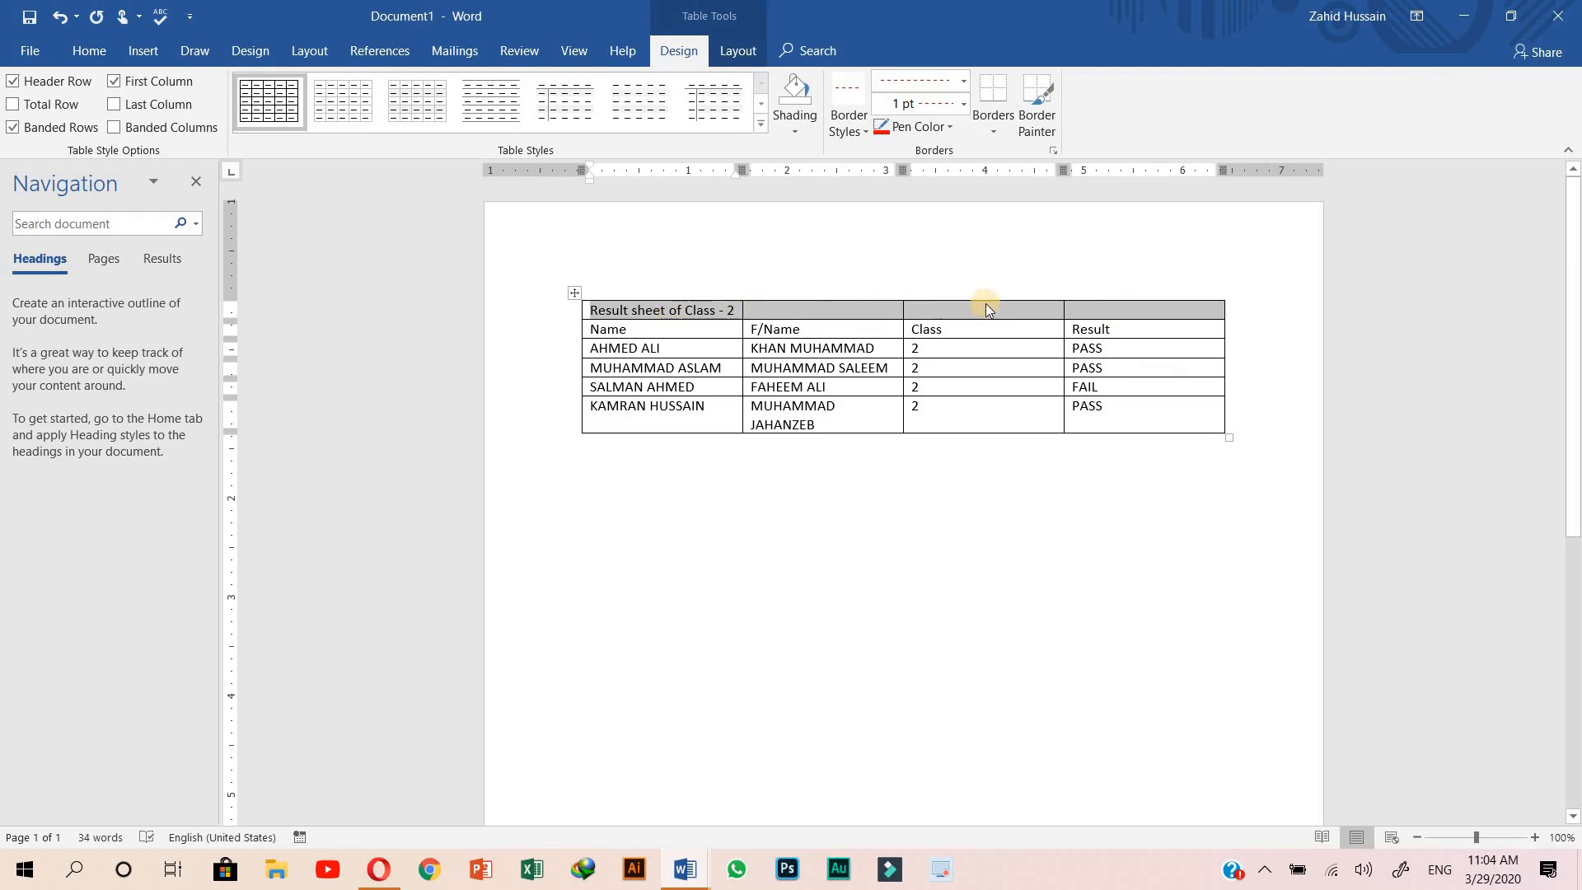
{"action": "left_click", "coordinate": [737, 52]}
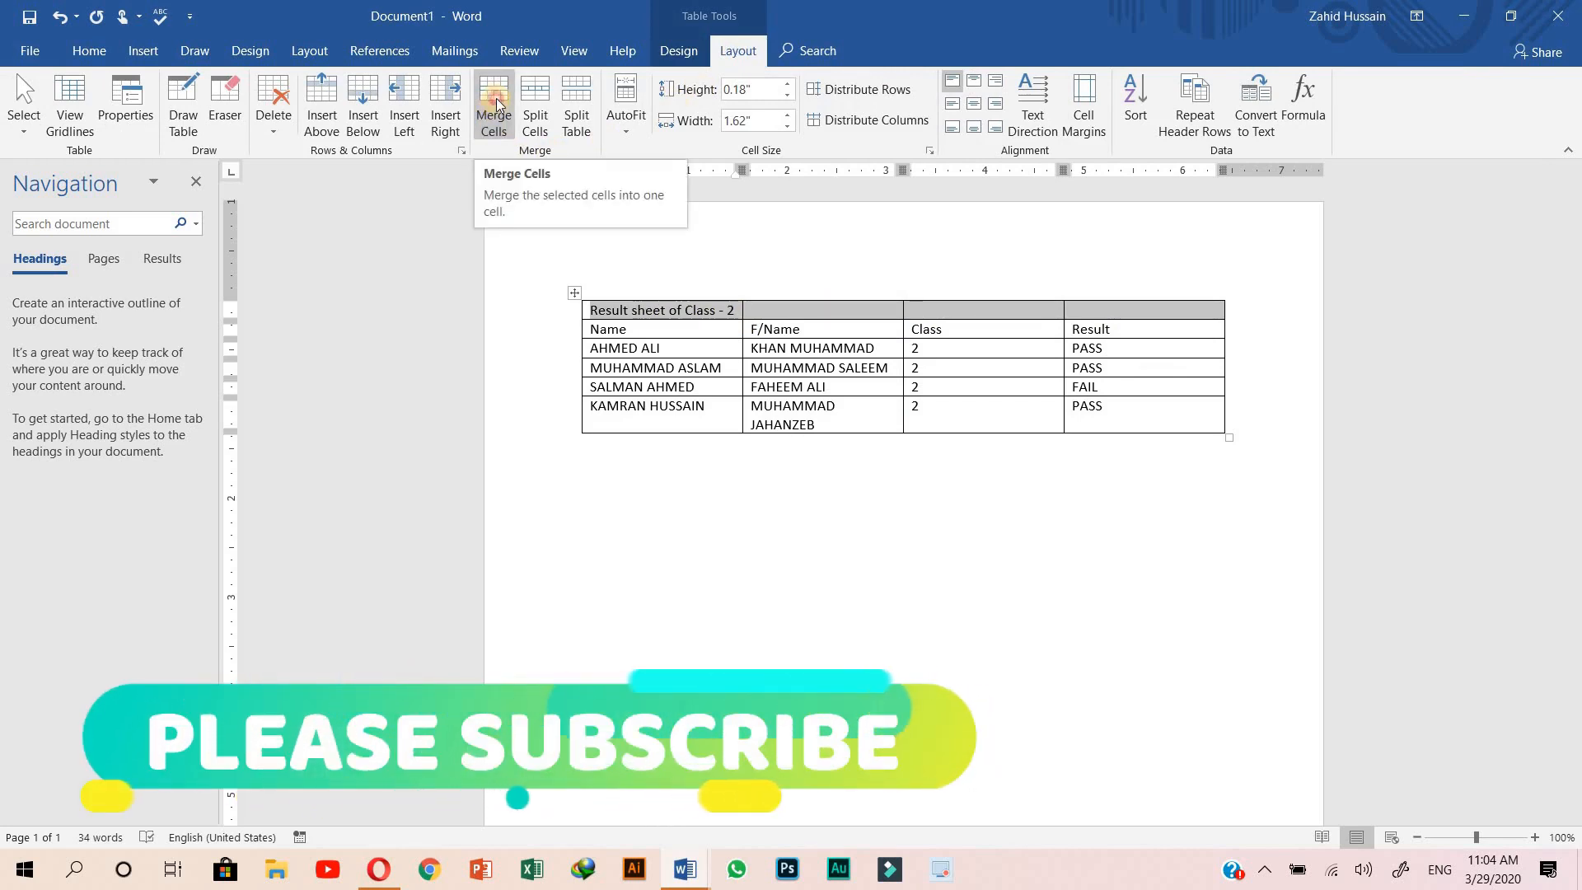
{"action": "left_click", "coordinate": [496, 104]}
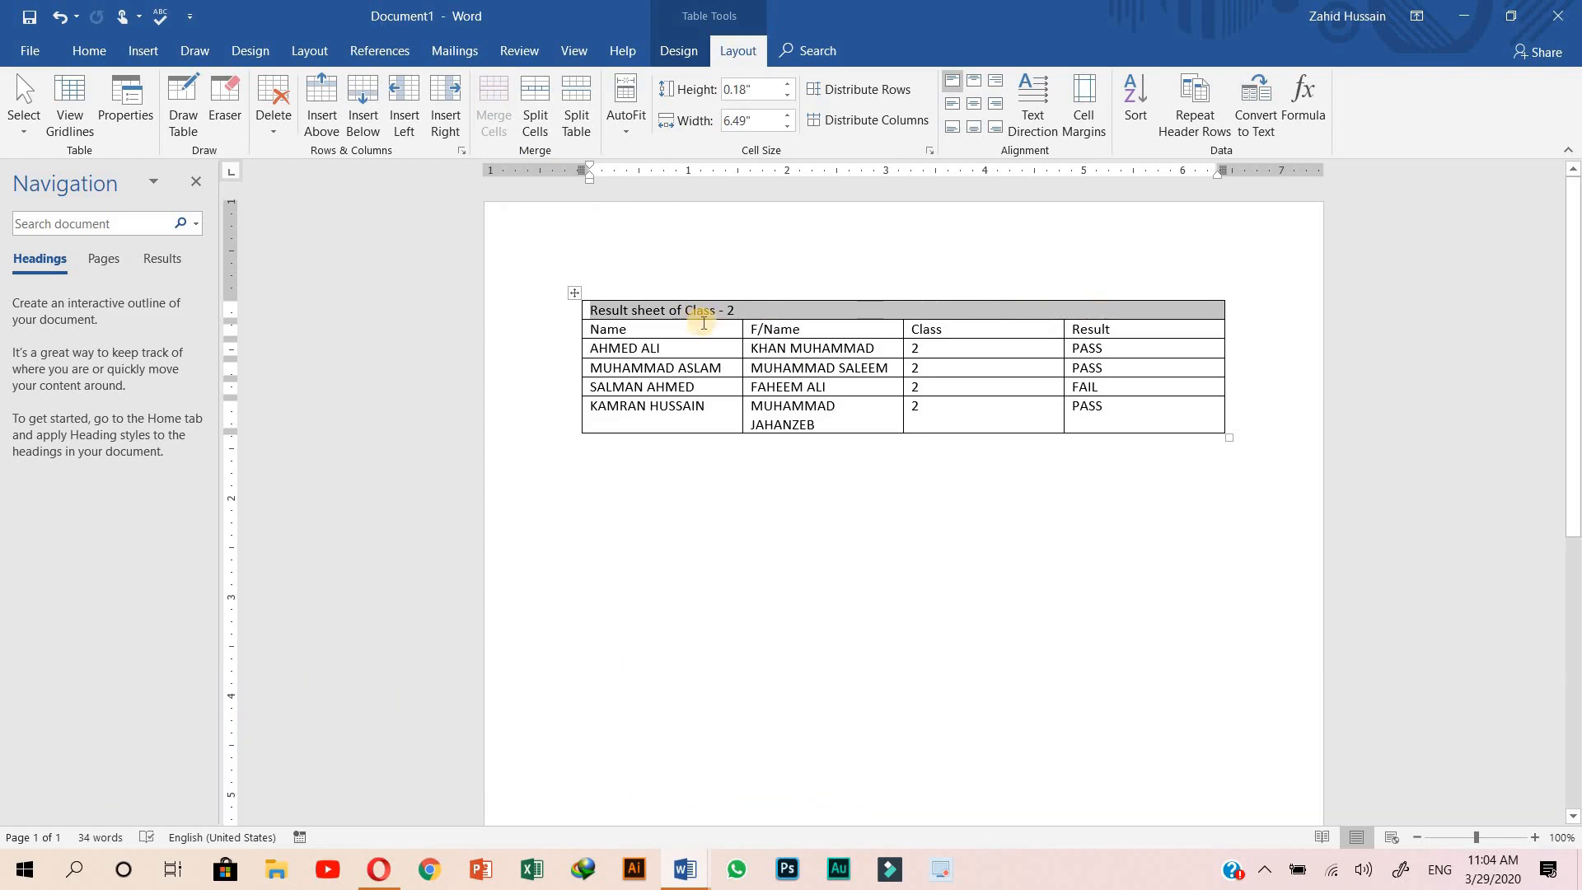
{"action": "left_click", "coordinate": [974, 104]}
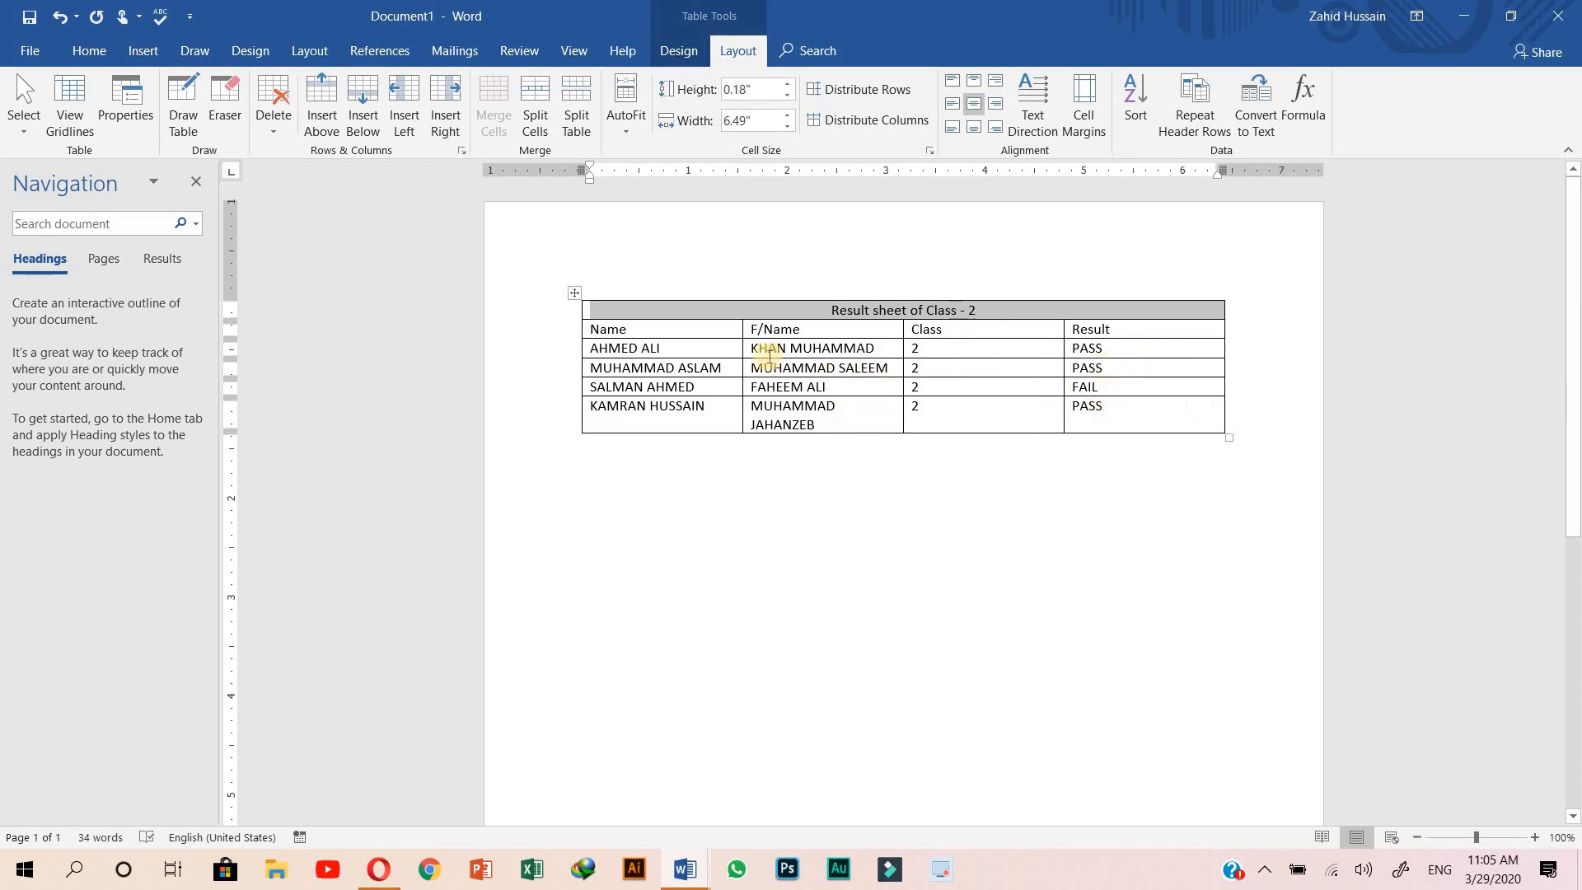
Step: AutoFit the whole result table to its contents and centre it horizontally on the page
{"action": "left_click", "coordinate": [571, 290]}
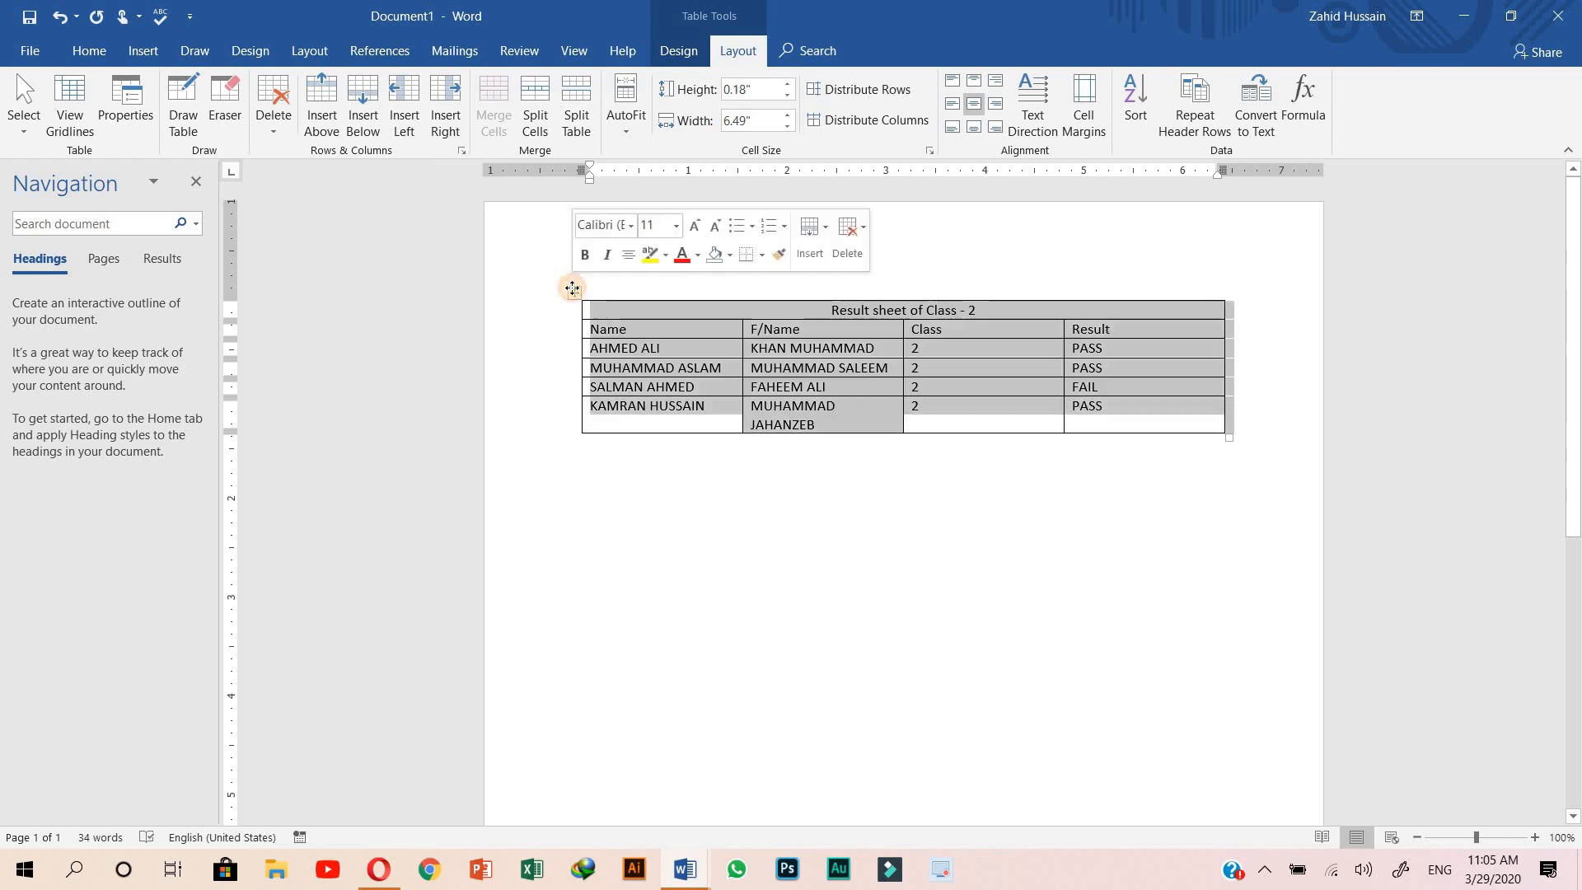
{"action": "left_click", "coordinate": [634, 123]}
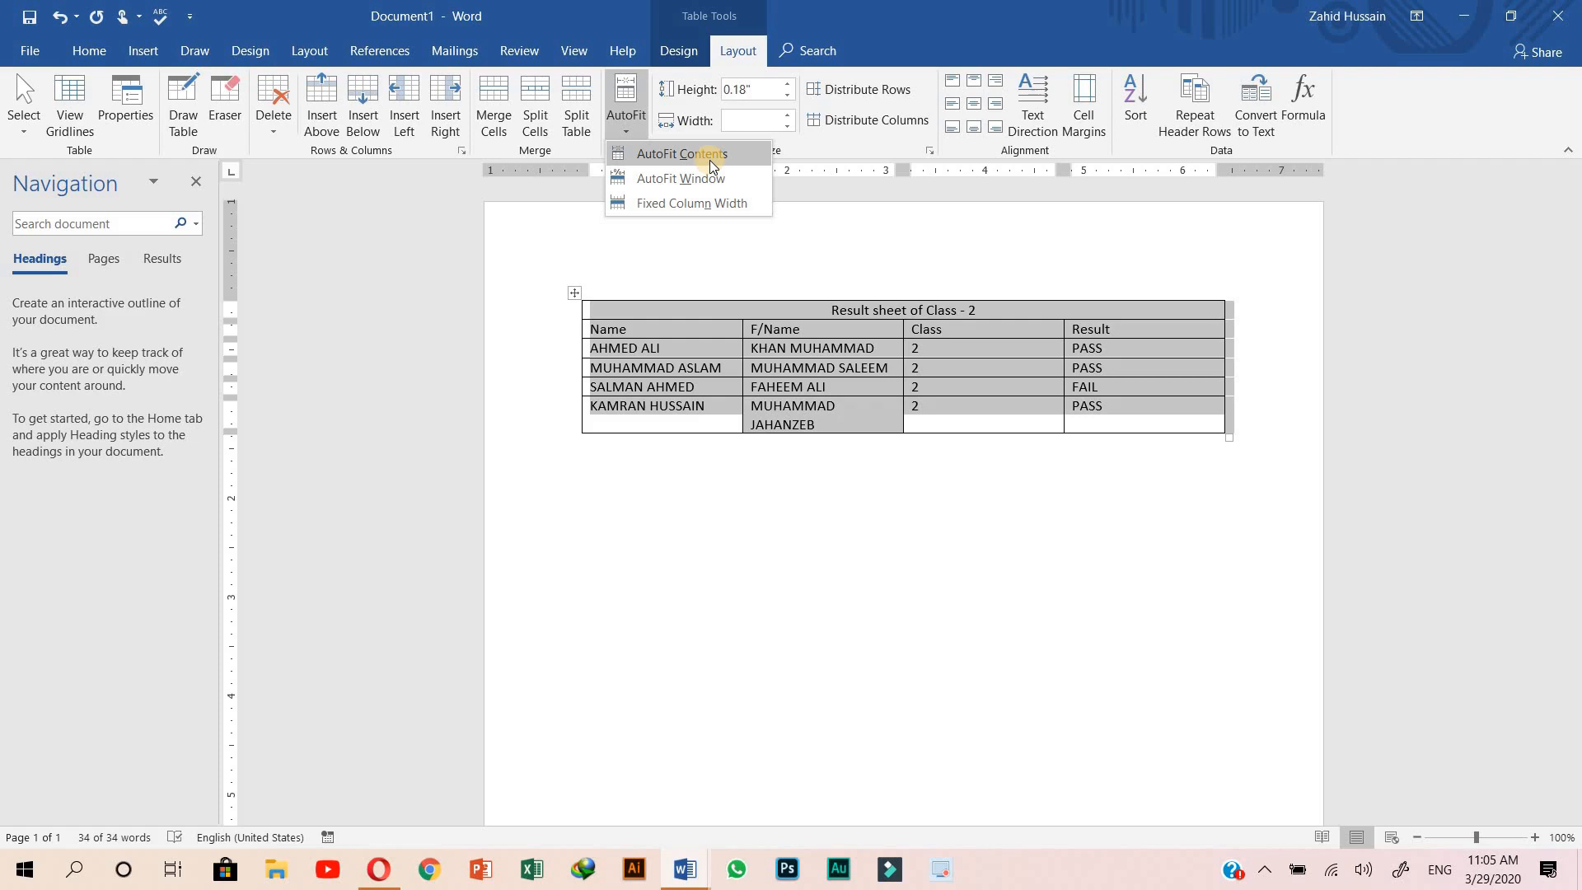
{"action": "left_click", "coordinate": [709, 160]}
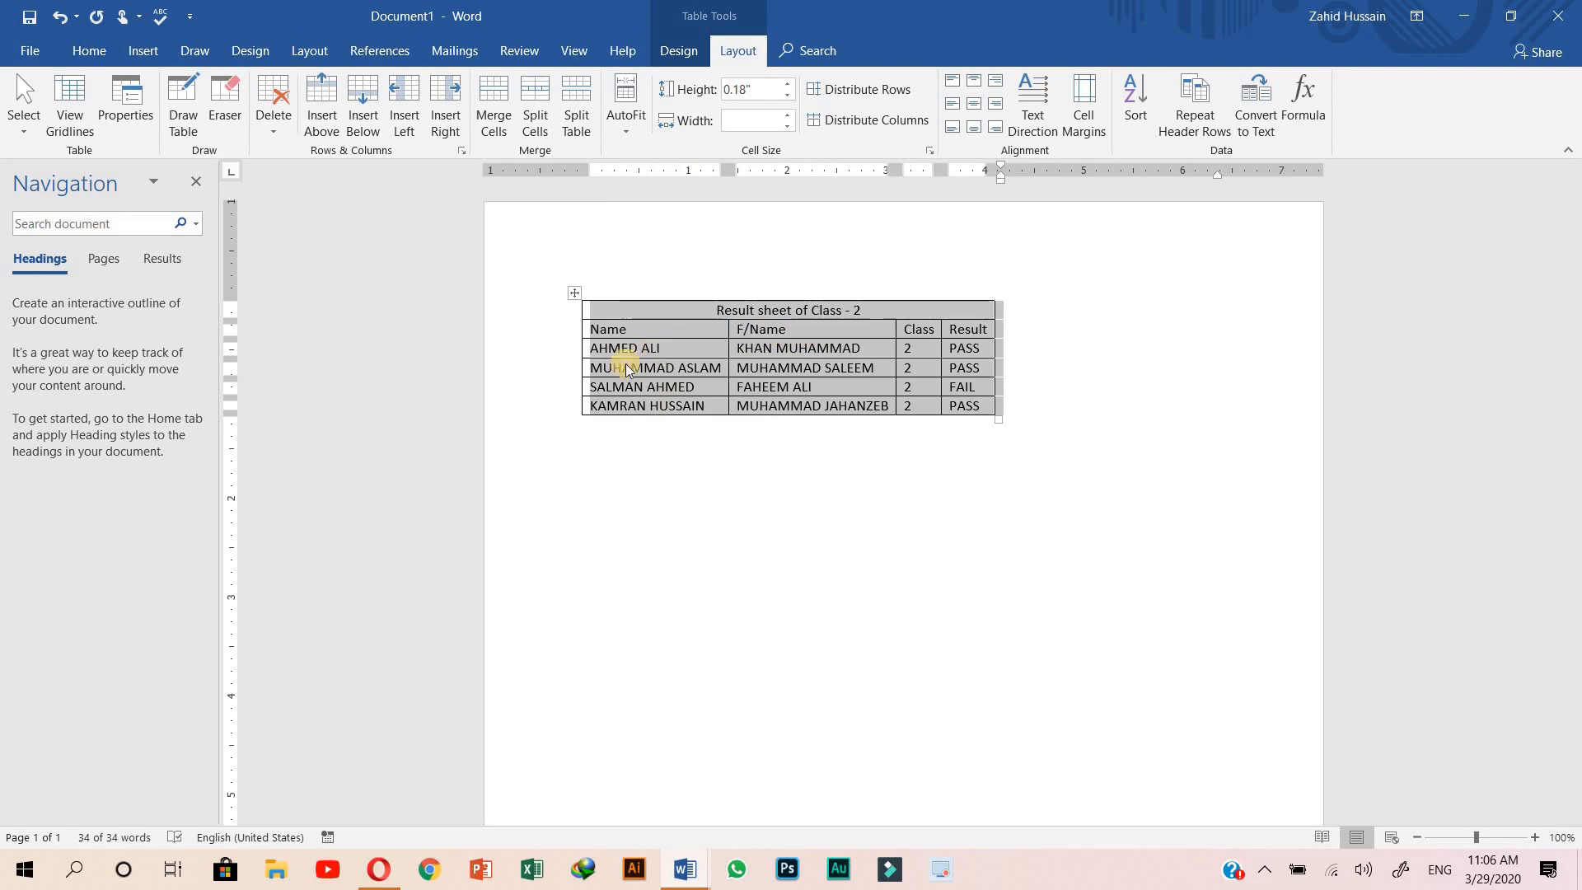
{"action": "left_click", "coordinate": [100, 50]}
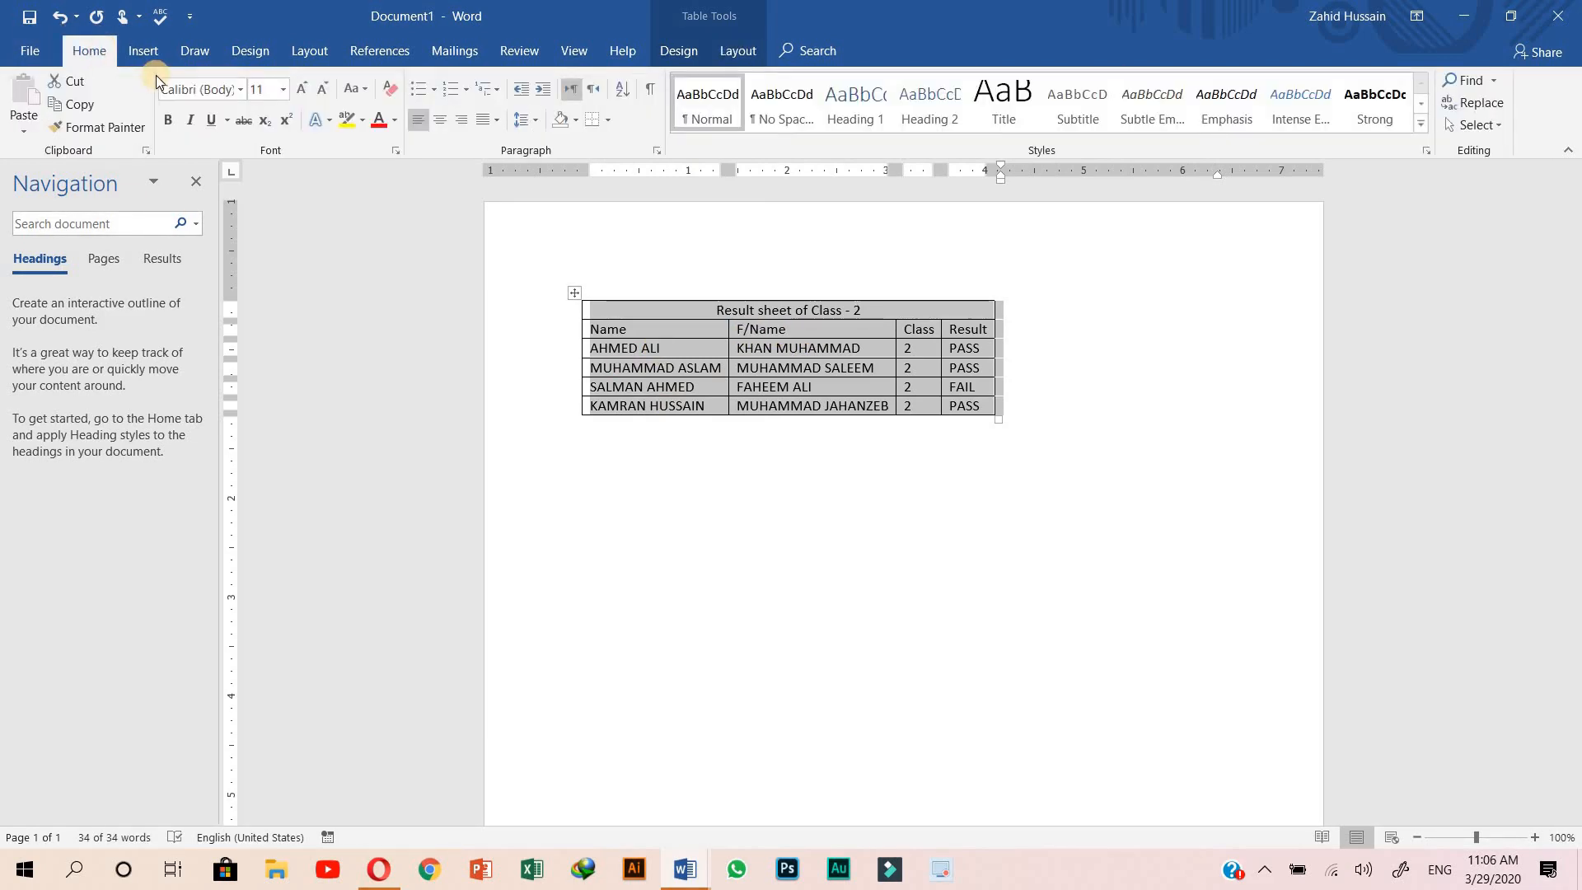
{"action": "left_click", "coordinate": [442, 121]}
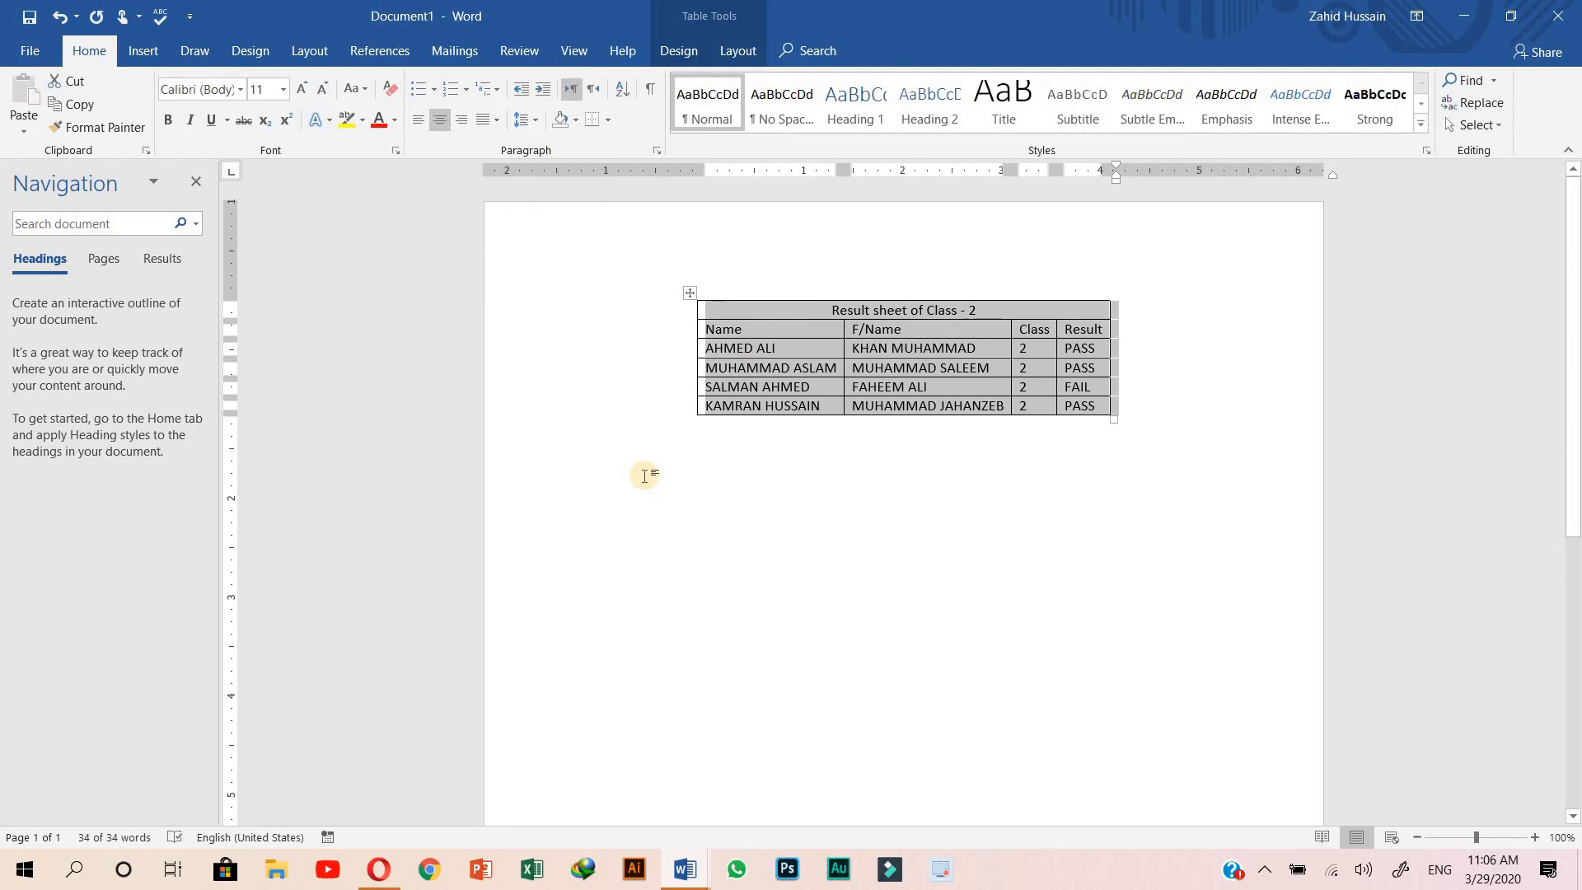
Step: Apply the grid table style with a solid blue header row and light blue banded rows to the result table
{"action": "left_click", "coordinate": [680, 52]}
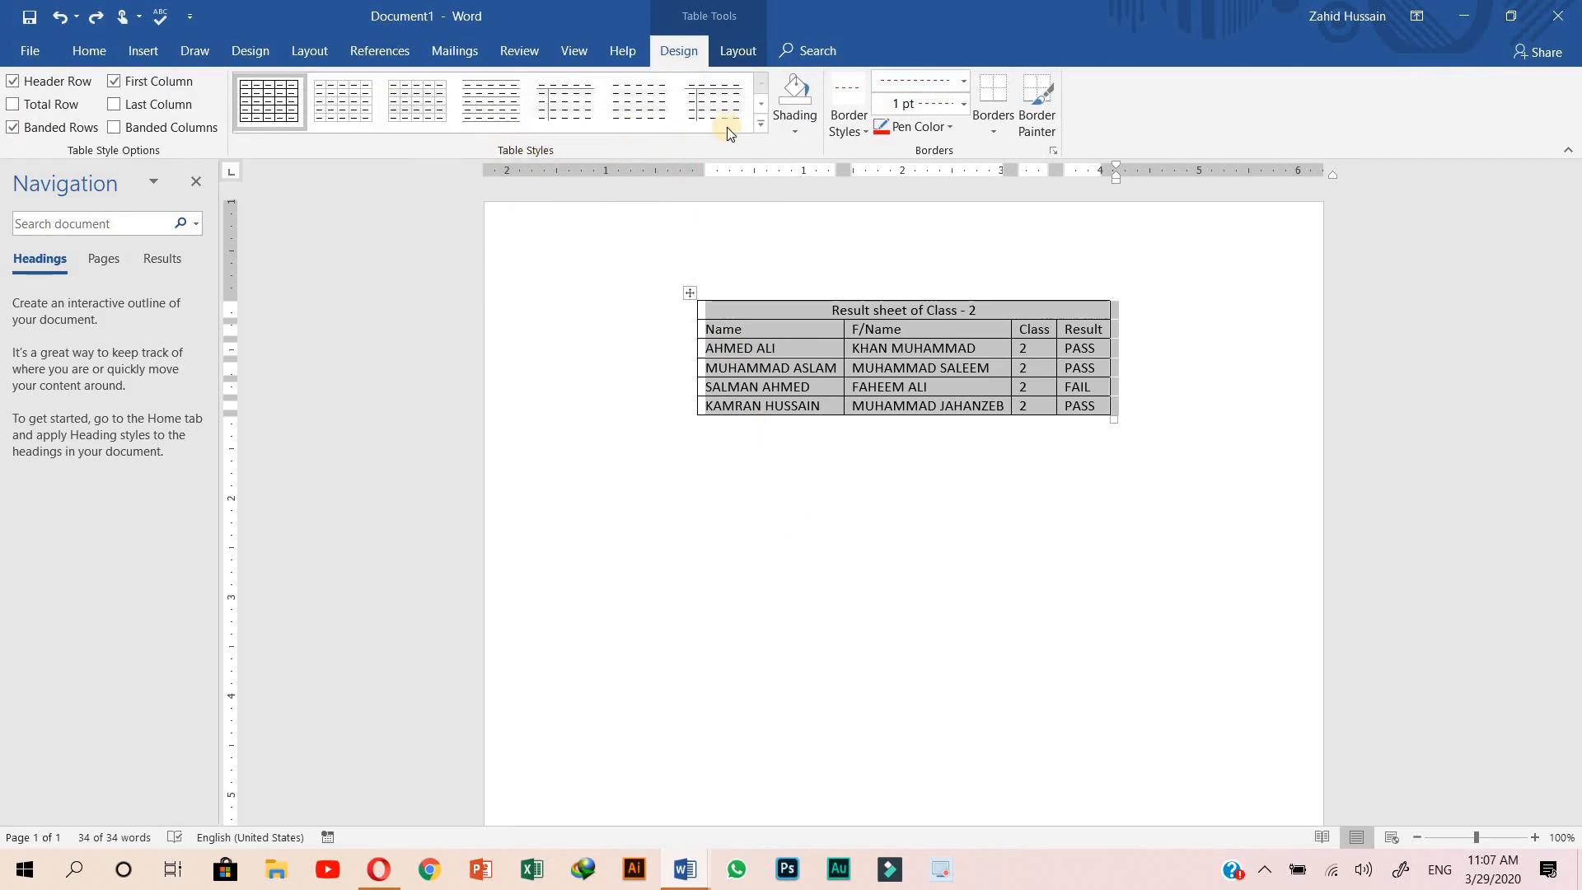
{"action": "left_click", "coordinate": [761, 125]}
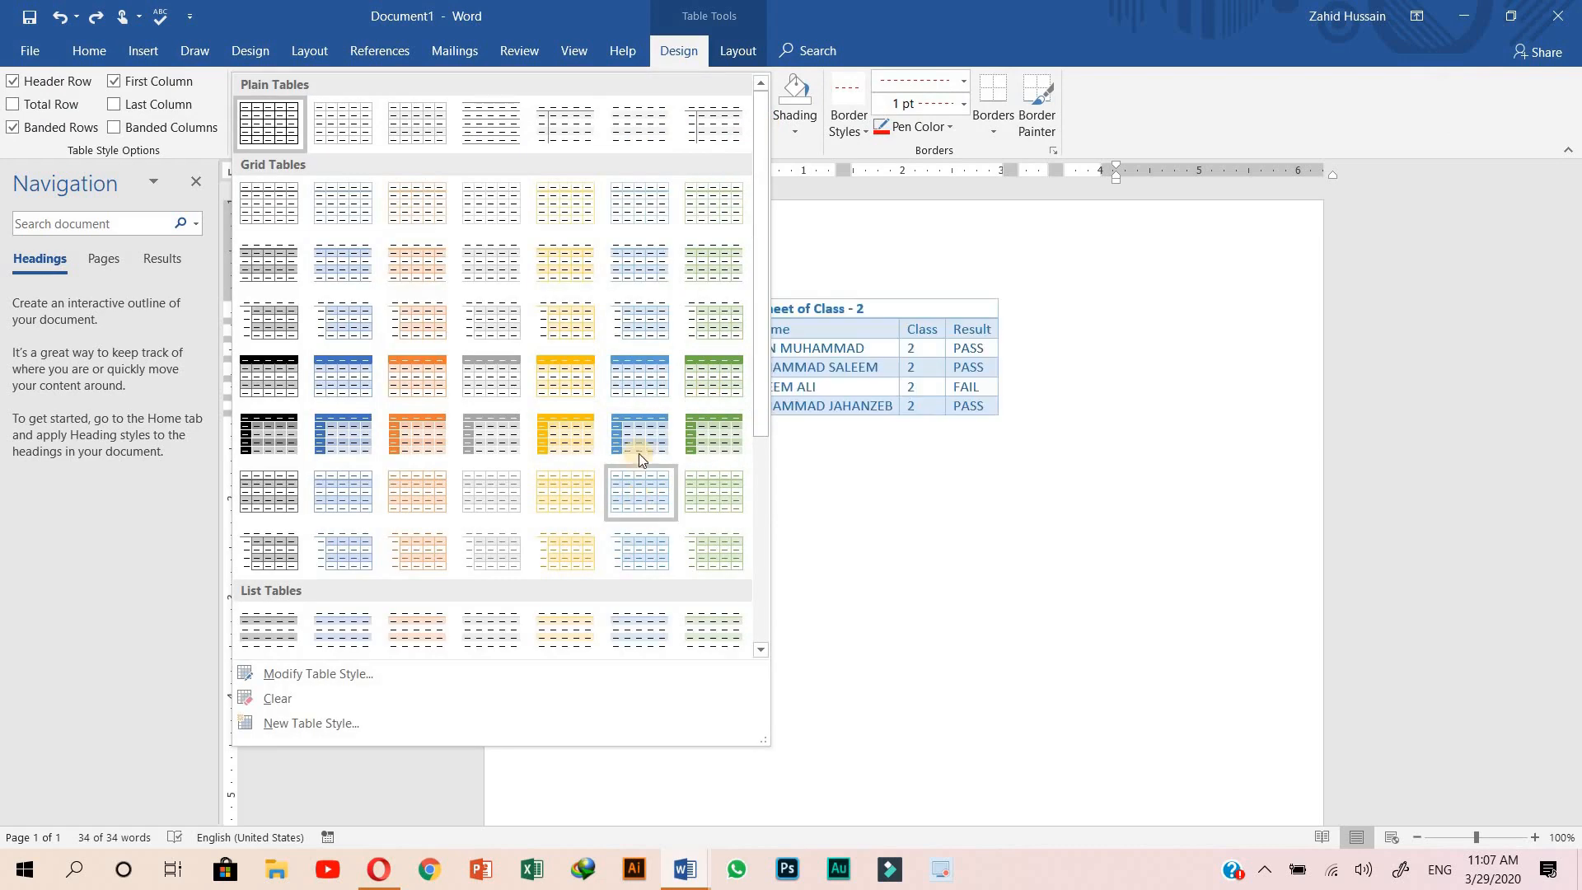
{"action": "left_click", "coordinate": [345, 377]}
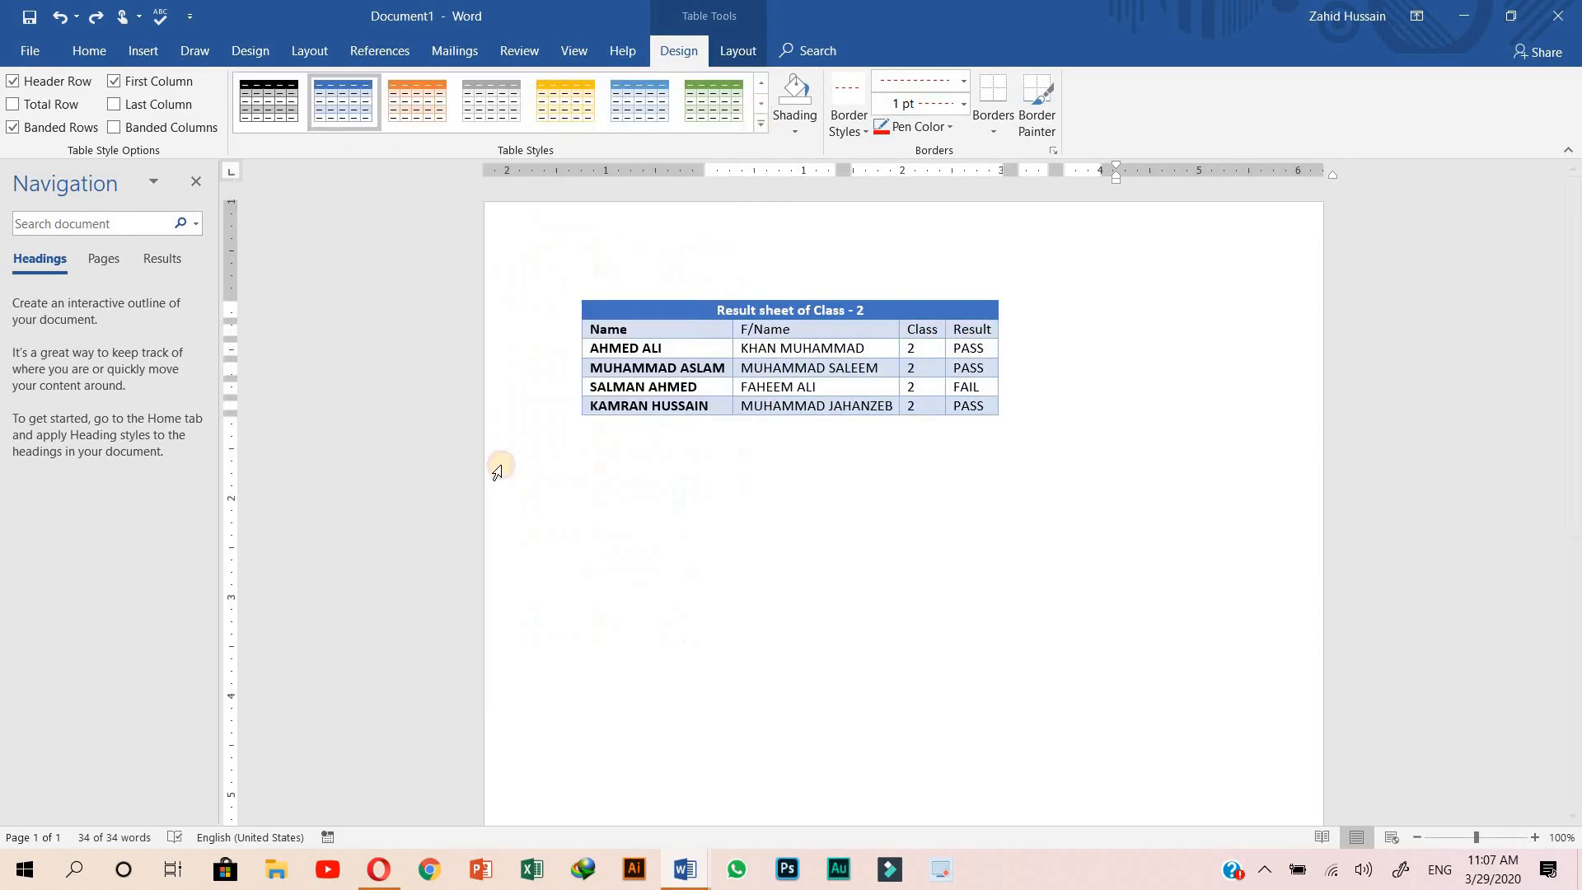
{"action": "left_click", "coordinate": [775, 523]}
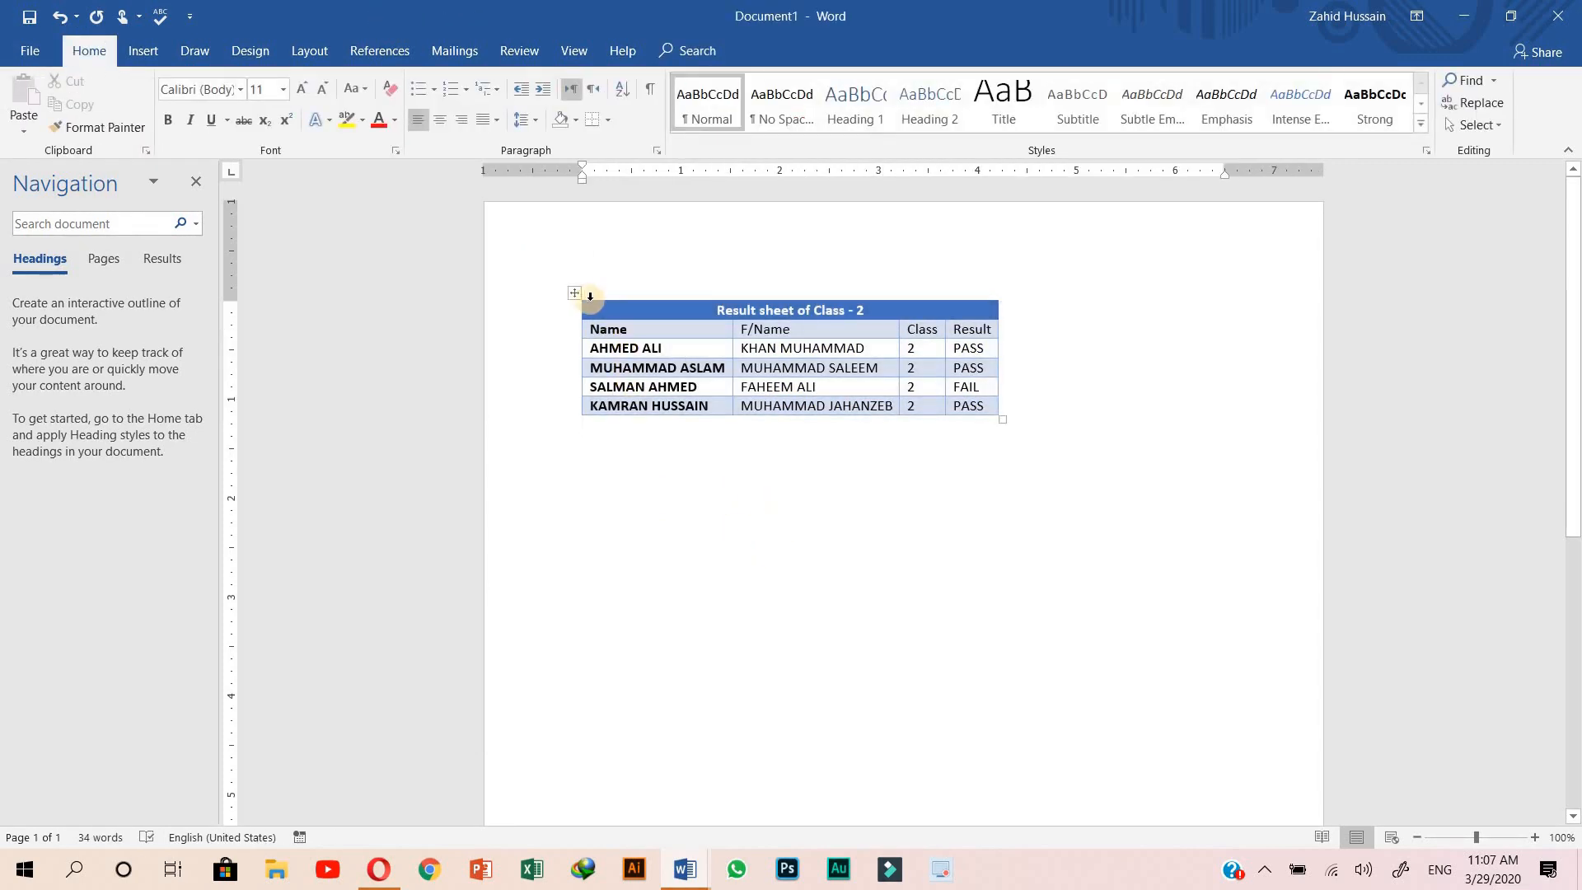
Step: Centre the blue-styled result table horizontally on the page again
{"action": "left_click", "coordinate": [574, 292]}
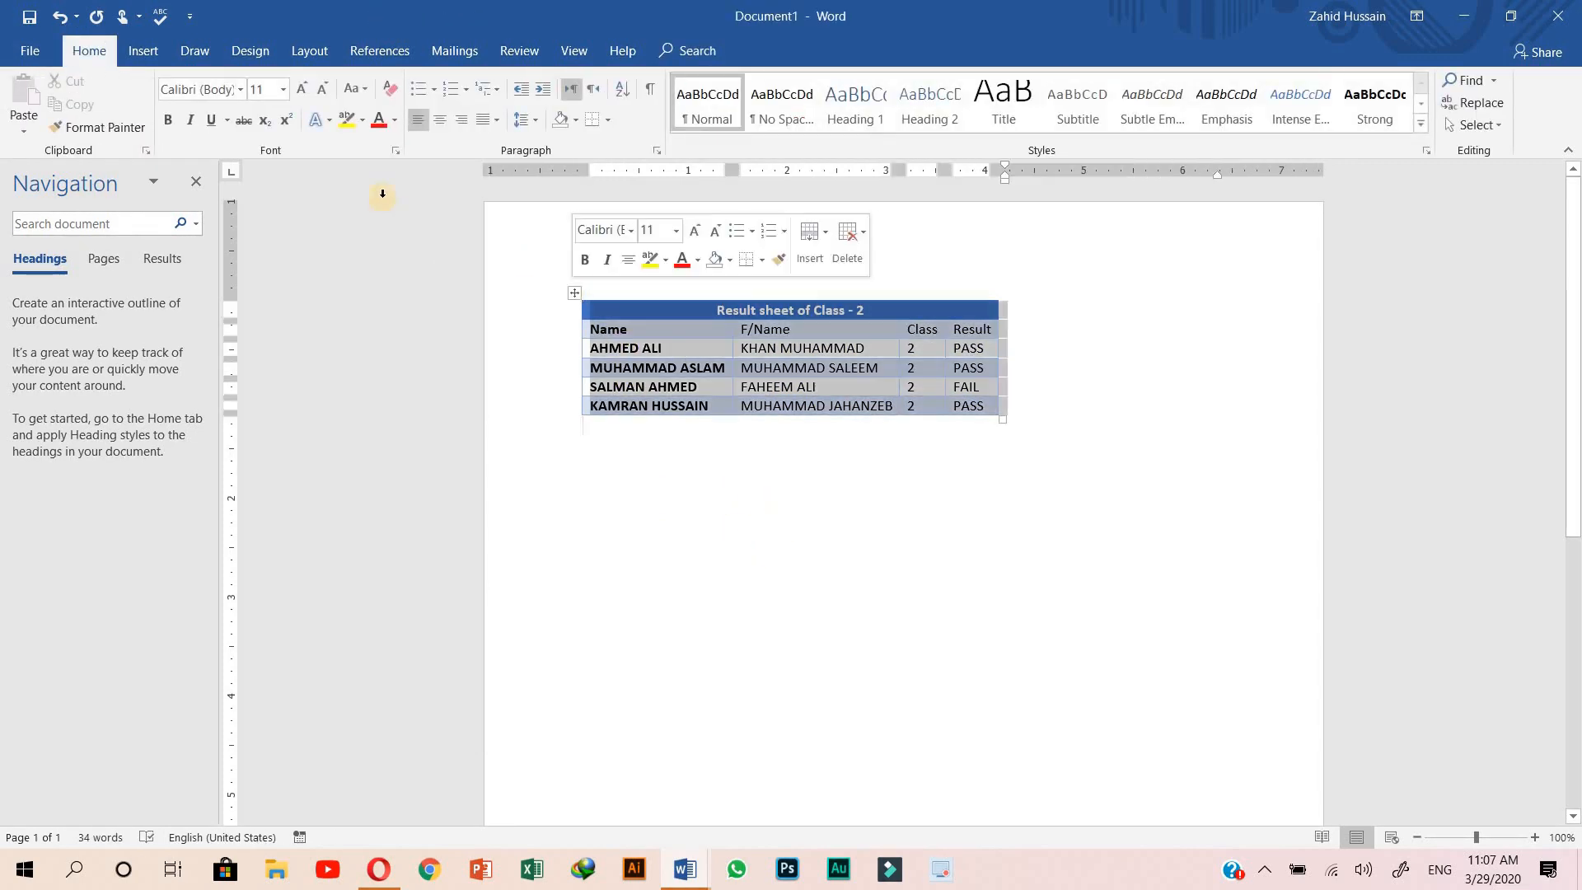
{"action": "left_click", "coordinate": [82, 54]}
{"action": "left_click", "coordinate": [440, 122]}
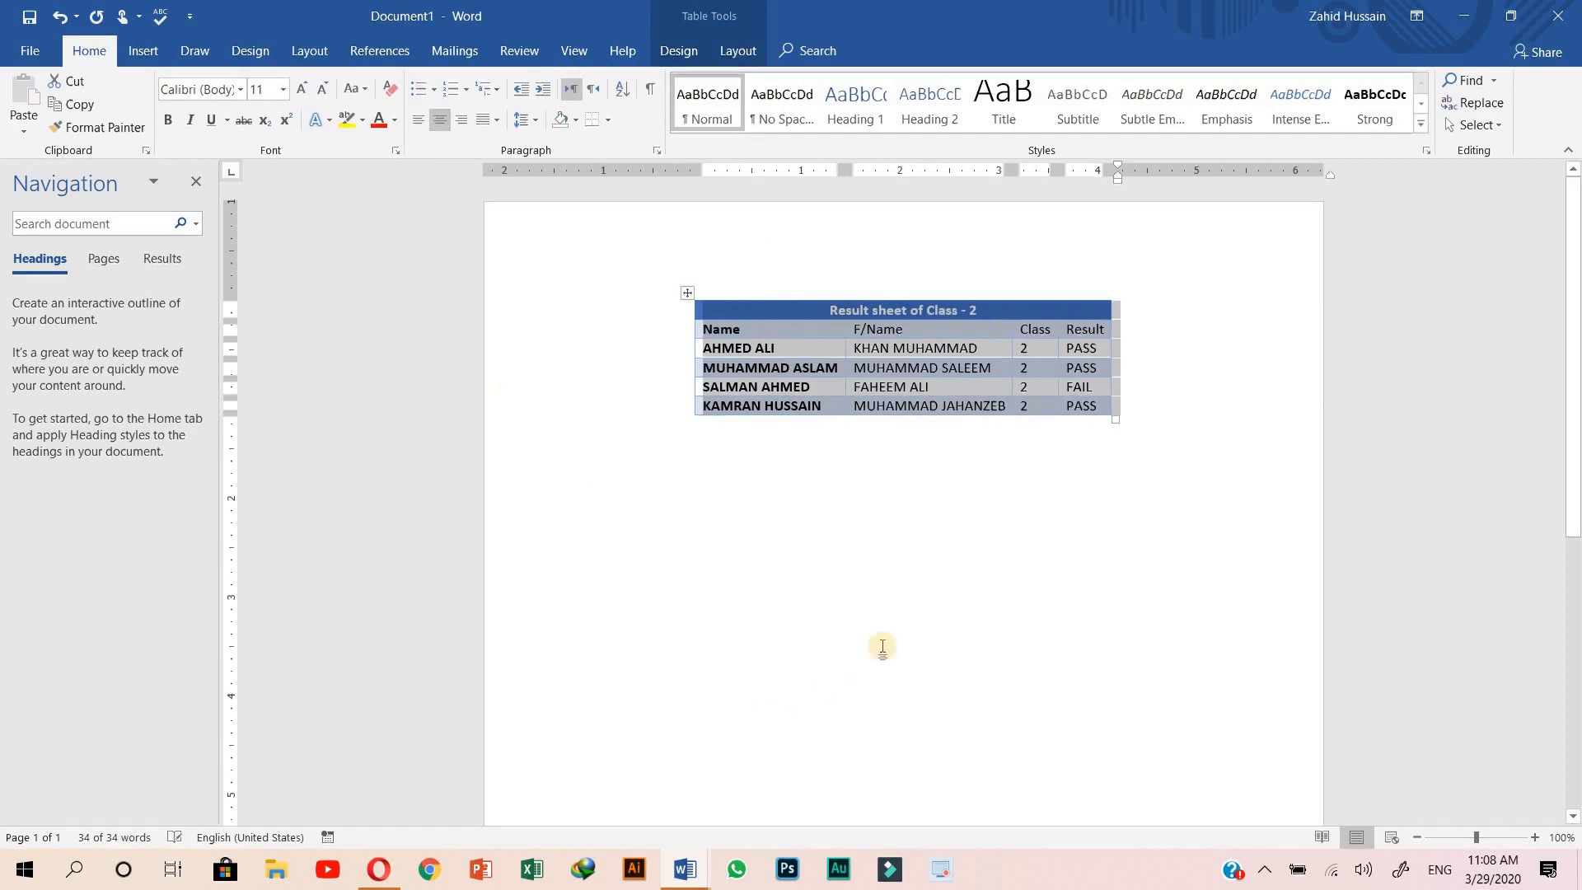
{"action": "left_click", "coordinate": [931, 732]}
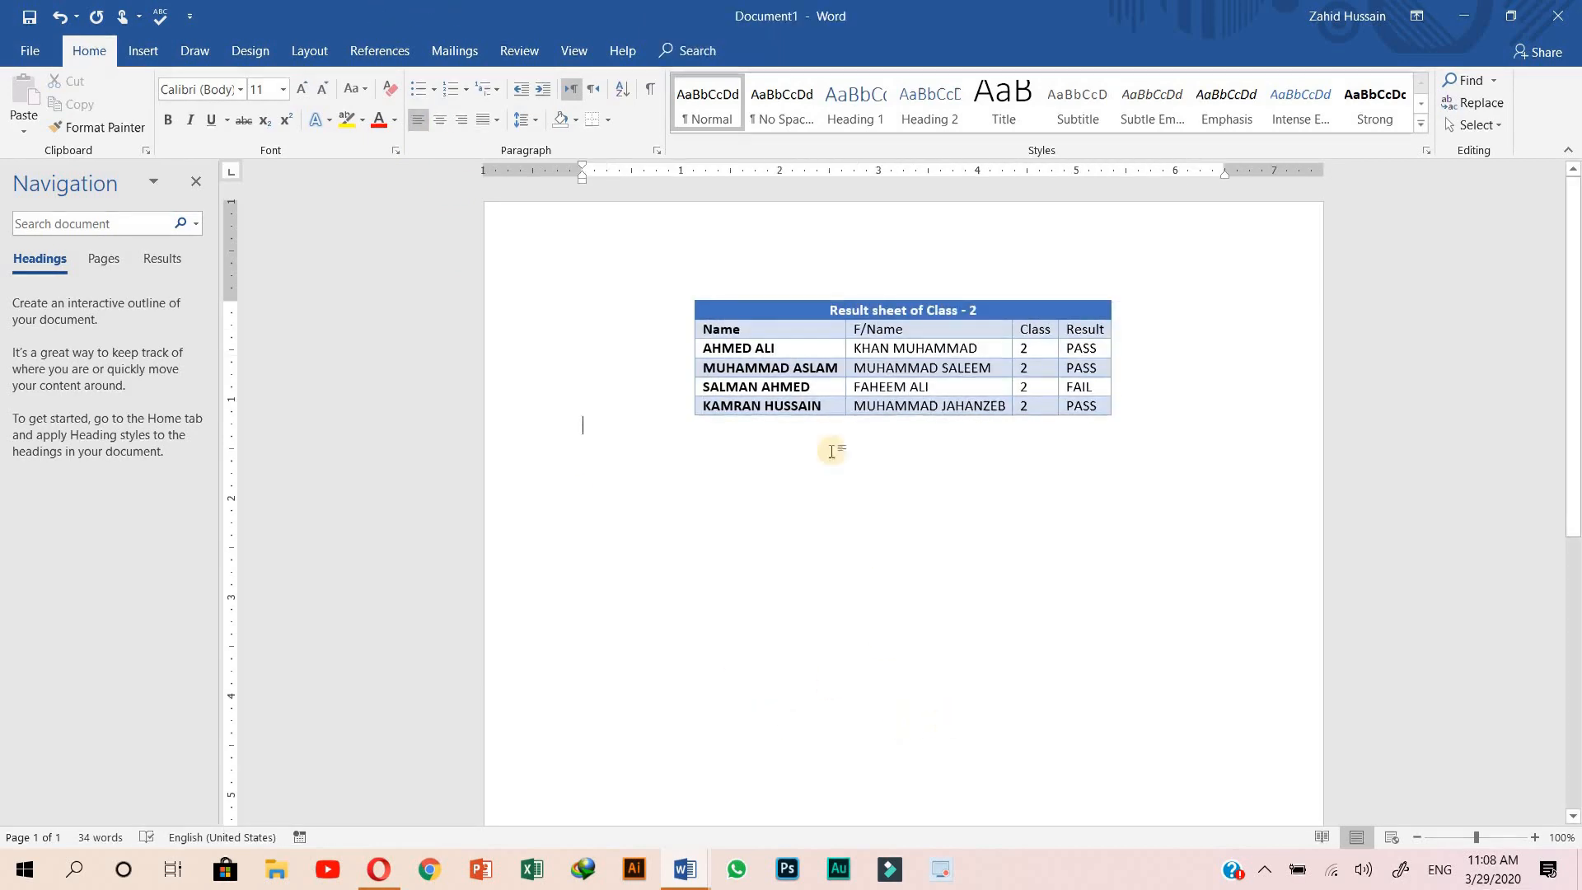
Step: Rotate the text direction of the "Name" heading cell through its vertical orientations and back to horizontal
{"action": "left_click", "coordinate": [811, 332]}
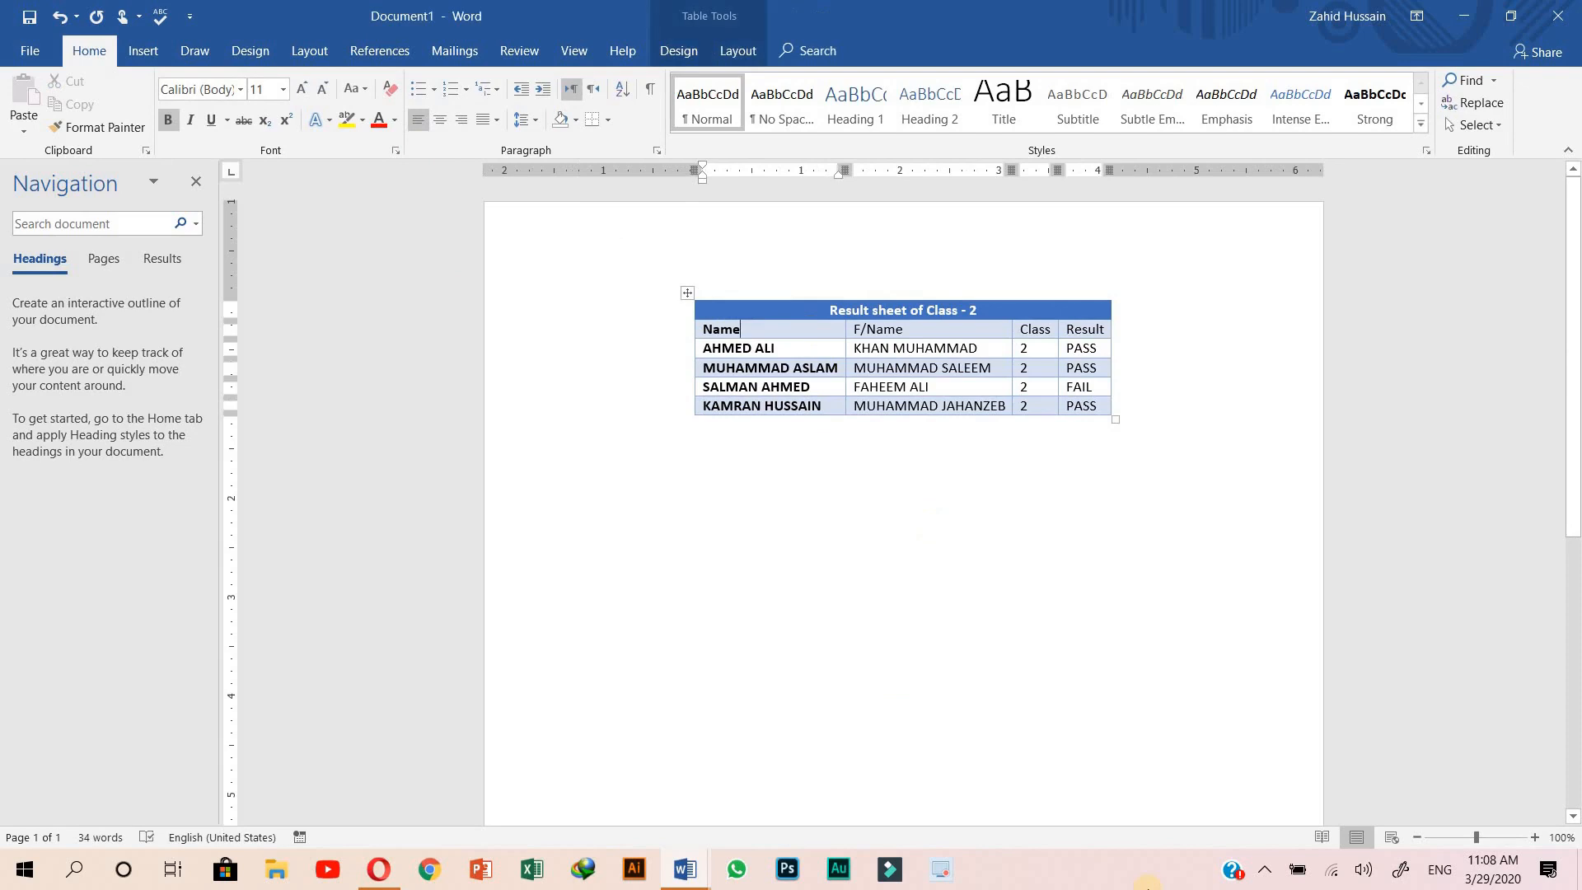
{"action": "left_click", "coordinate": [741, 51]}
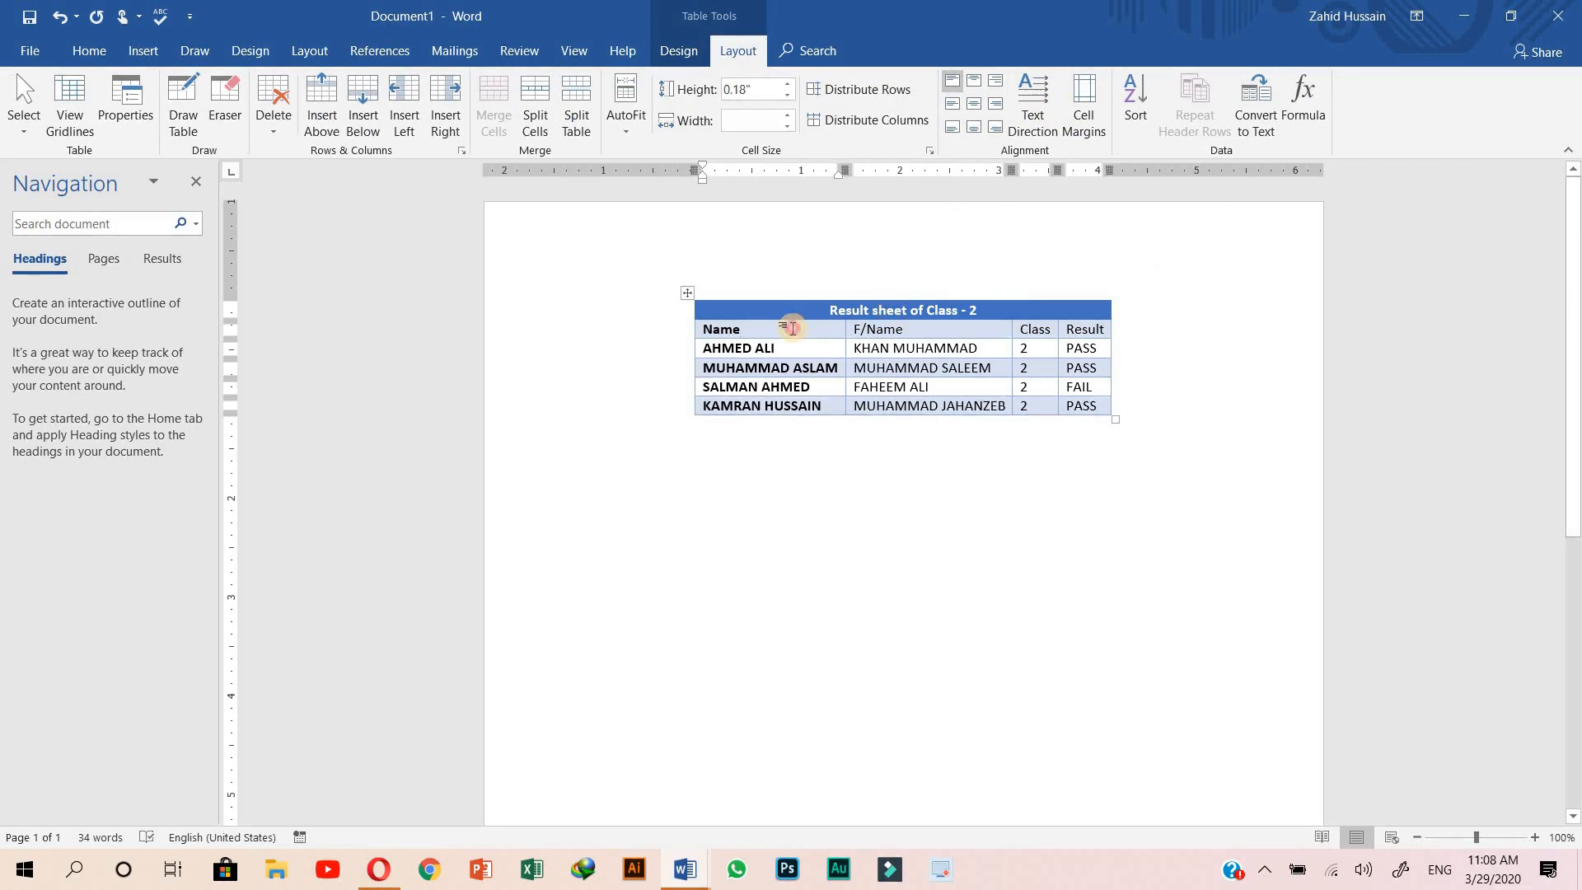
{"action": "left_click", "coordinate": [1035, 95]}
{"action": "left_click", "coordinate": [1035, 95]}
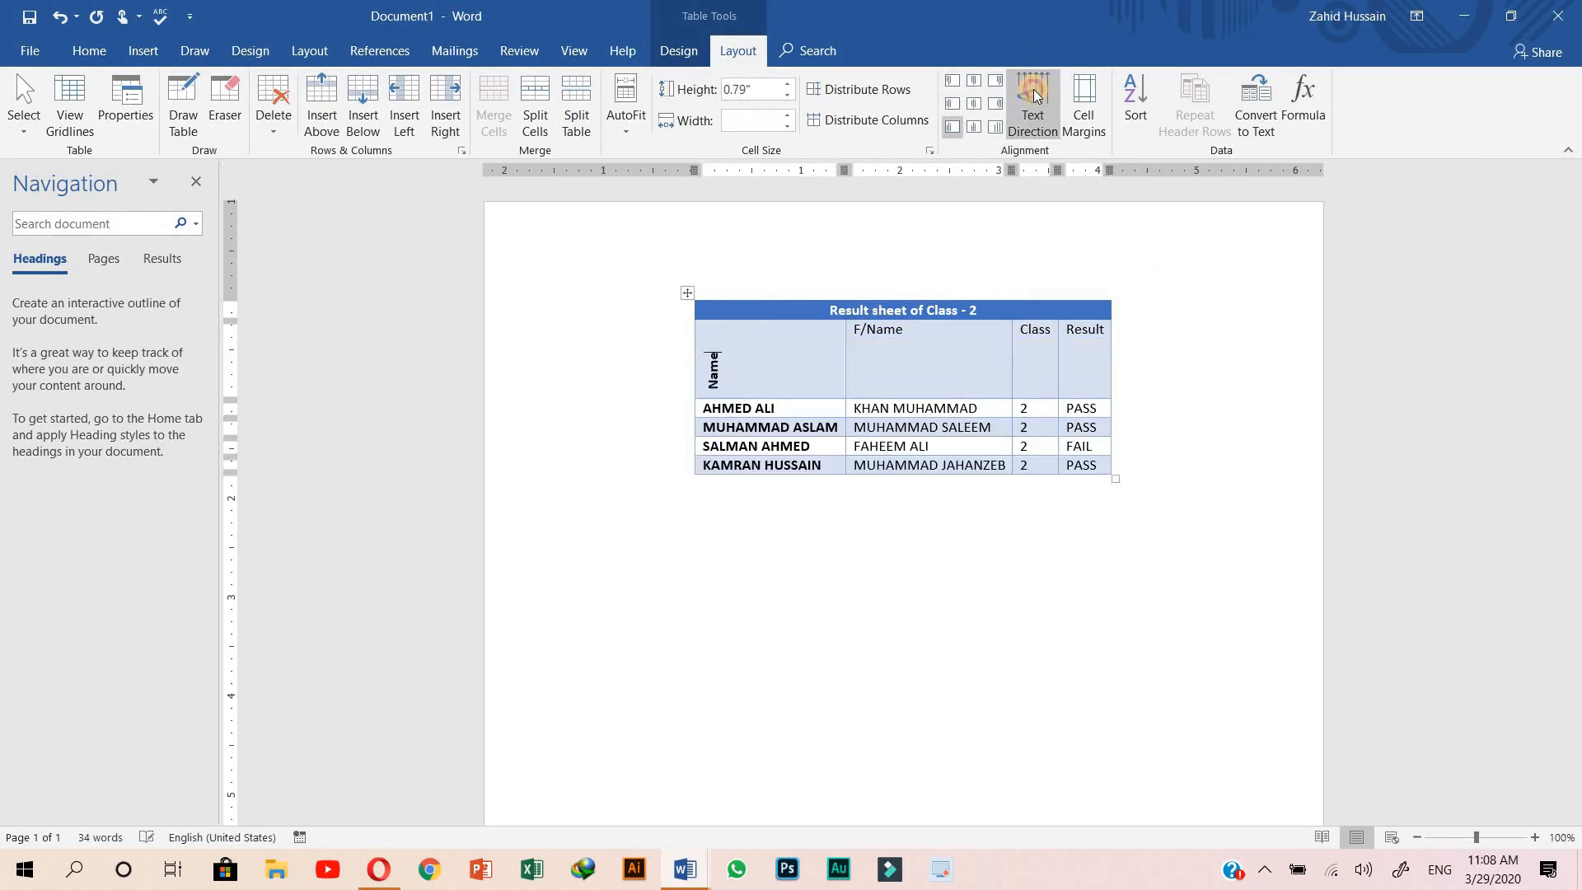
{"action": "left_click", "coordinate": [1035, 94]}
{"action": "left_click", "coordinate": [1035, 95]}
{"action": "left_click", "coordinate": [1035, 94]}
{"action": "left_click", "coordinate": [1035, 95]}
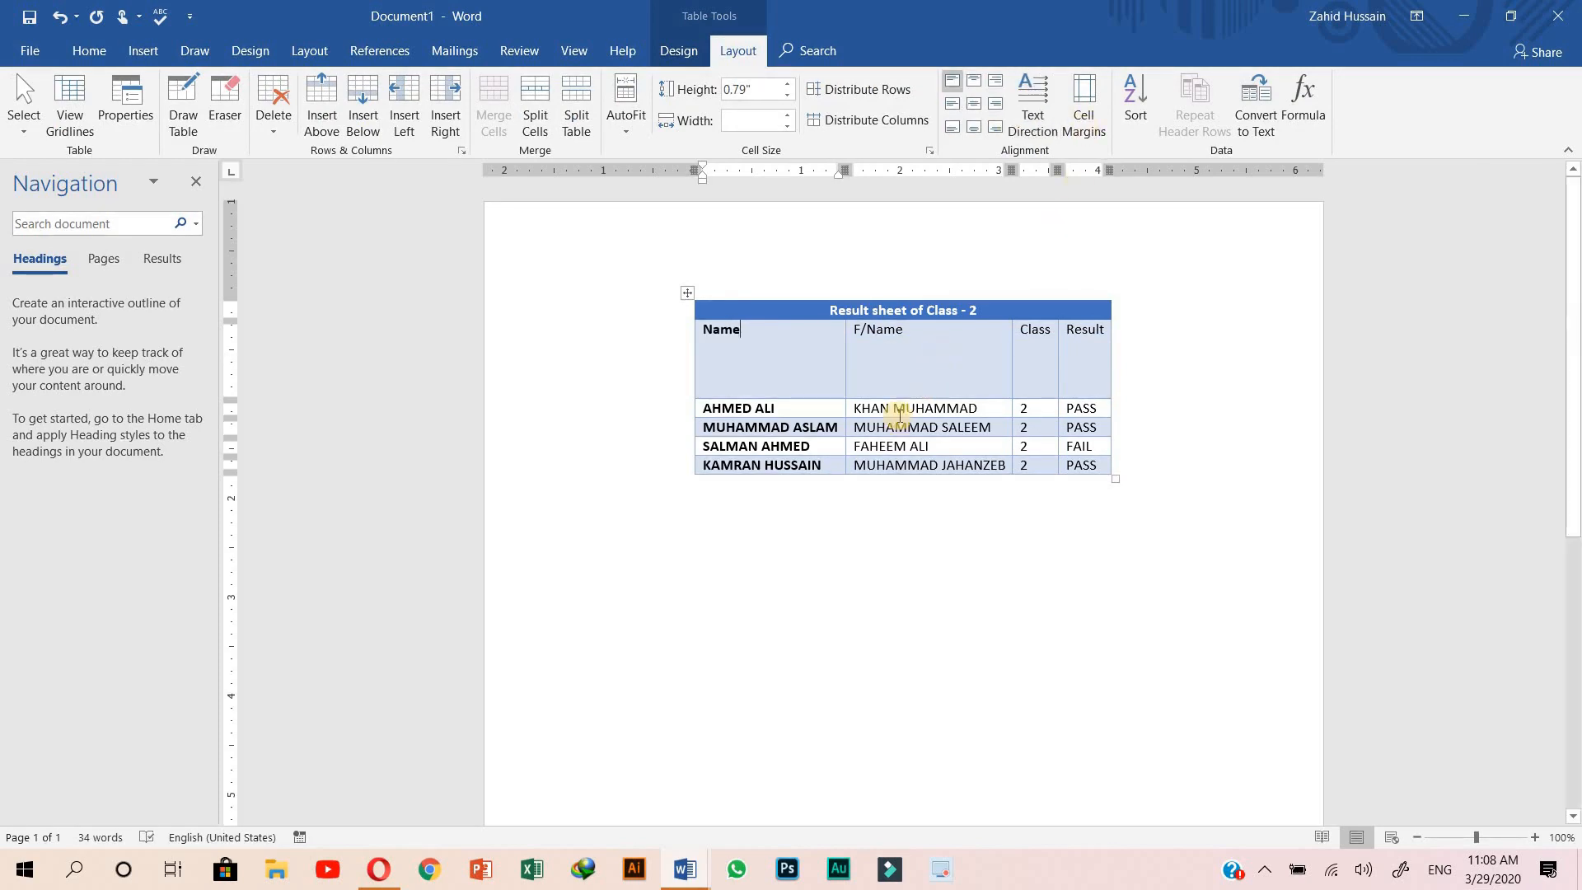
{"action": "left_click", "coordinate": [1035, 95]}
{"action": "left_click", "coordinate": [1035, 95]}
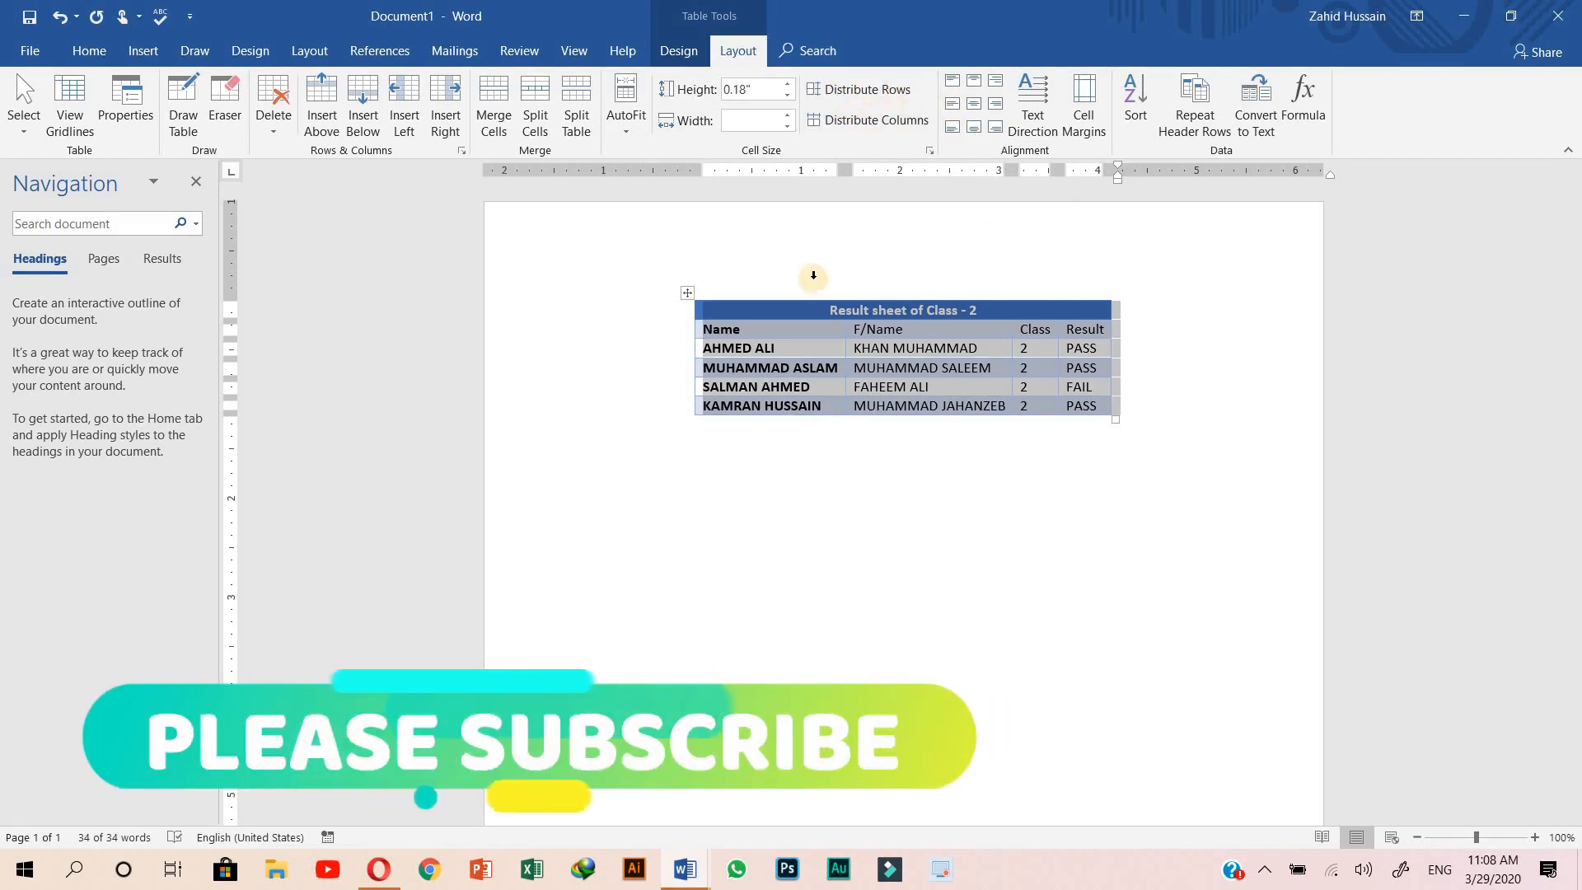
Step: Stretch the table's last row to about 0.9" high and distribute all the table's rows evenly
{"action": "left_click", "coordinate": [874, 410]}
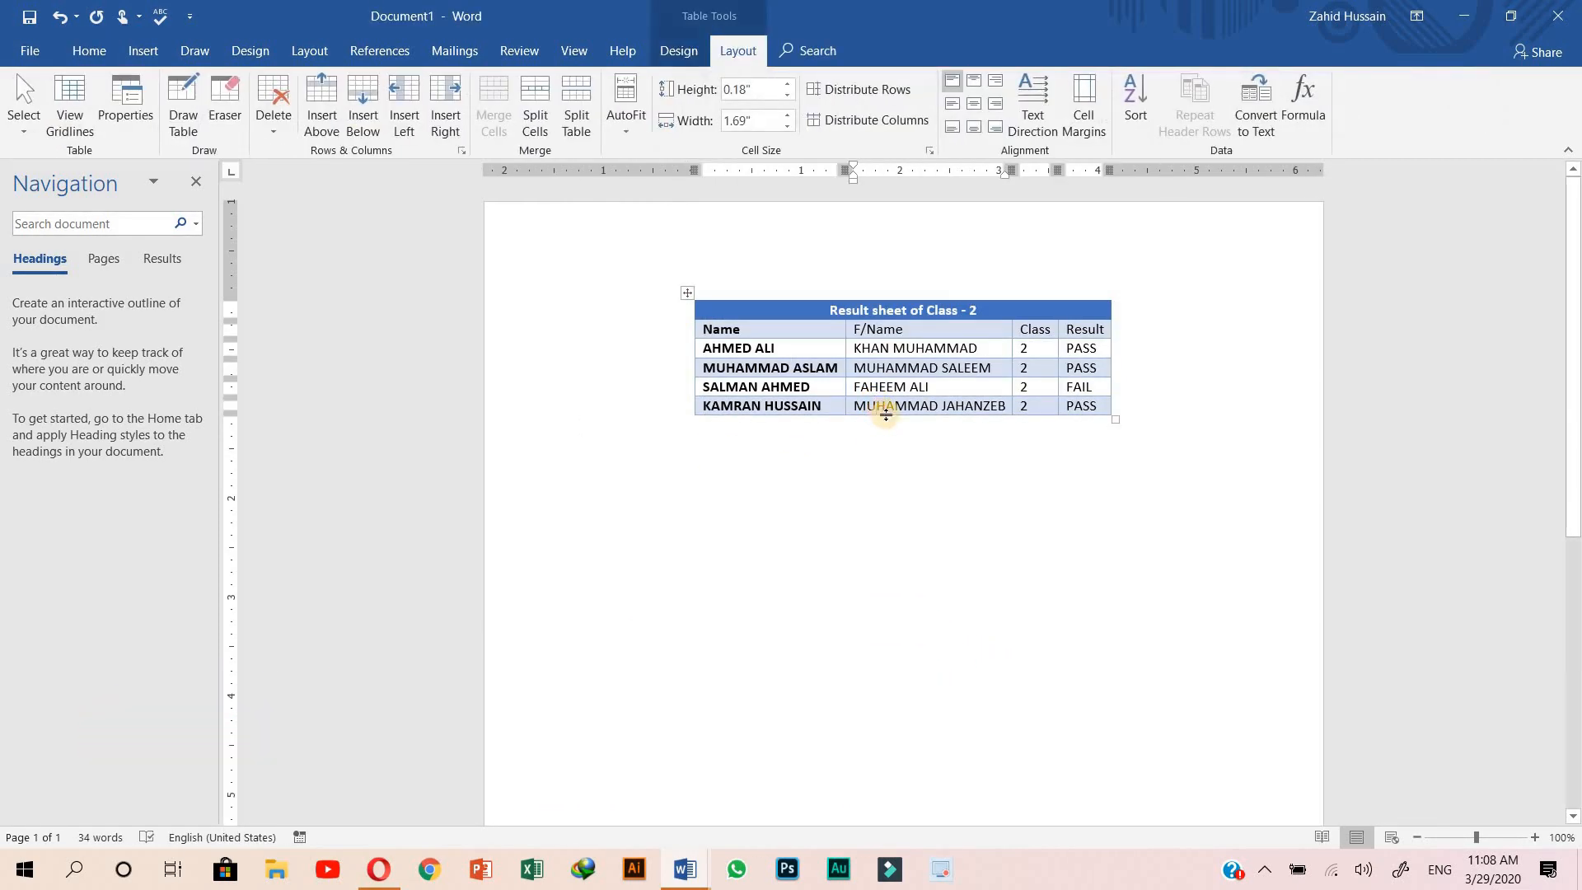
{"action": "left_click_drag", "start_coordinate": [883, 415], "coordinate": [892, 485]}
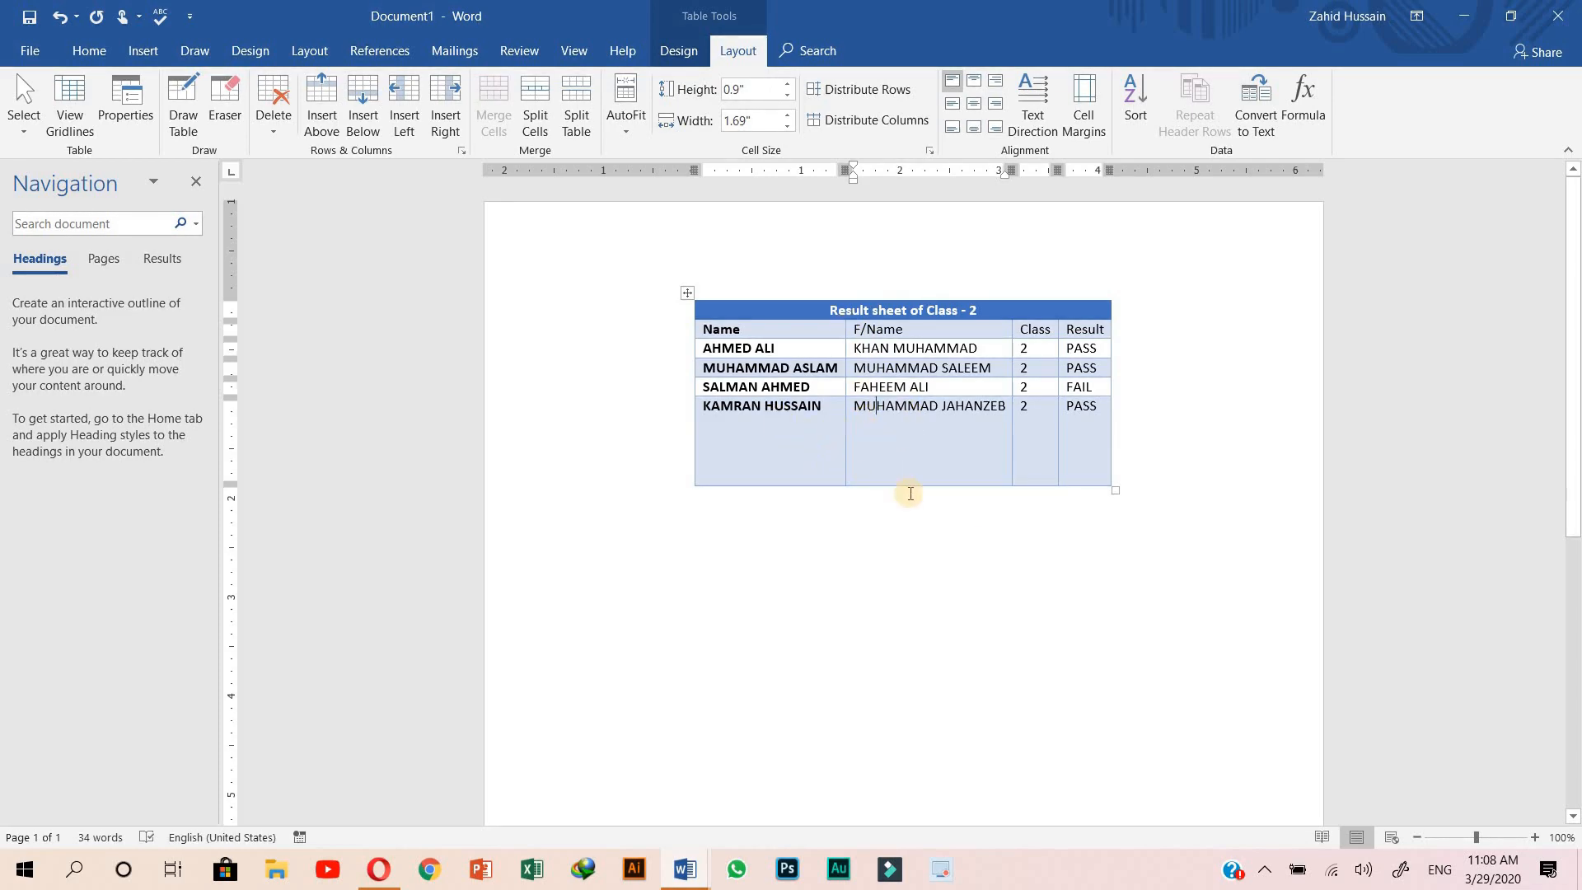
{"action": "key", "text": "ctrl+a"}
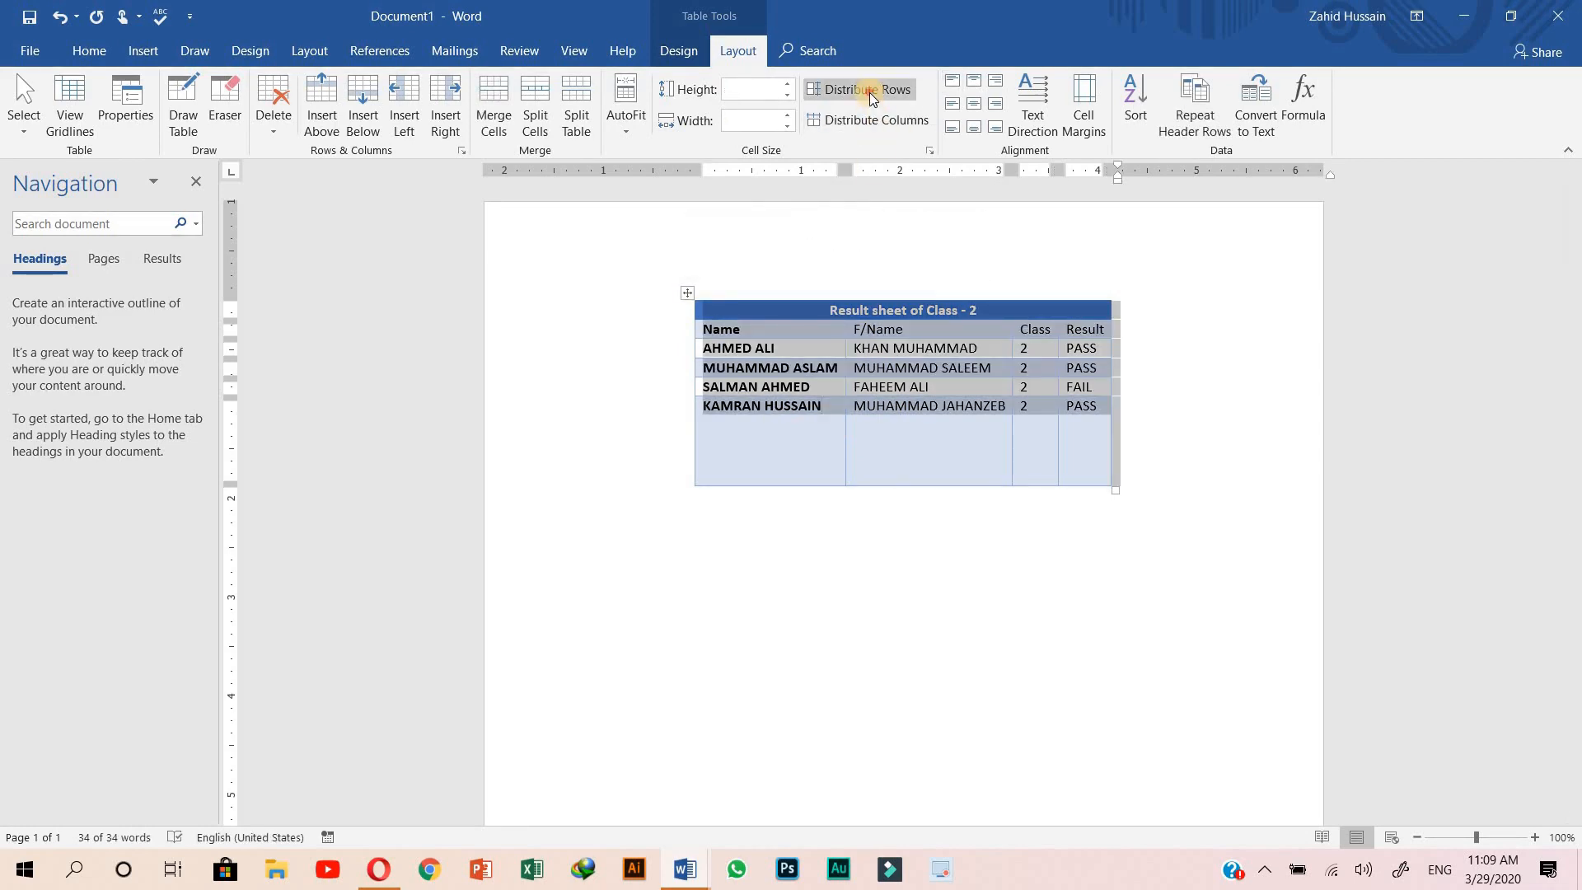
{"action": "left_click", "coordinate": [869, 92]}
{"action": "left_click", "coordinate": [838, 499]}
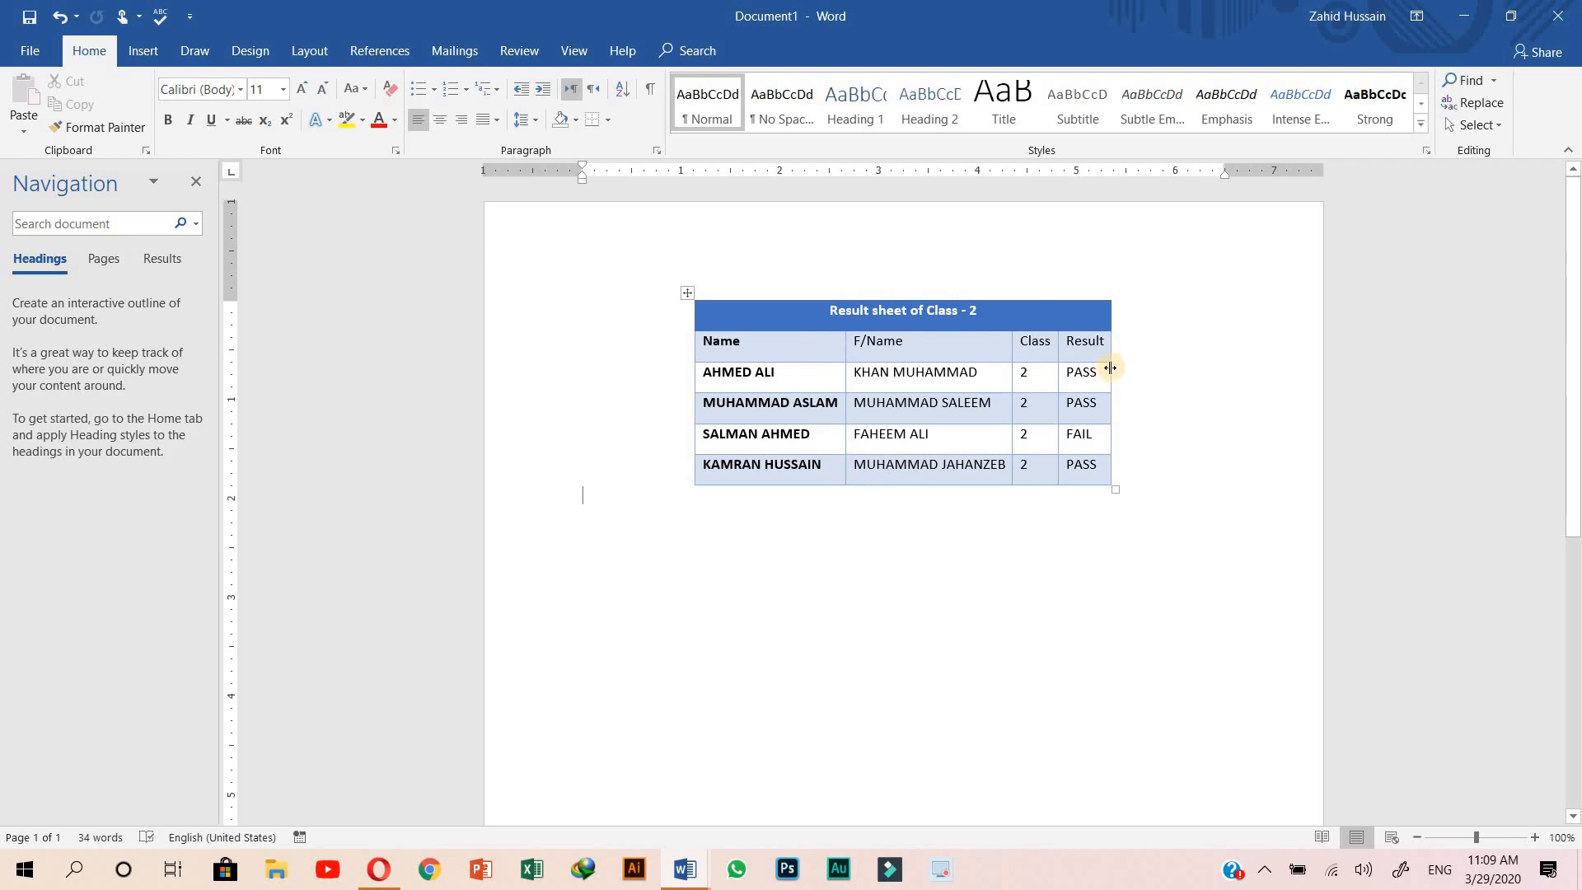
Step: Widen the table's Result column by about 0.5" and distribute all the columns evenly
{"action": "left_click_drag", "start_coordinate": [1111, 368], "coordinate": [1158, 372]}
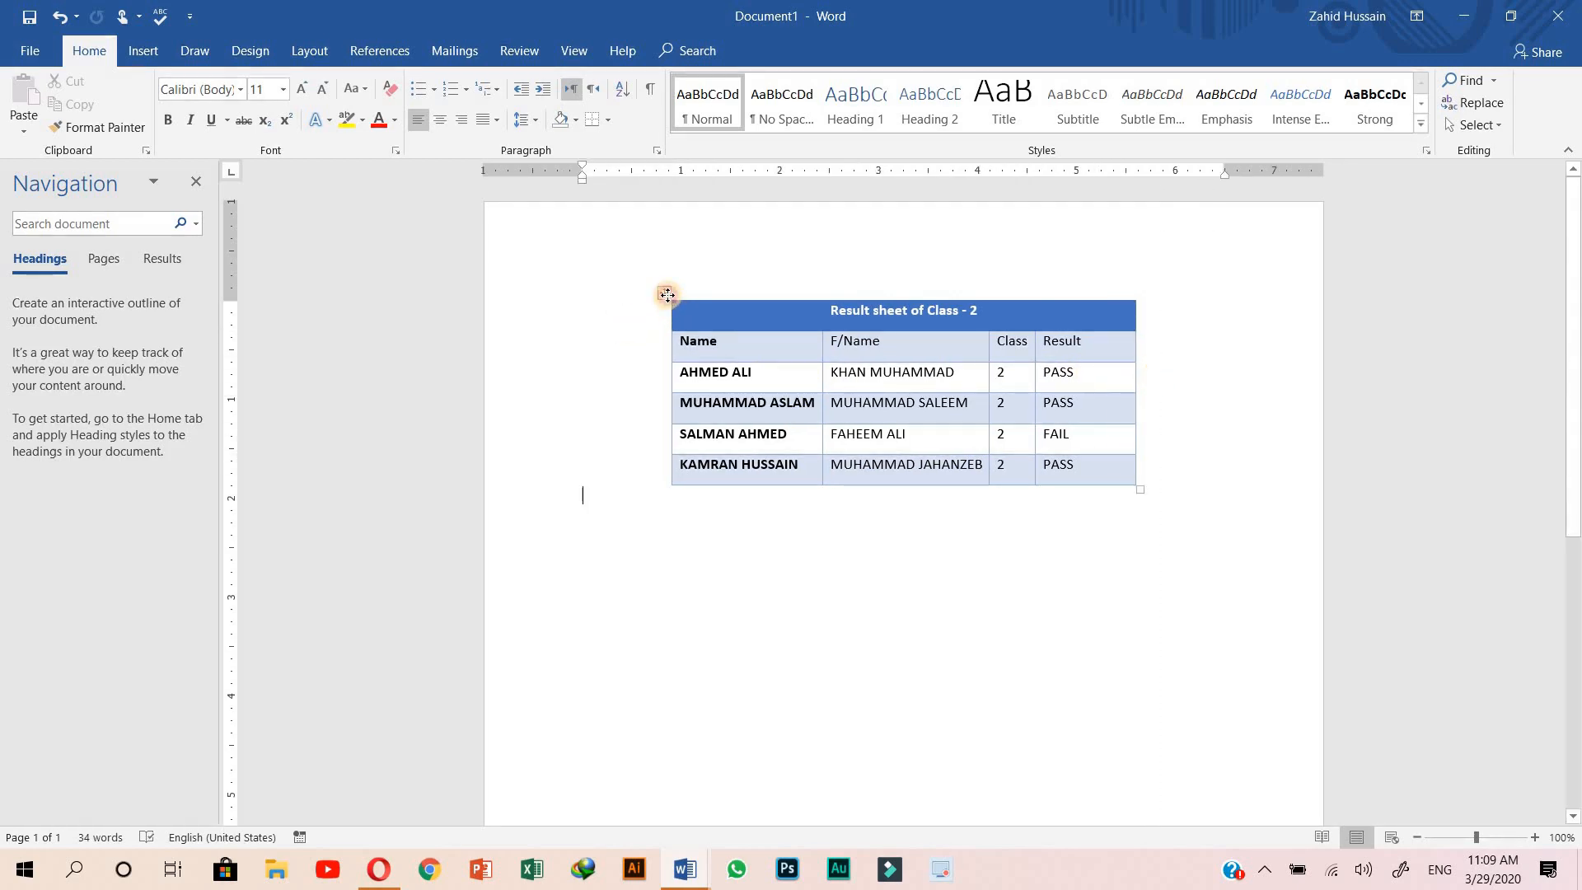
{"action": "left_click", "coordinate": [667, 294]}
{"action": "left_click", "coordinate": [723, 50]}
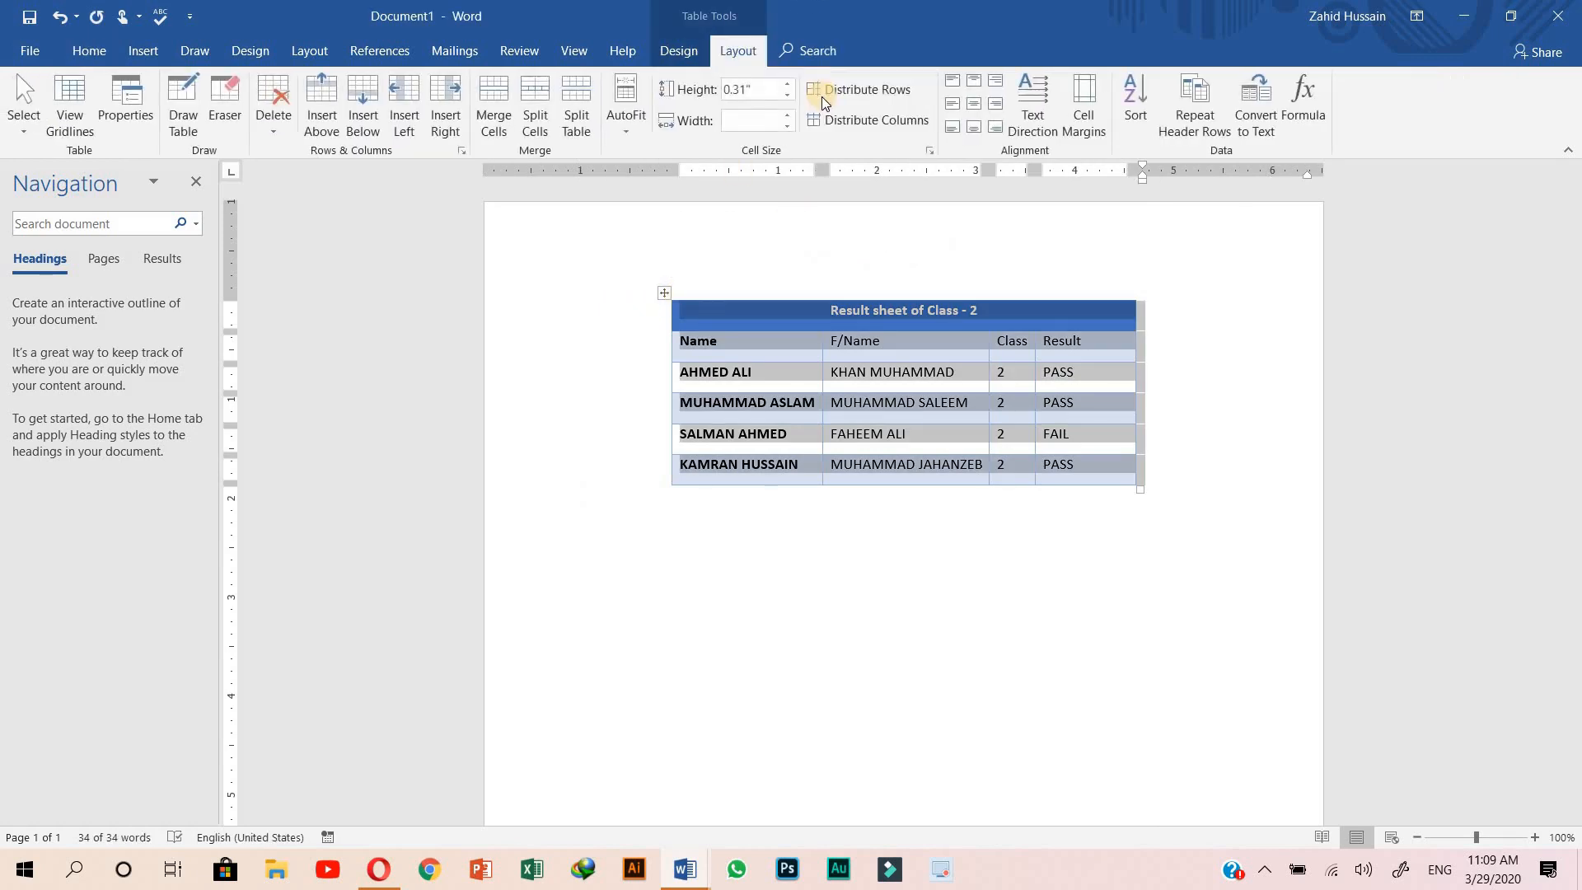
{"action": "left_click", "coordinate": [836, 122]}
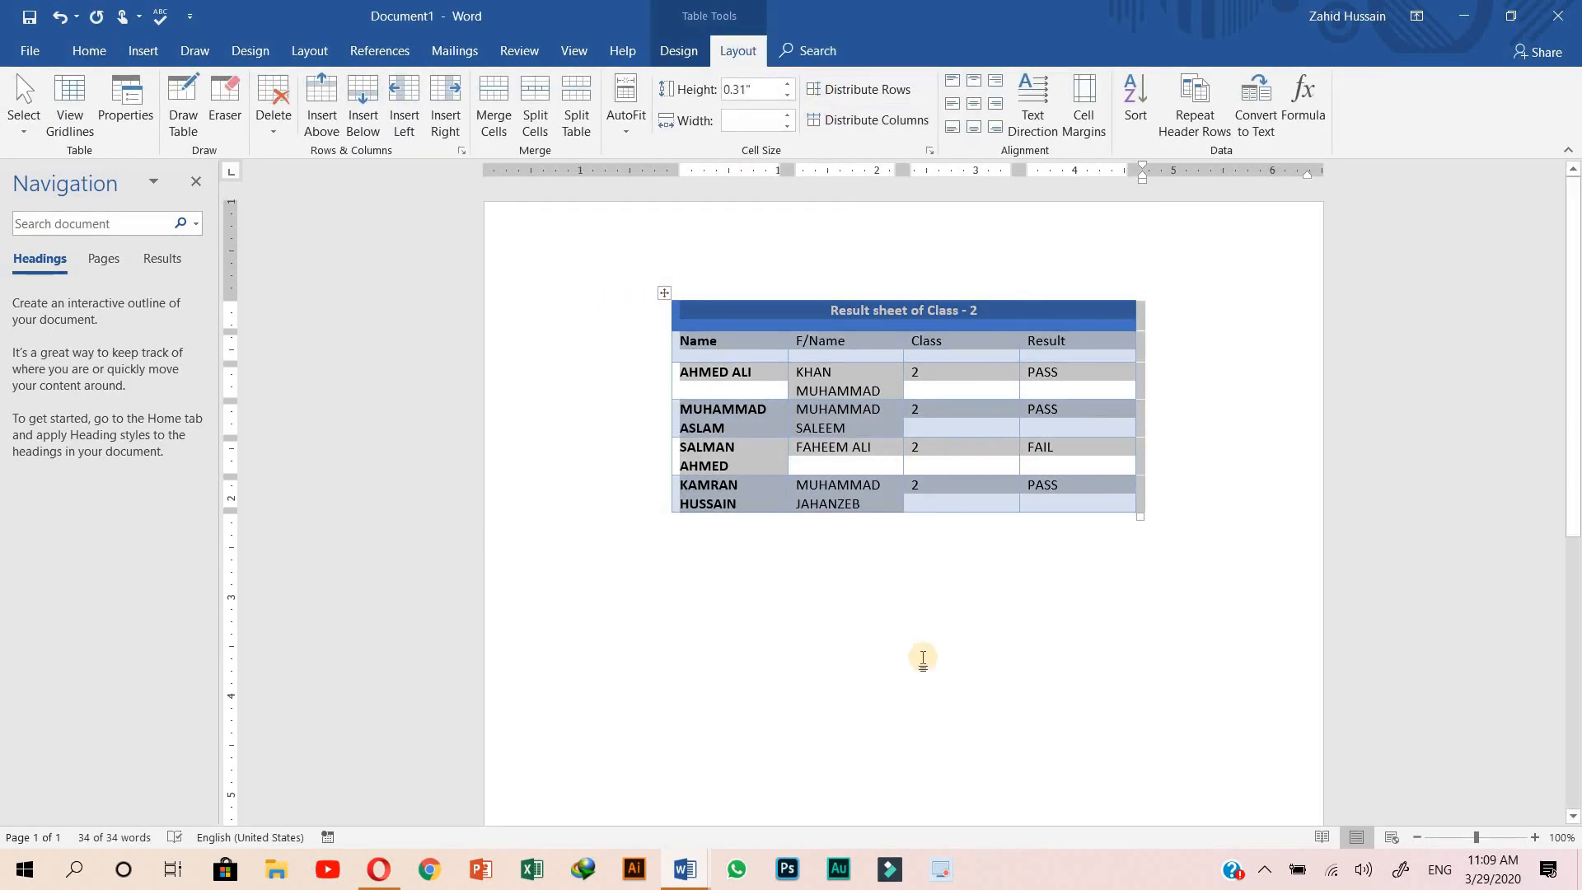
{"action": "left_click", "coordinate": [898, 655]}
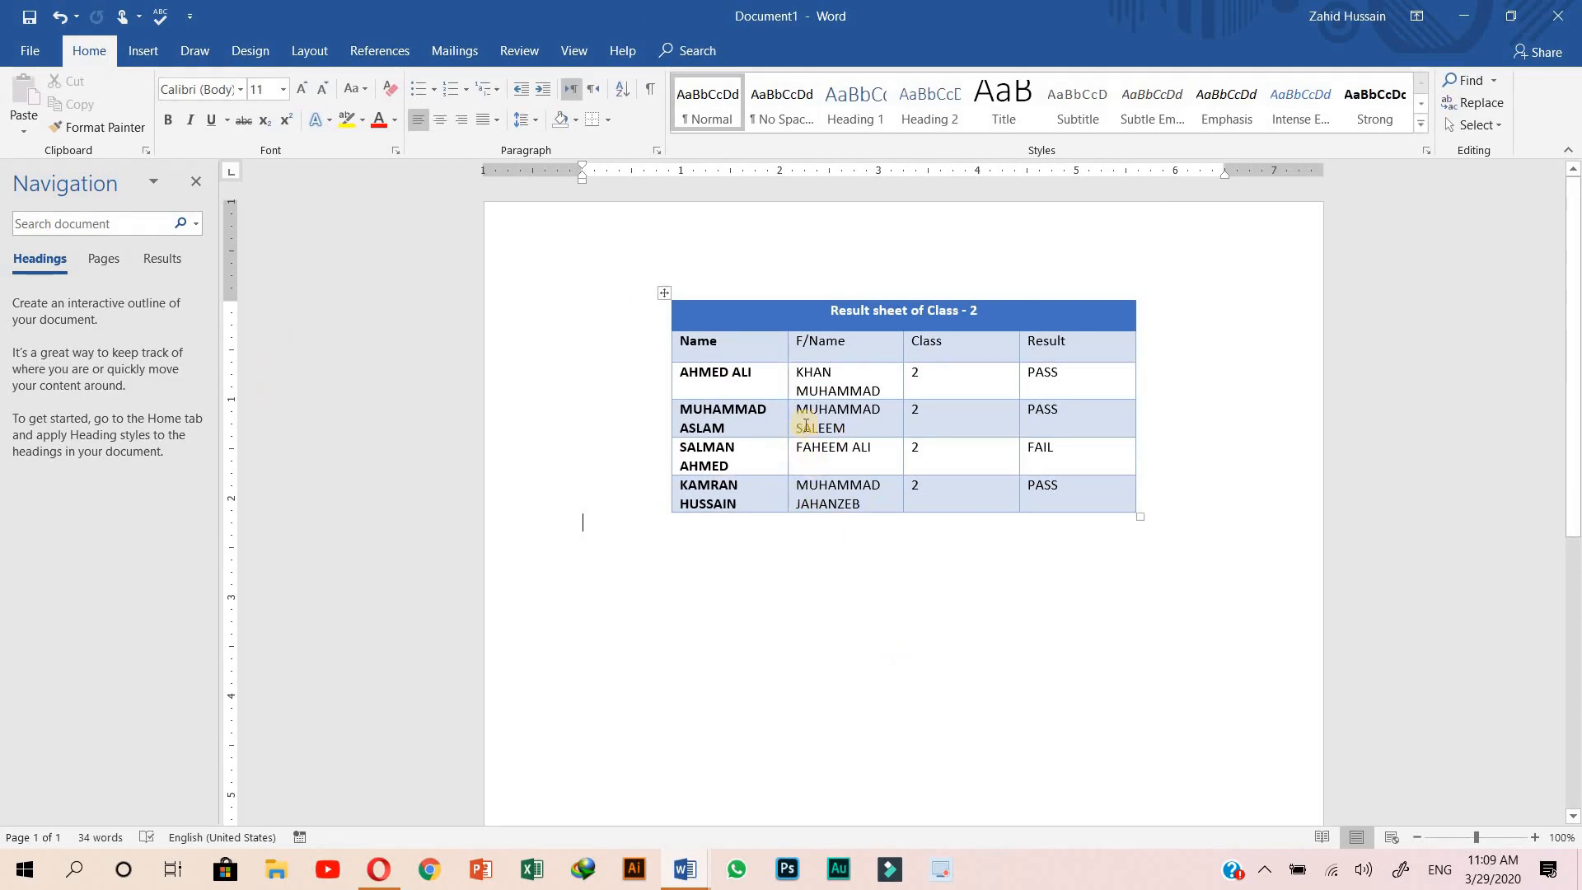
Step: Undo the even column distribution and shift the border between the Class and Result columns slightly
{"action": "key", "text": "ctrl+z"}
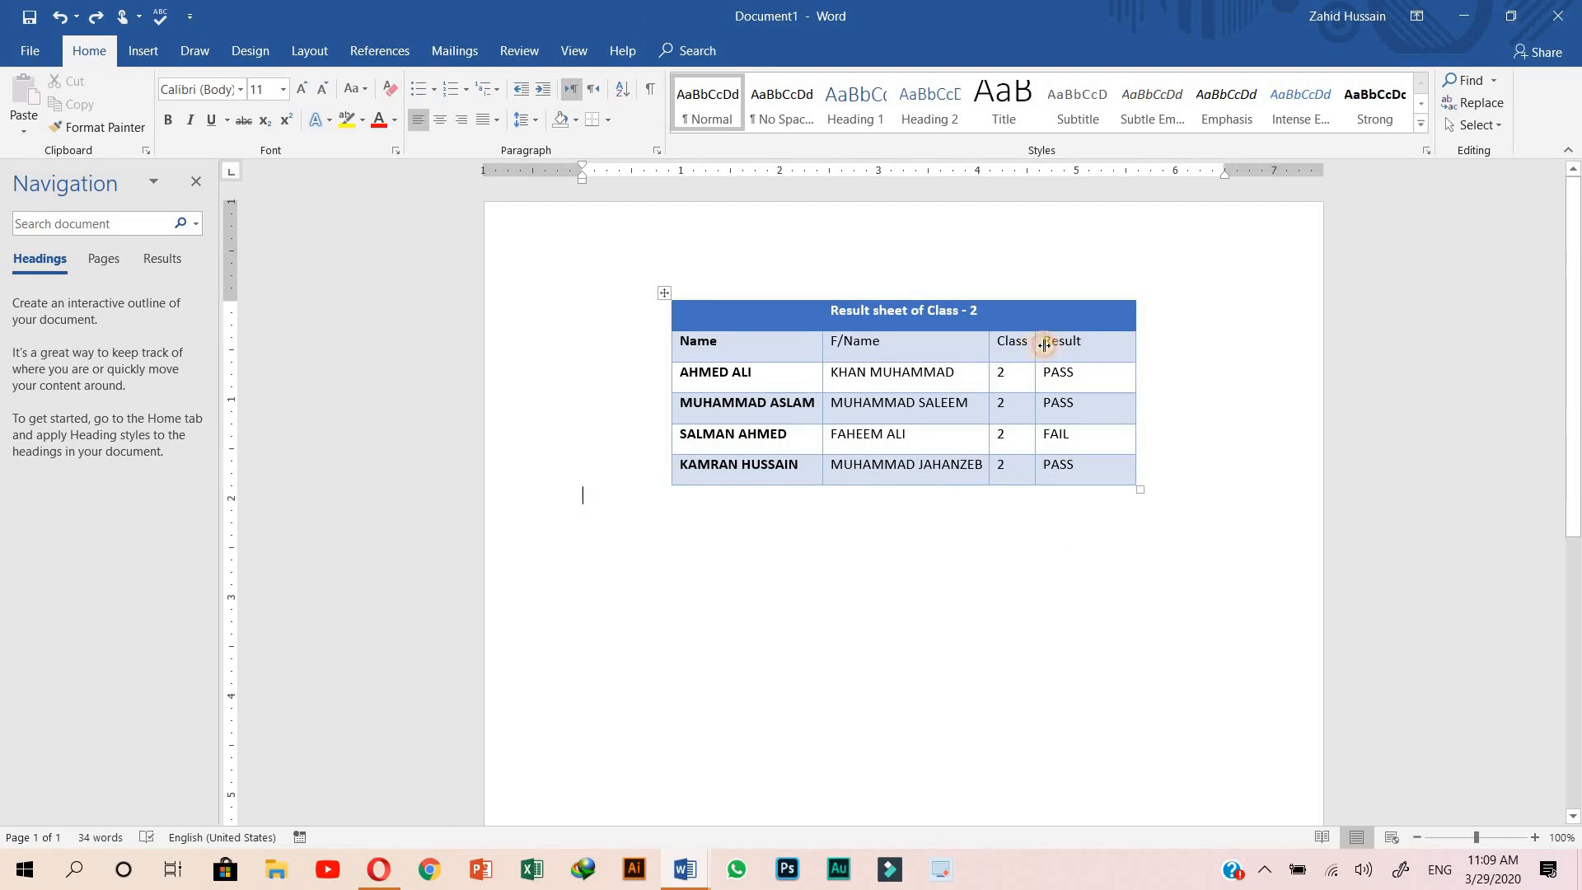
{"action": "left_click_drag", "start_coordinate": [1035, 344], "coordinate": [988, 371]}
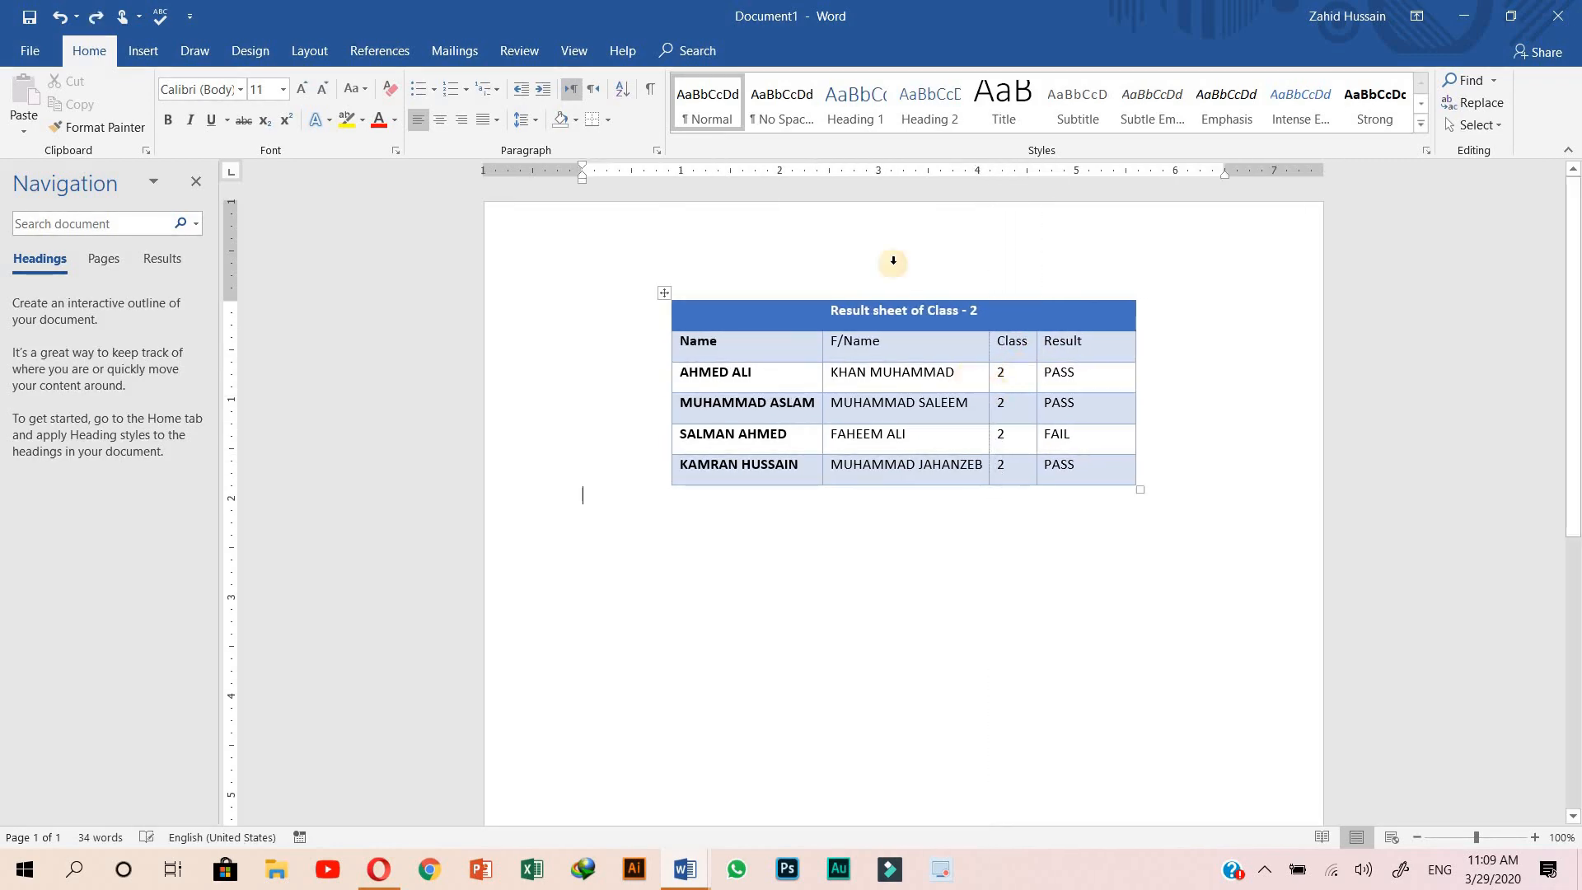
{"action": "left_click", "coordinate": [863, 404]}
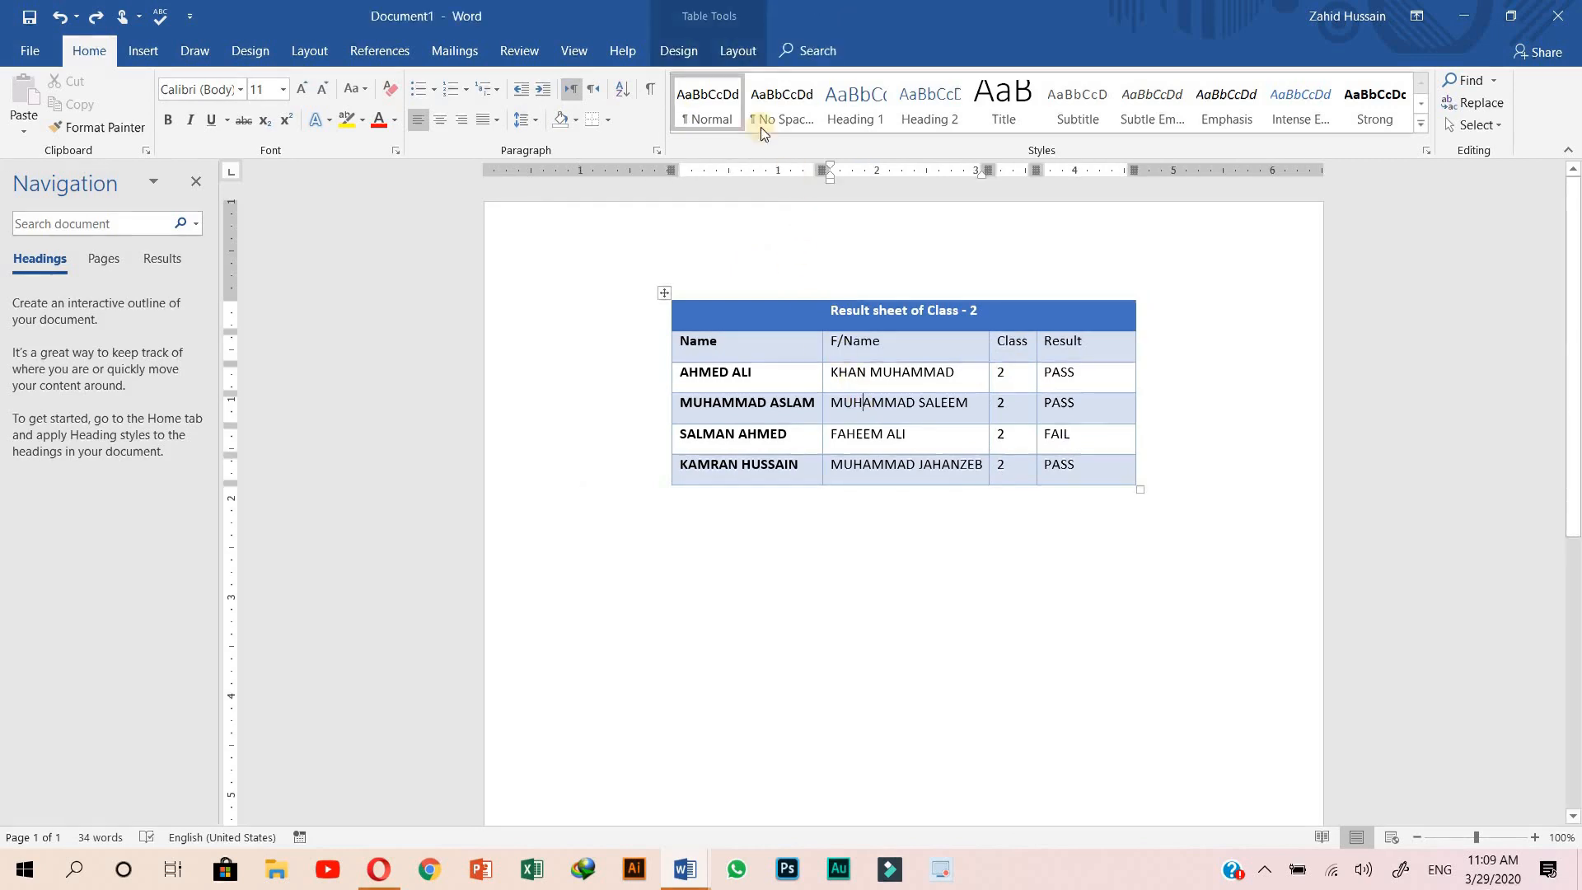
{"action": "left_click", "coordinate": [726, 52]}
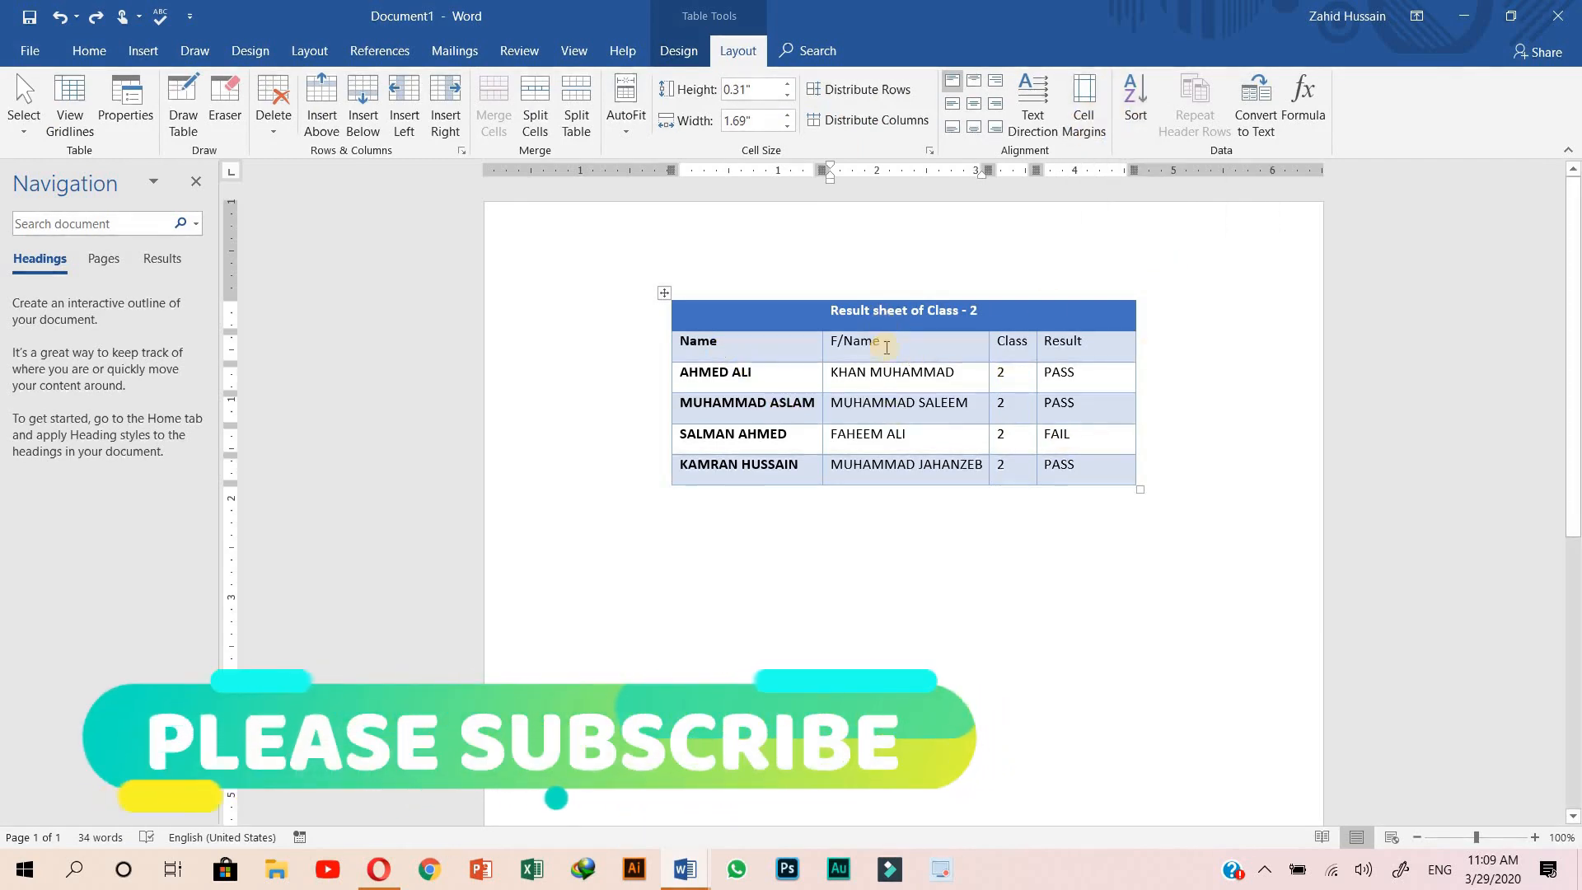
{"action": "left_click", "coordinate": [753, 378]}
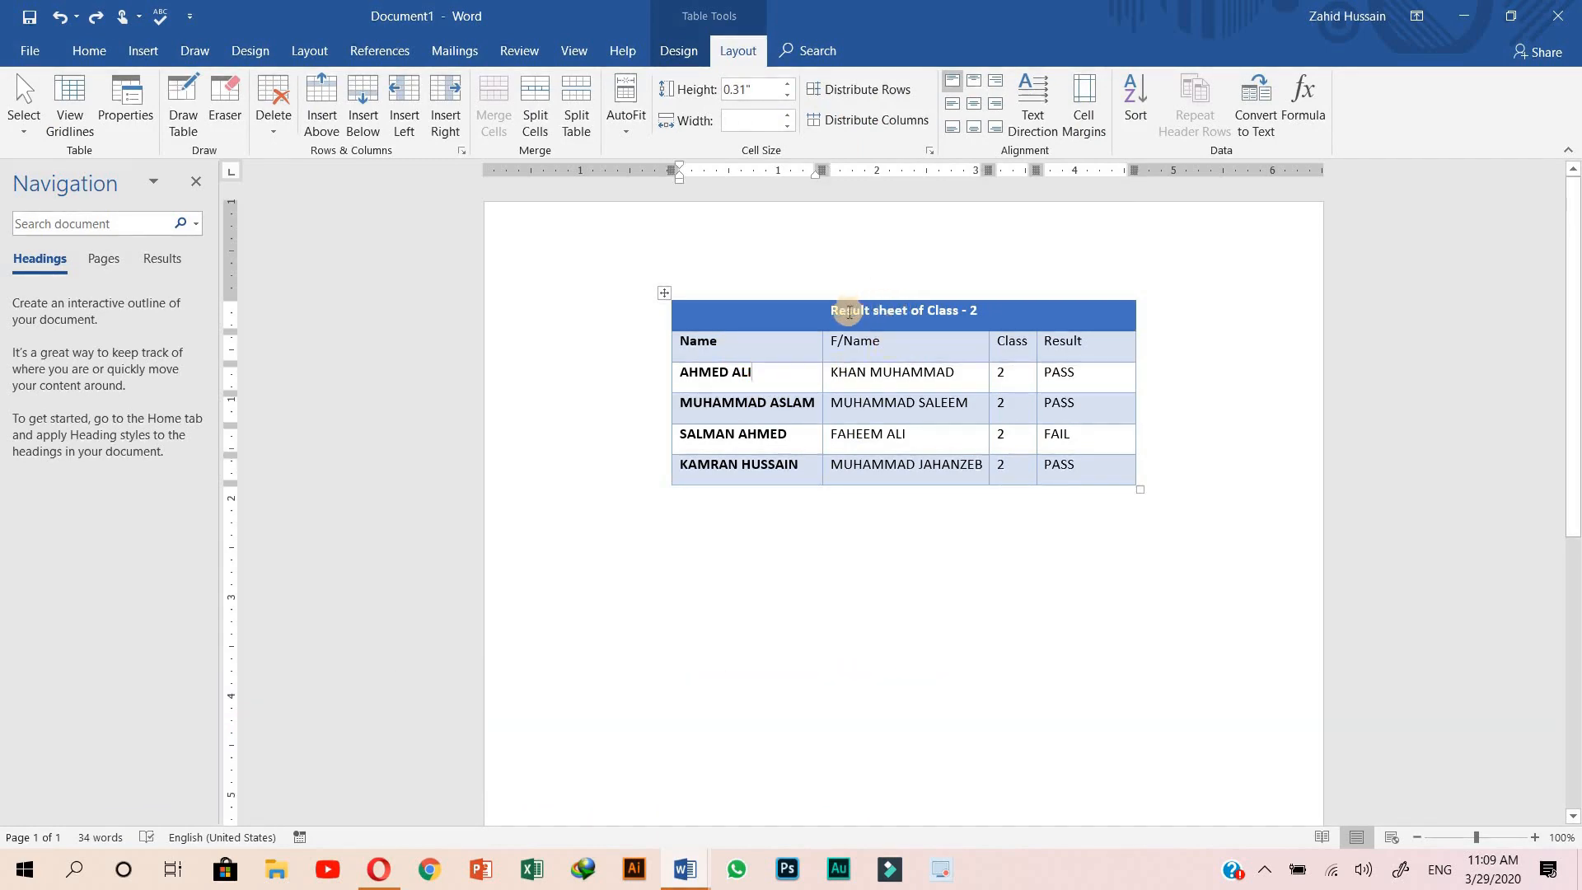
Step: Enlarge the "Result sheet of Class - 2" title text to 14 pt
{"action": "triple_click", "coordinate": [923, 312]}
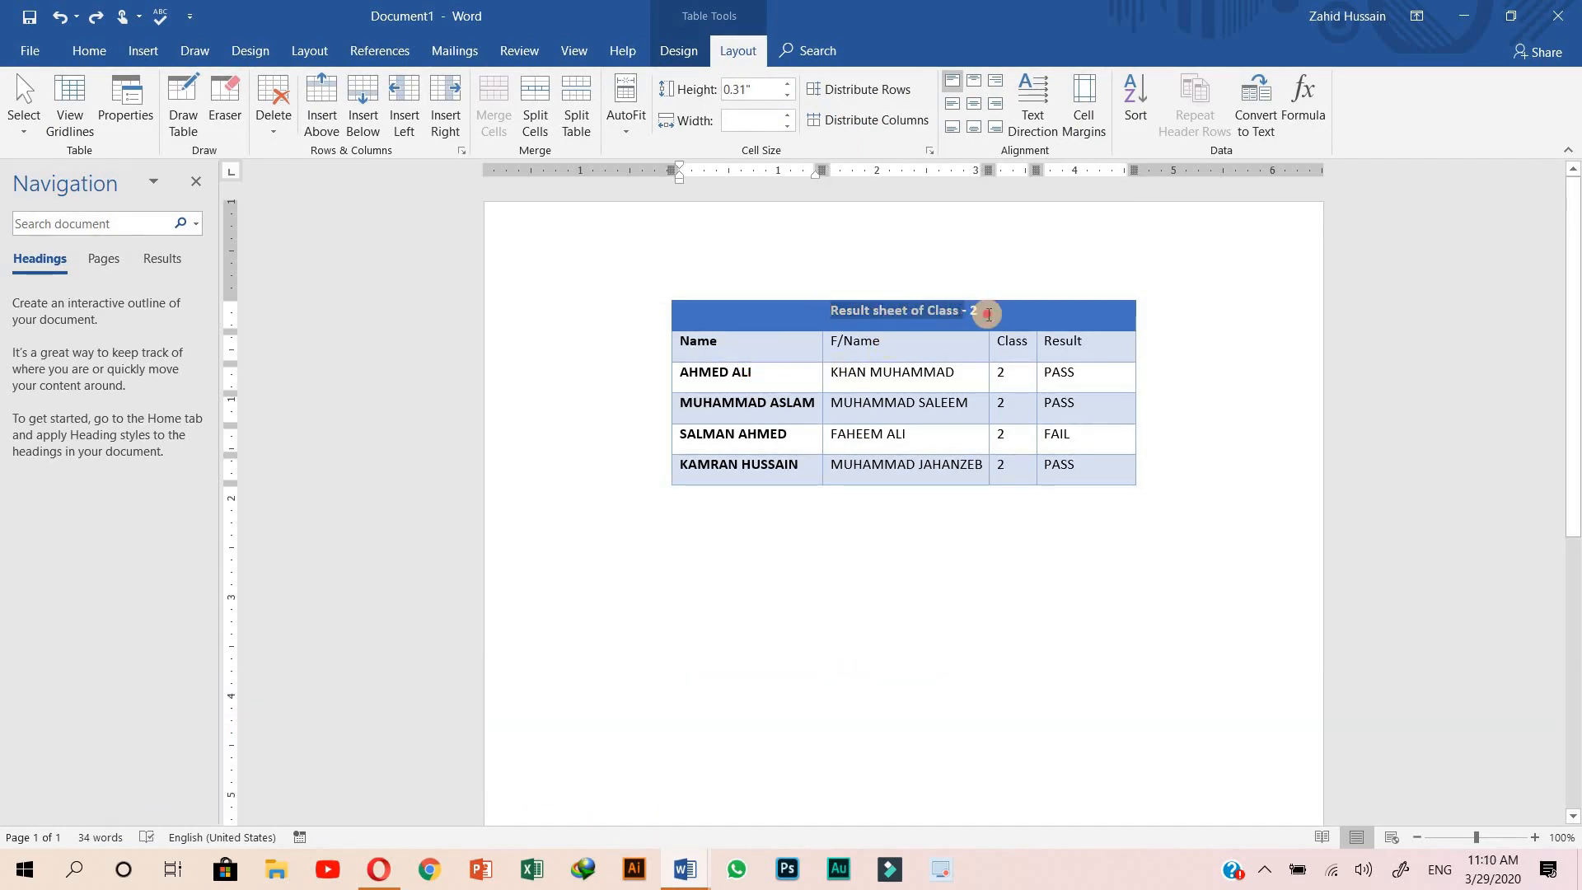
{"action": "left_click", "coordinate": [89, 51]}
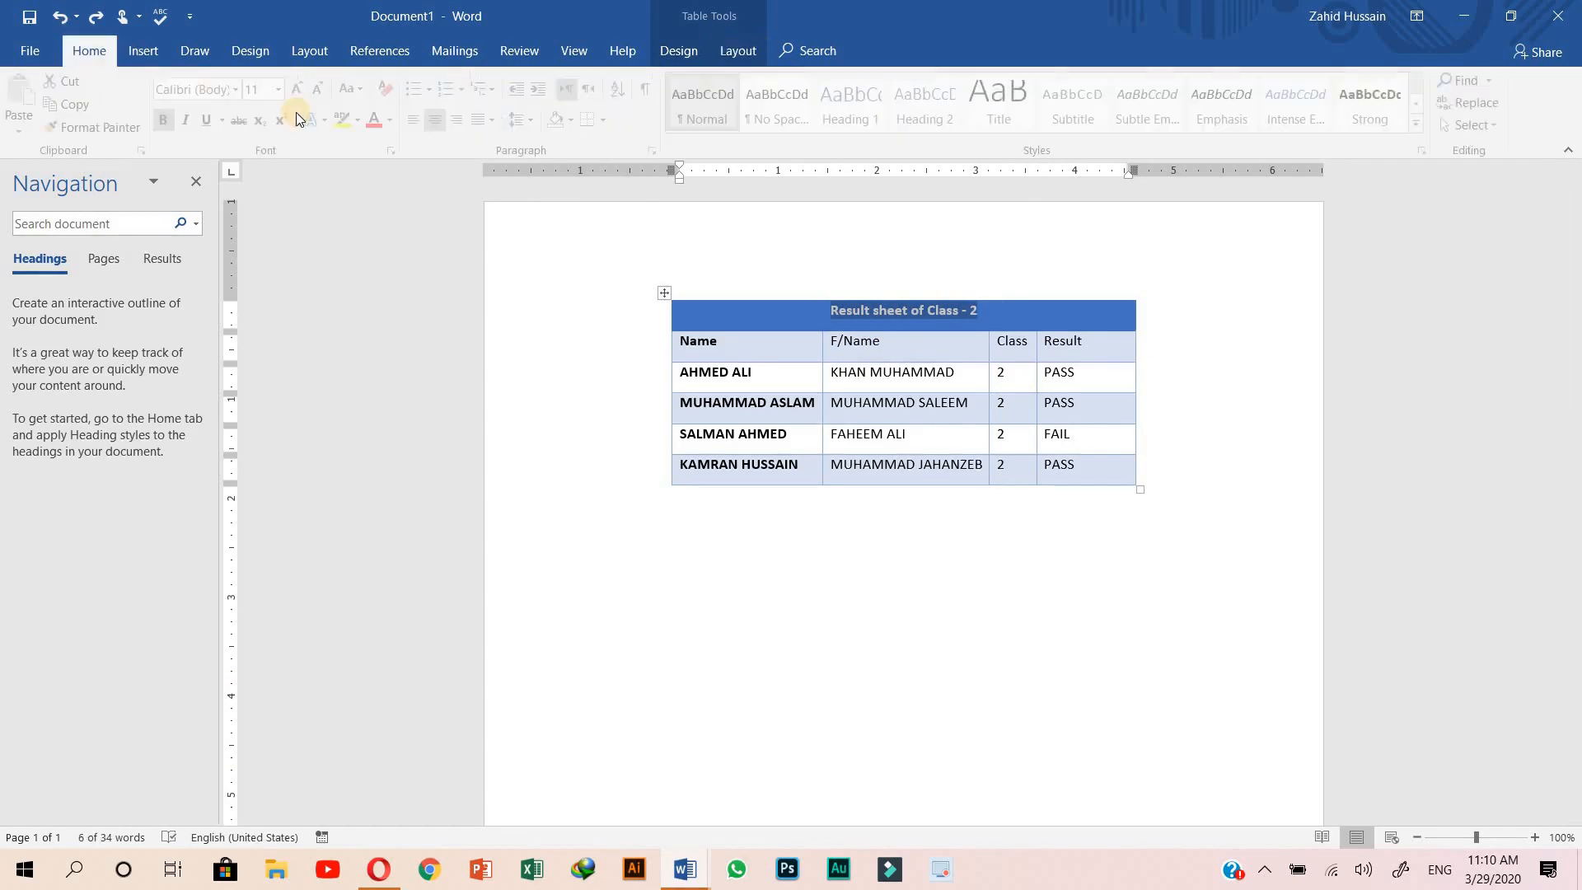
{"action": "left_click", "coordinate": [303, 89]}
{"action": "left_click", "coordinate": [303, 89]}
{"action": "left_click", "coordinate": [303, 89]}
{"action": "left_click", "coordinate": [305, 96]}
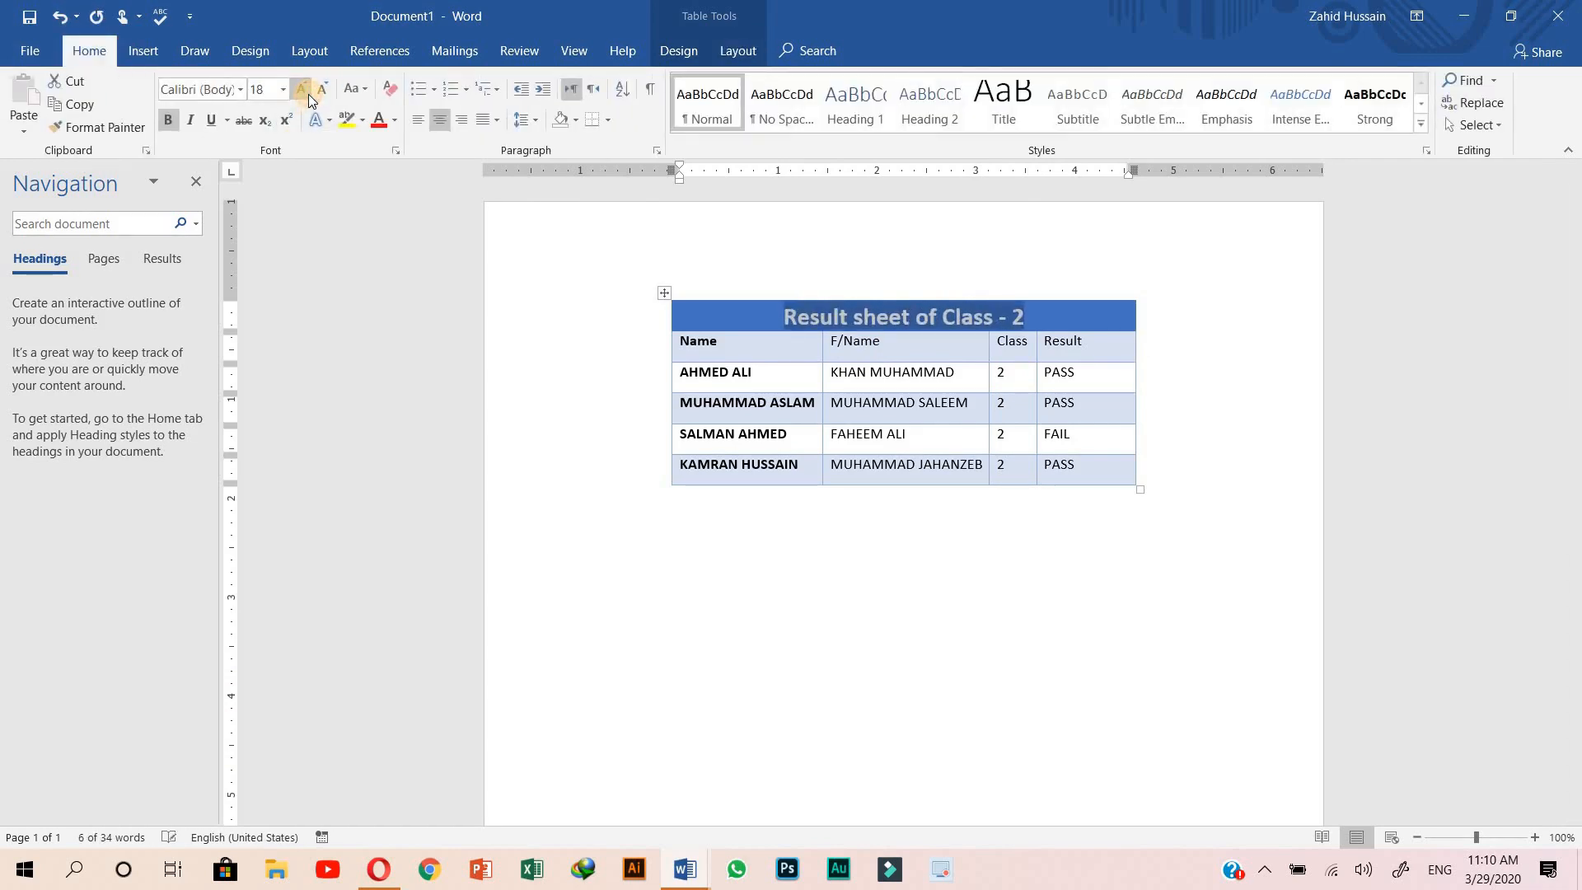
{"action": "left_click", "coordinate": [329, 87]}
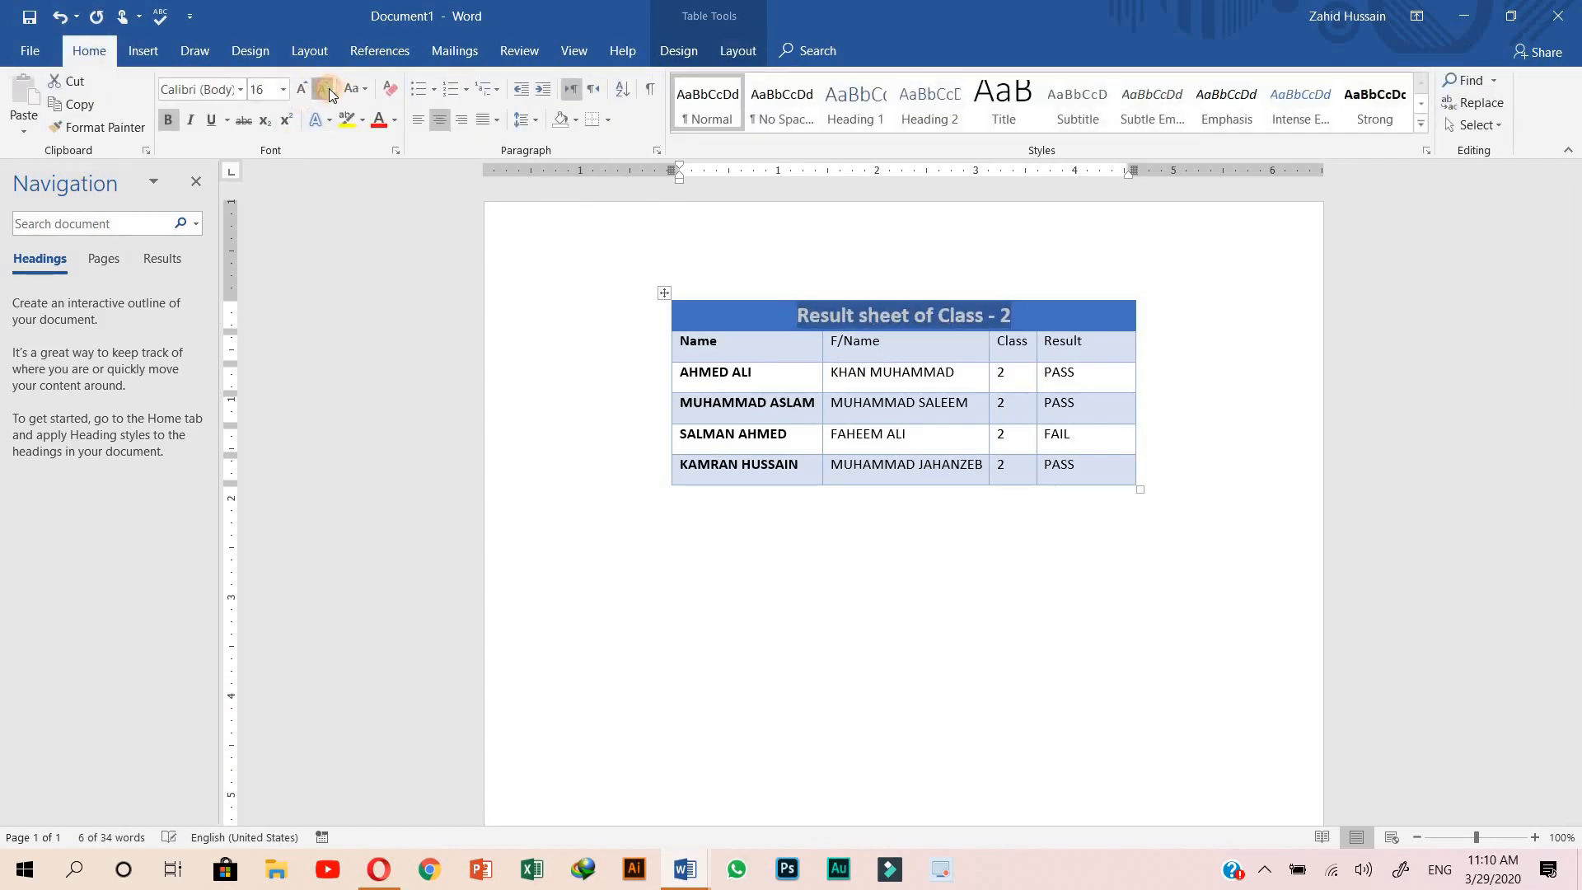
{"action": "left_click", "coordinate": [329, 87]}
{"action": "left_click", "coordinate": [997, 330]}
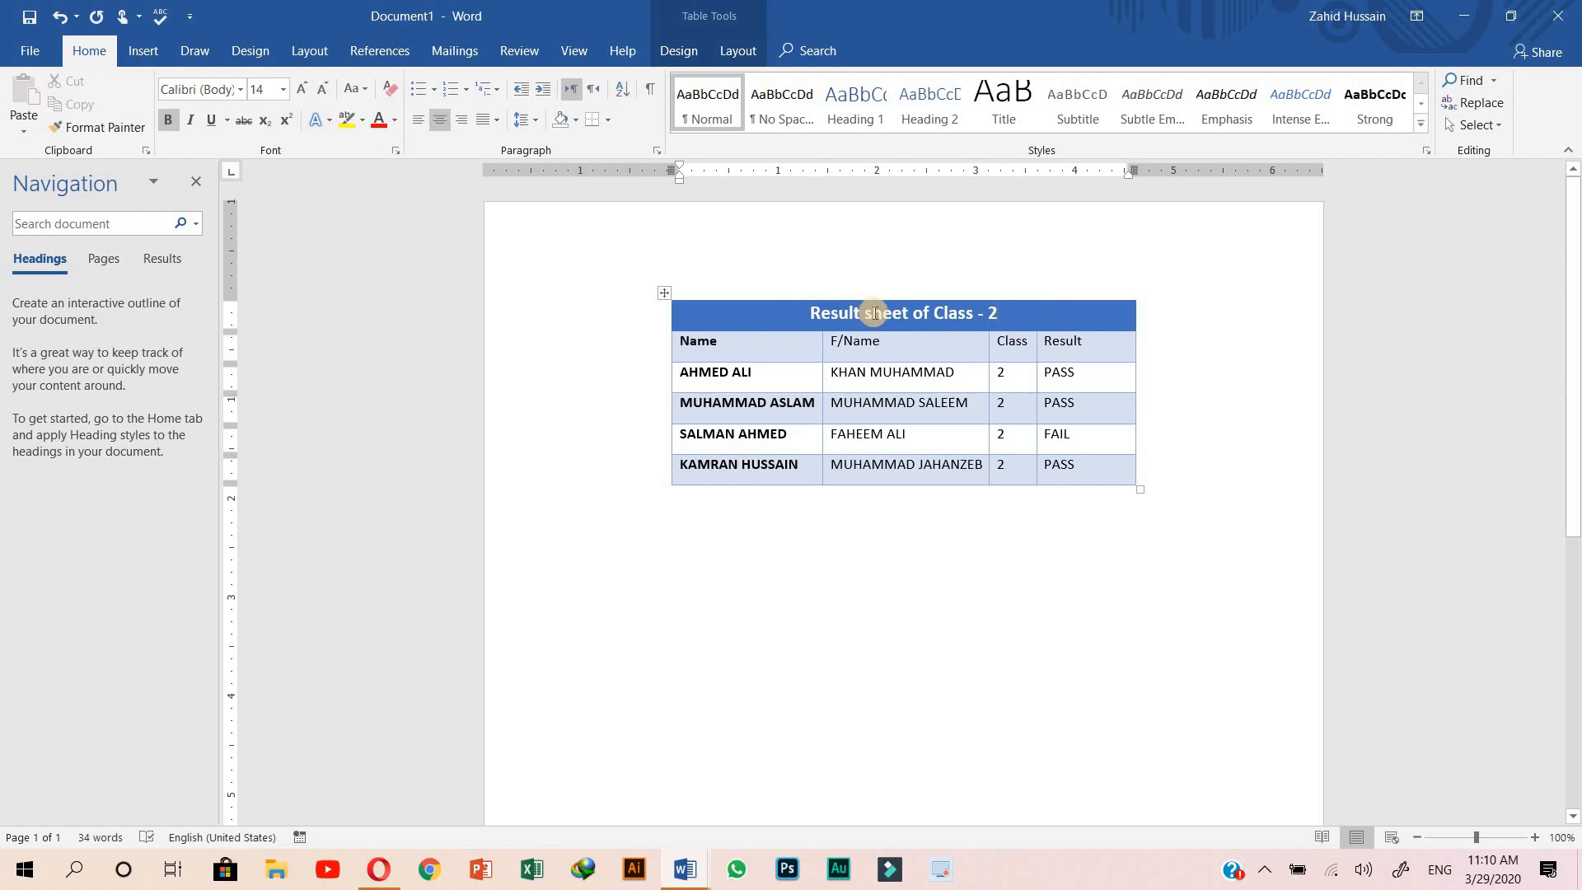
Step: Set the result table's default top cell margin to 0.05" and increase its bottom cell margin slightly
{"action": "left_click", "coordinate": [739, 49]}
{"action": "left_click", "coordinate": [1084, 116]}
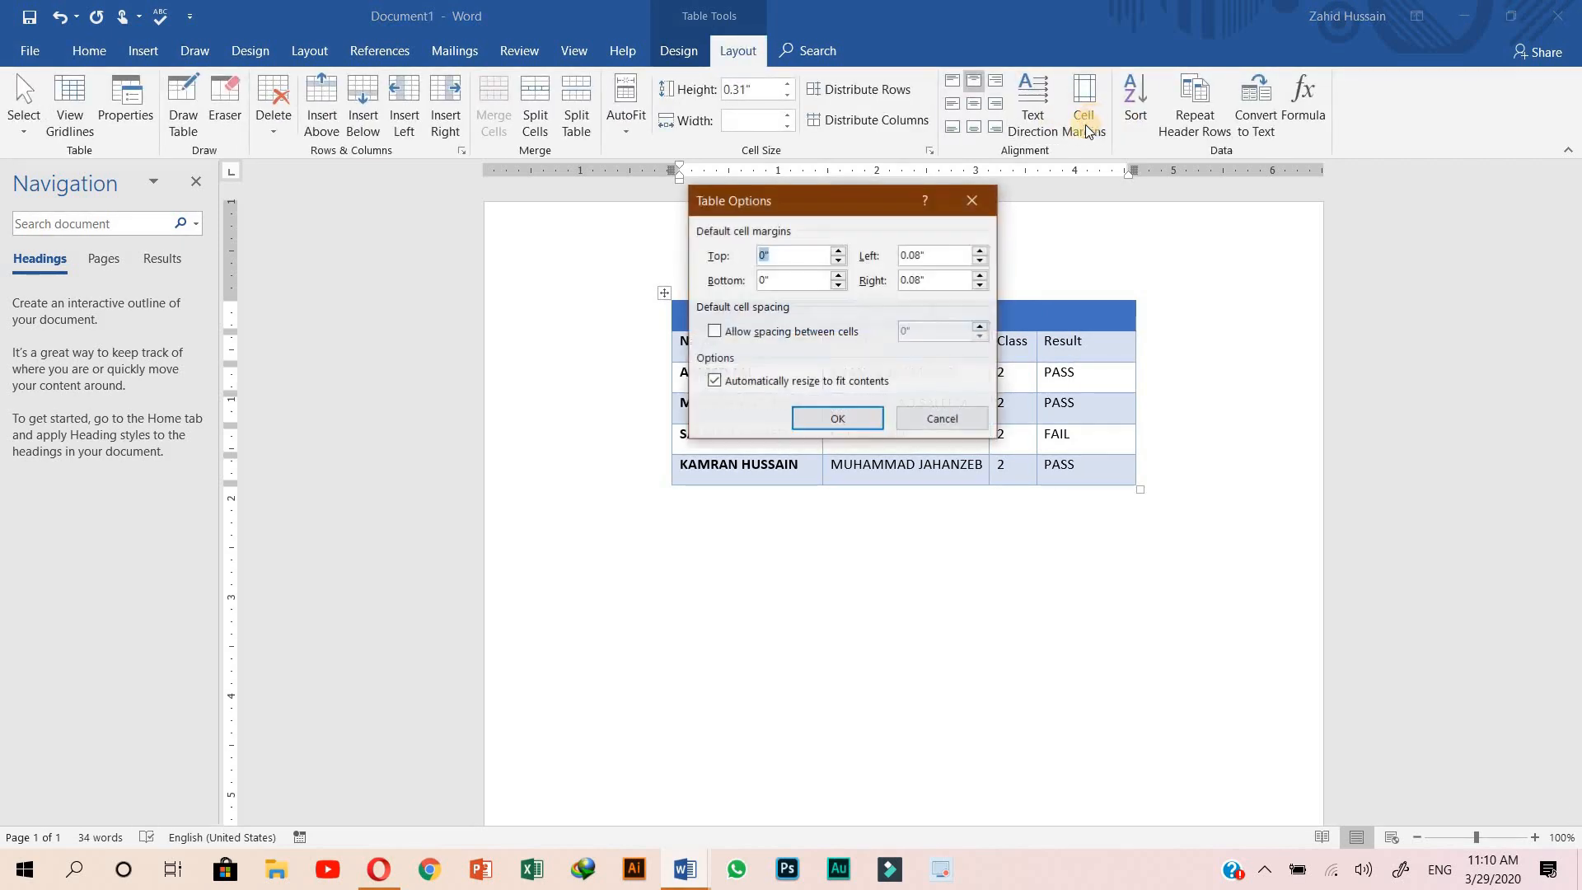
{"action": "left_click_drag", "start_coordinate": [878, 198], "coordinate": [361, 244]}
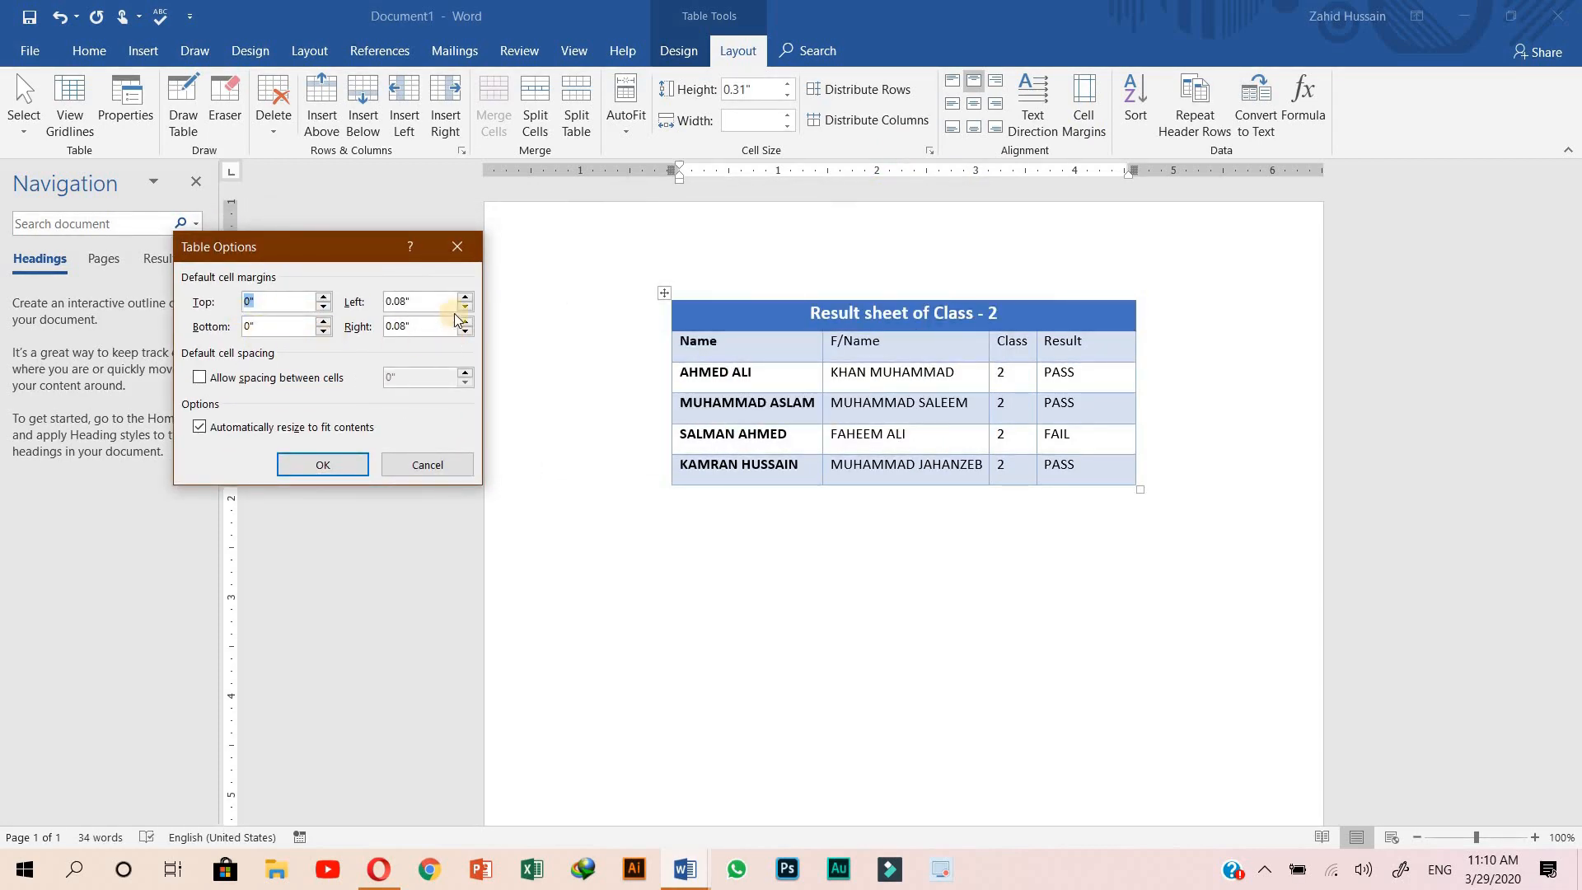
{"action": "left_click", "coordinate": [322, 298]}
{"action": "left_click", "coordinate": [322, 322]}
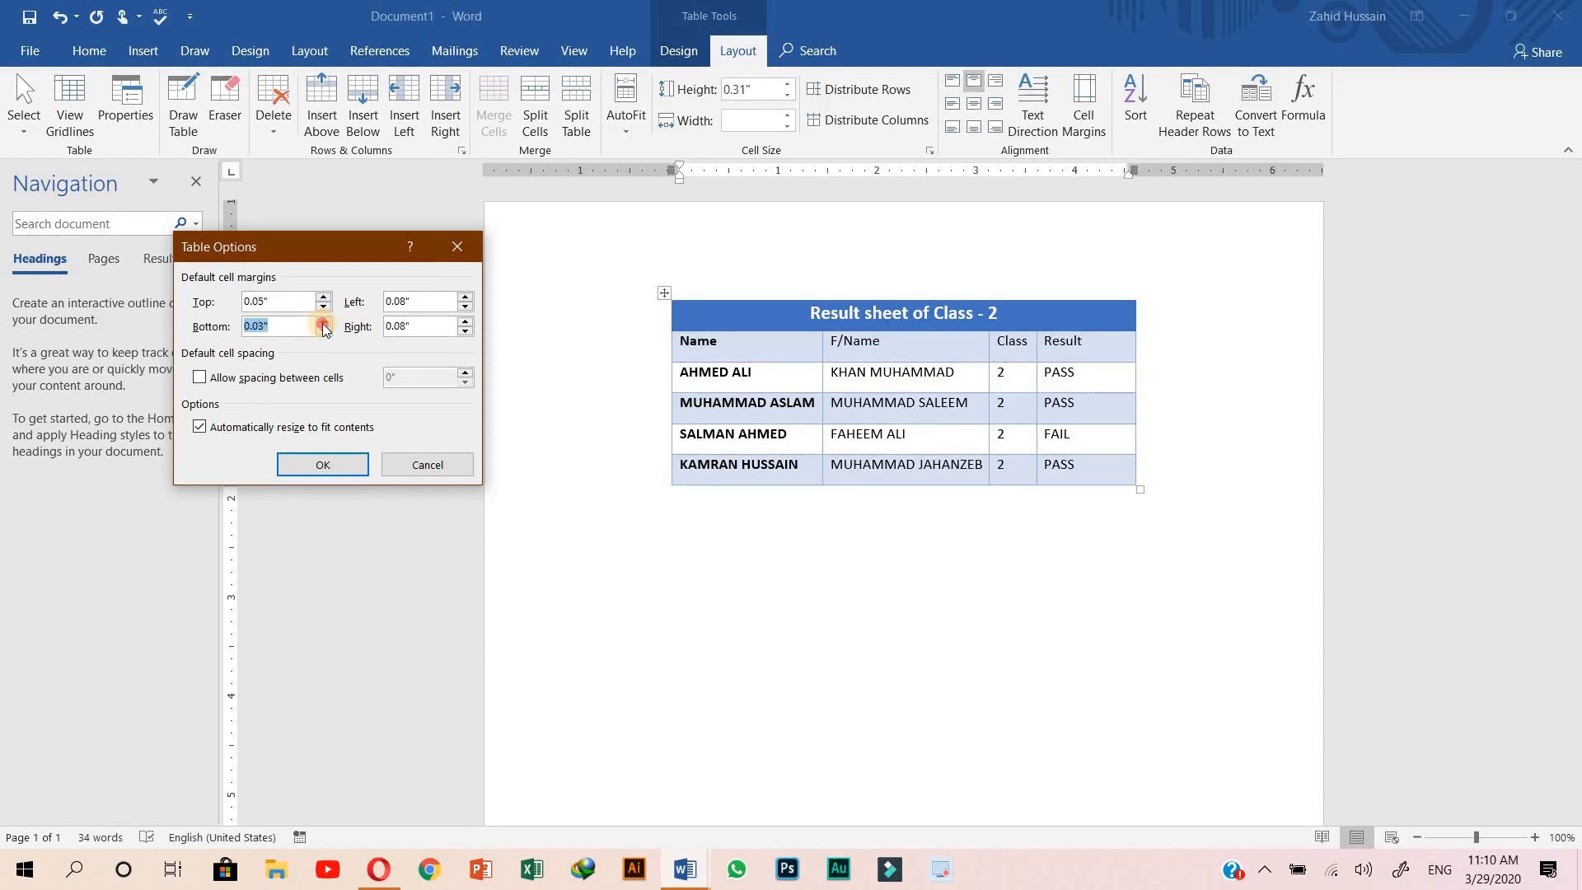
{"action": "left_click", "coordinate": [320, 464]}
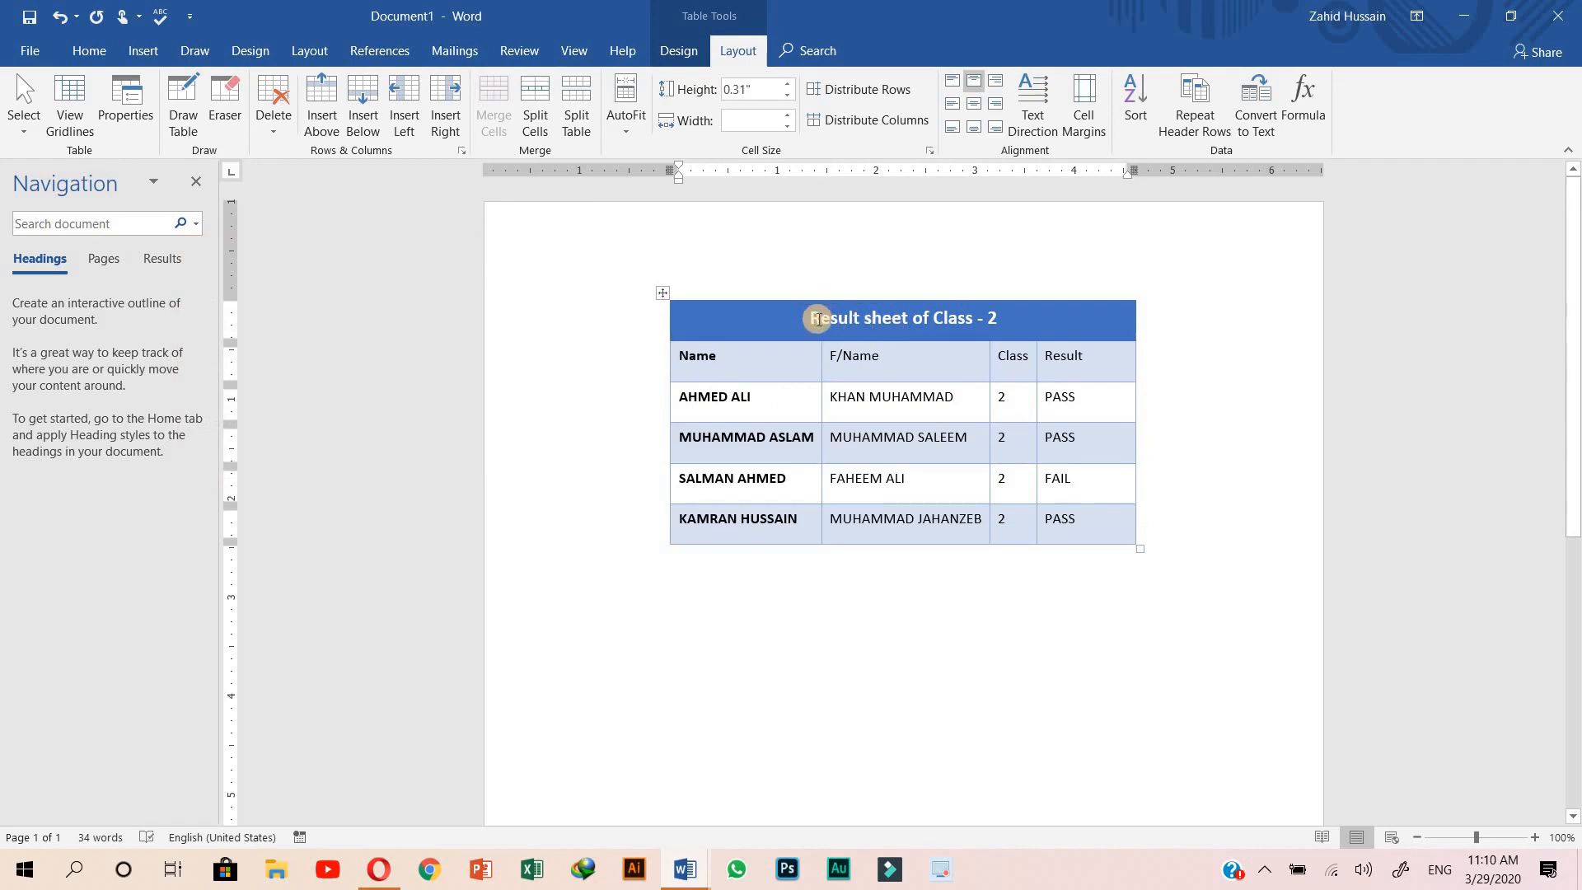
Step: Switch to Document2 and enter 2, 3, 45, 15, 65 and 18 down the first column below the header
{"action": "left_click", "coordinate": [776, 357]}
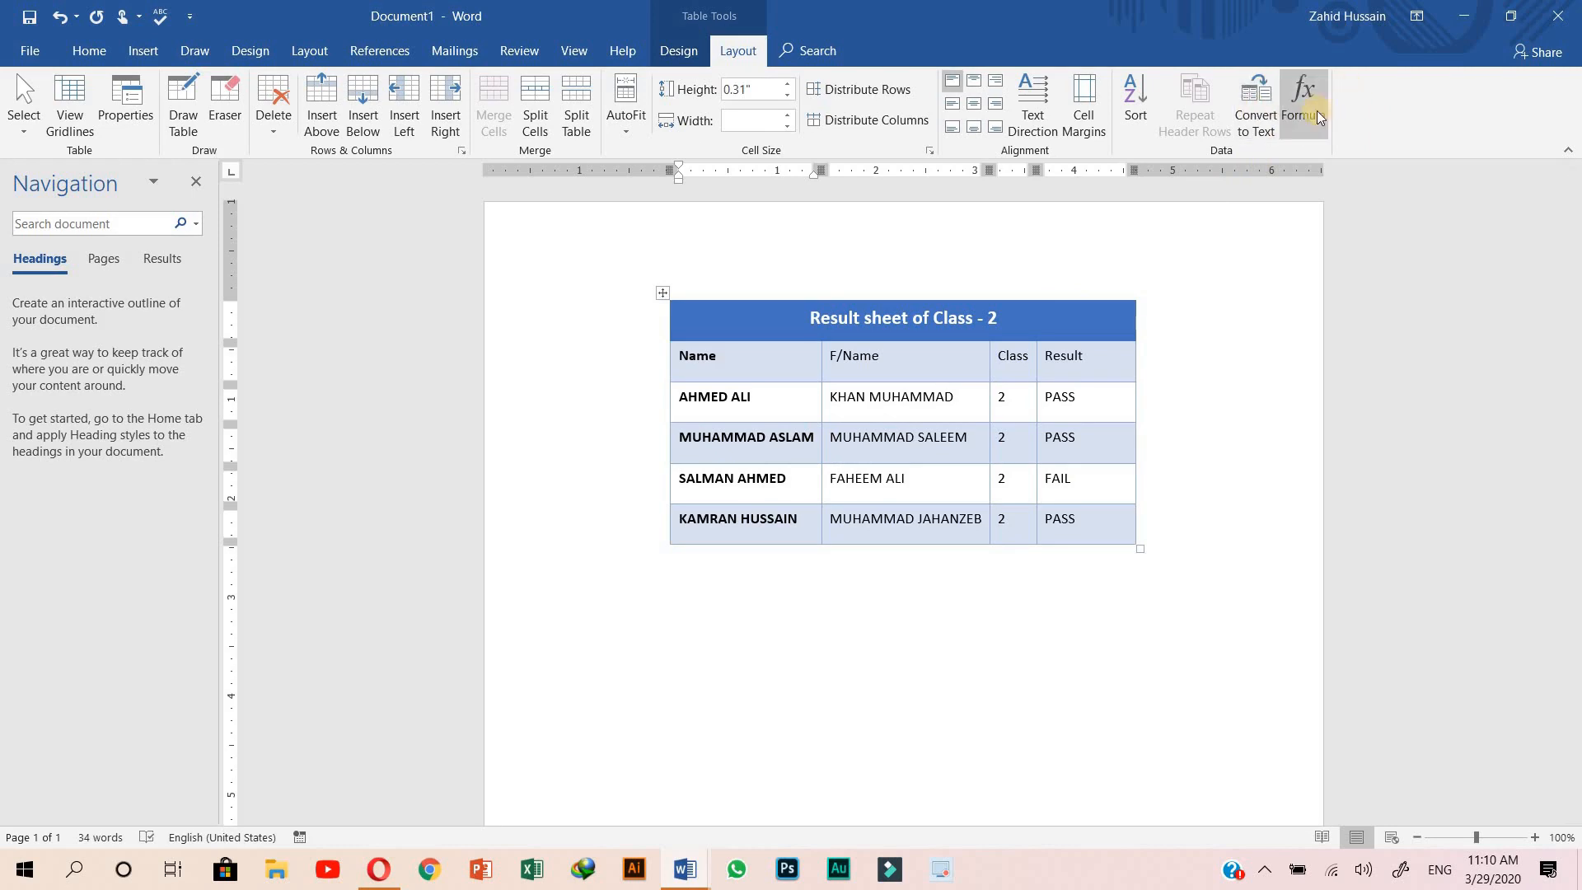
{"action": "mouse_move", "coordinate": [705, 871]}
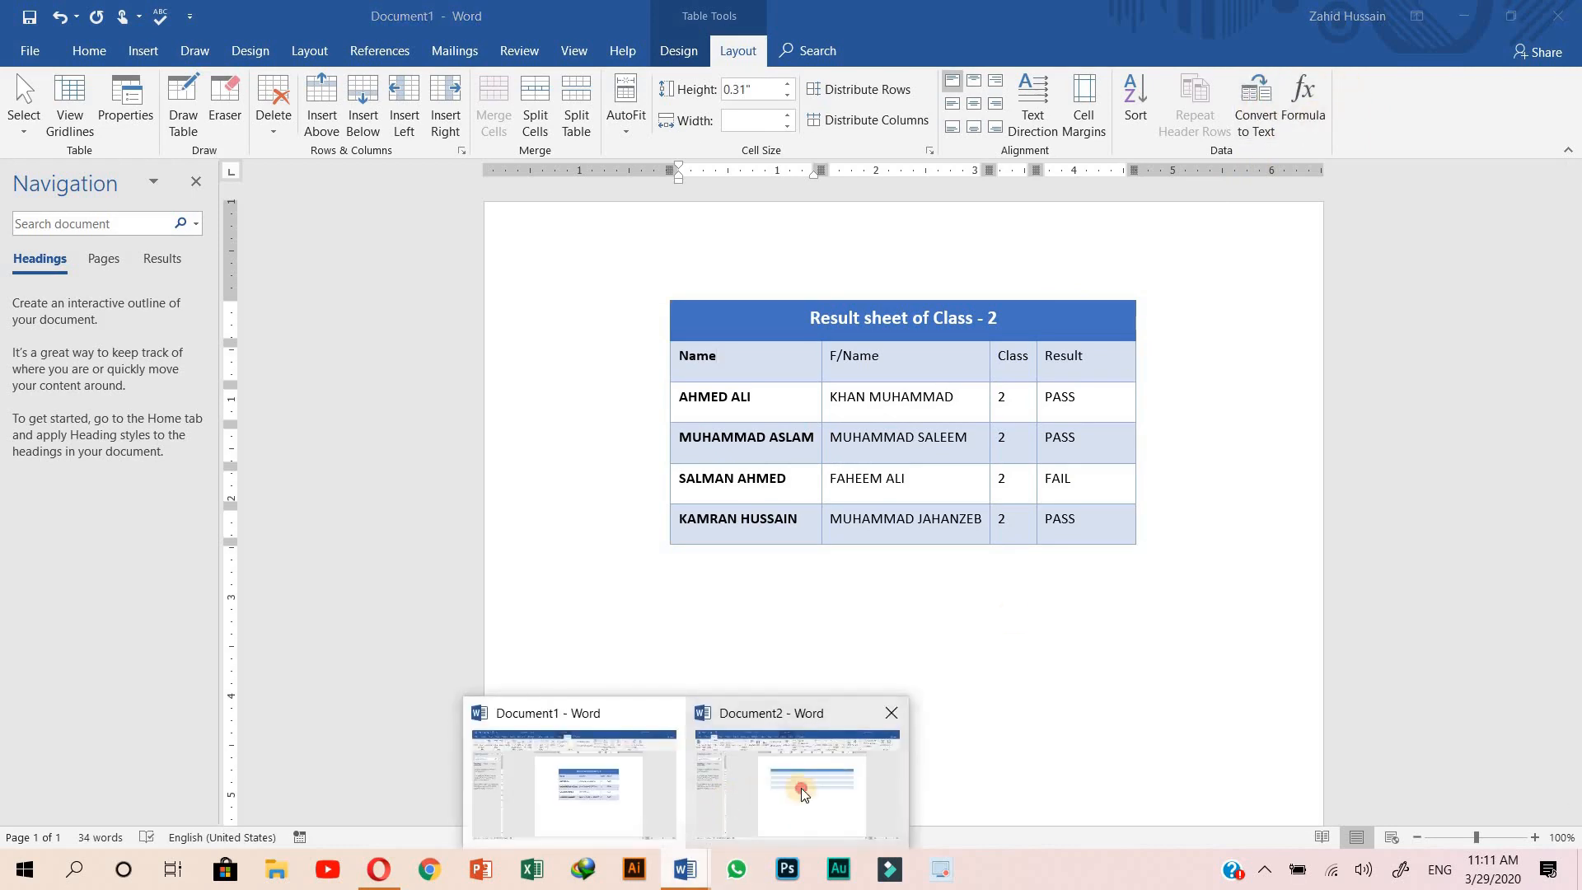
{"action": "left_click", "coordinate": [801, 788]}
{"action": "left_click", "coordinate": [694, 365]}
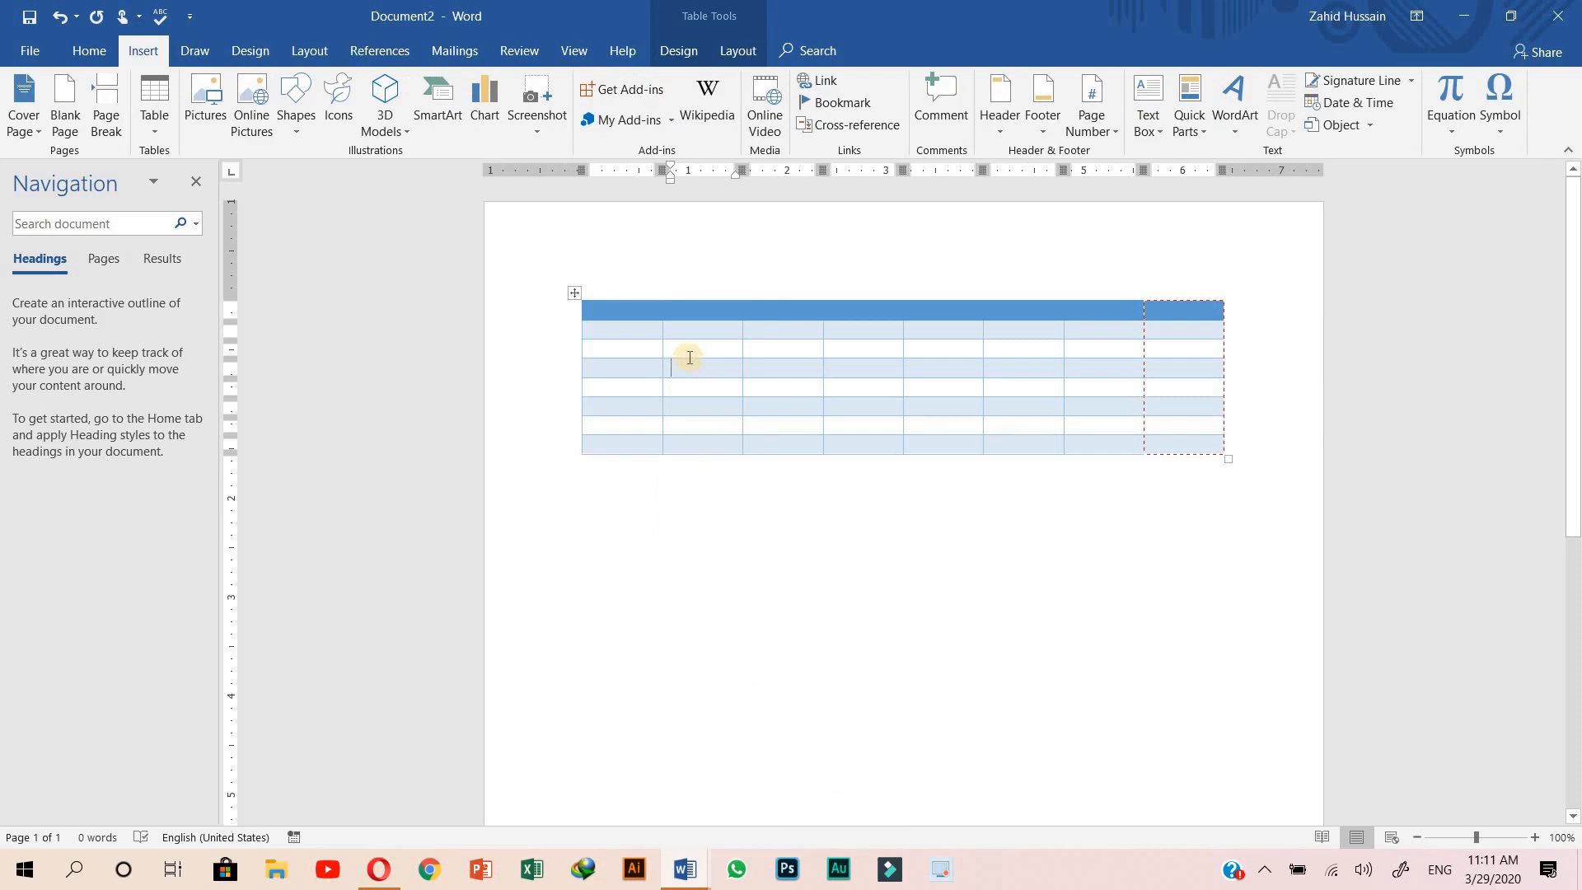
{"action": "left_click", "coordinate": [639, 333]}
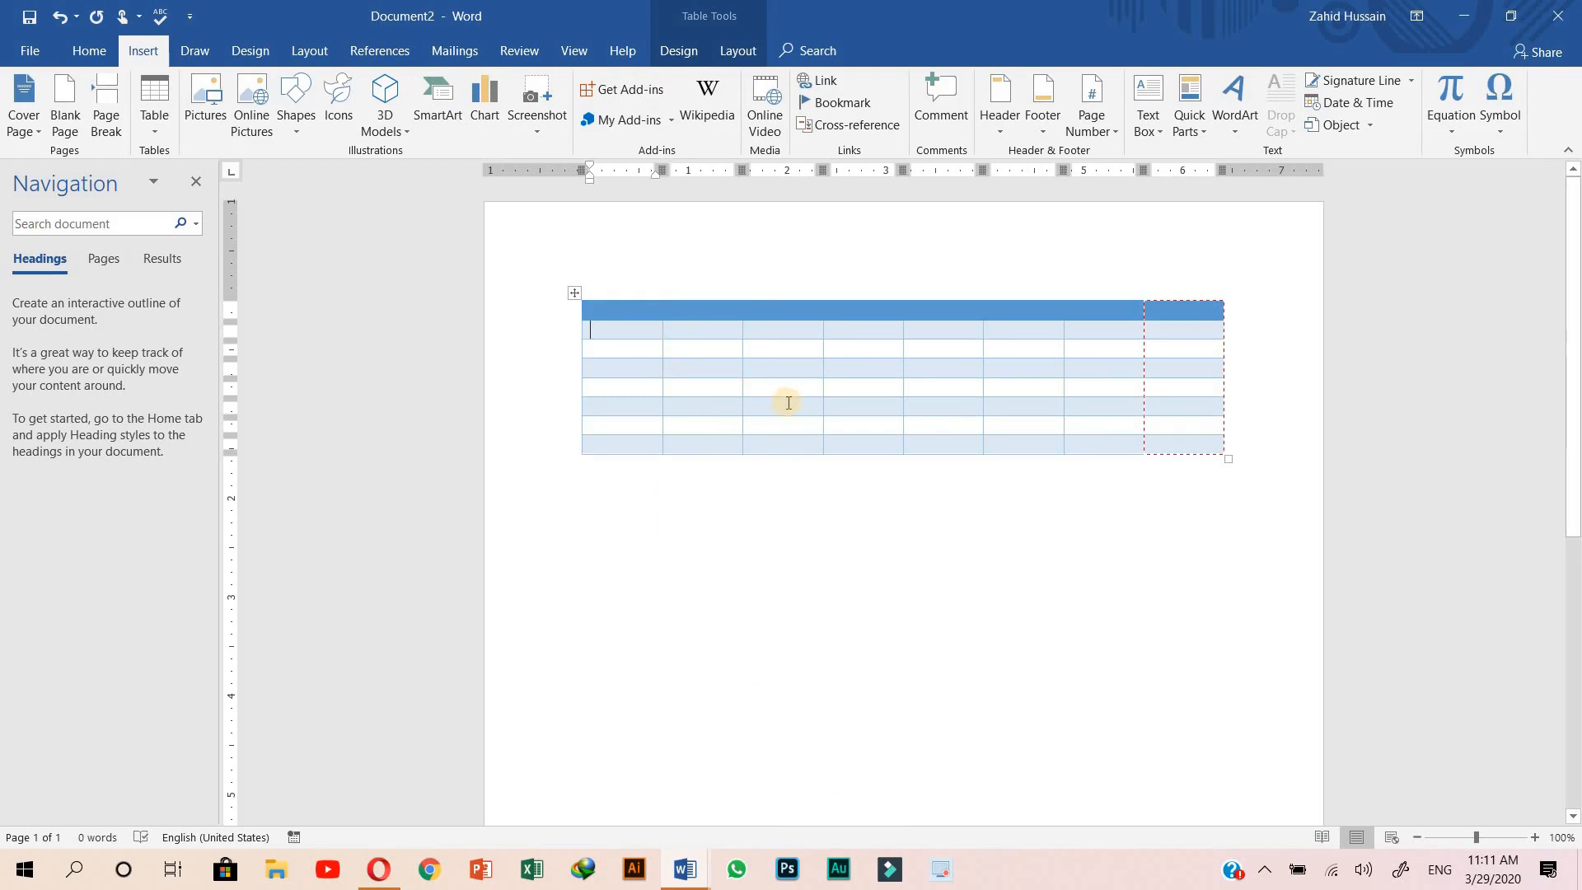
{"action": "type", "text": "2"}
Step: Insert the formula =SUM(ABOVE) in the last cell of the first column
{"action": "left_click", "coordinate": [738, 51]}
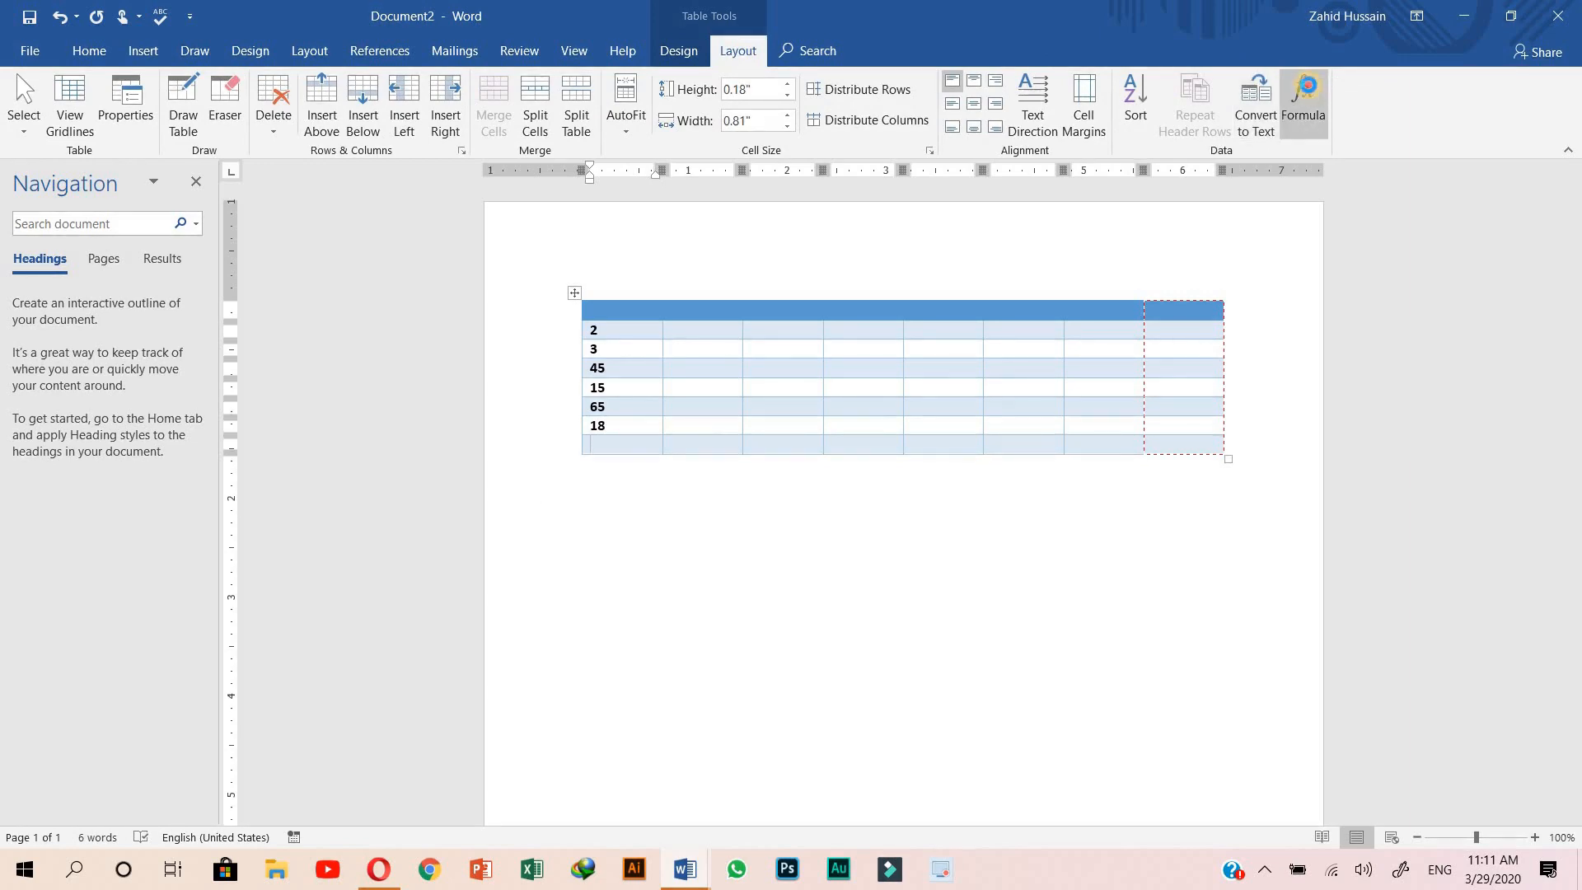
{"action": "left_click", "coordinate": [1302, 105]}
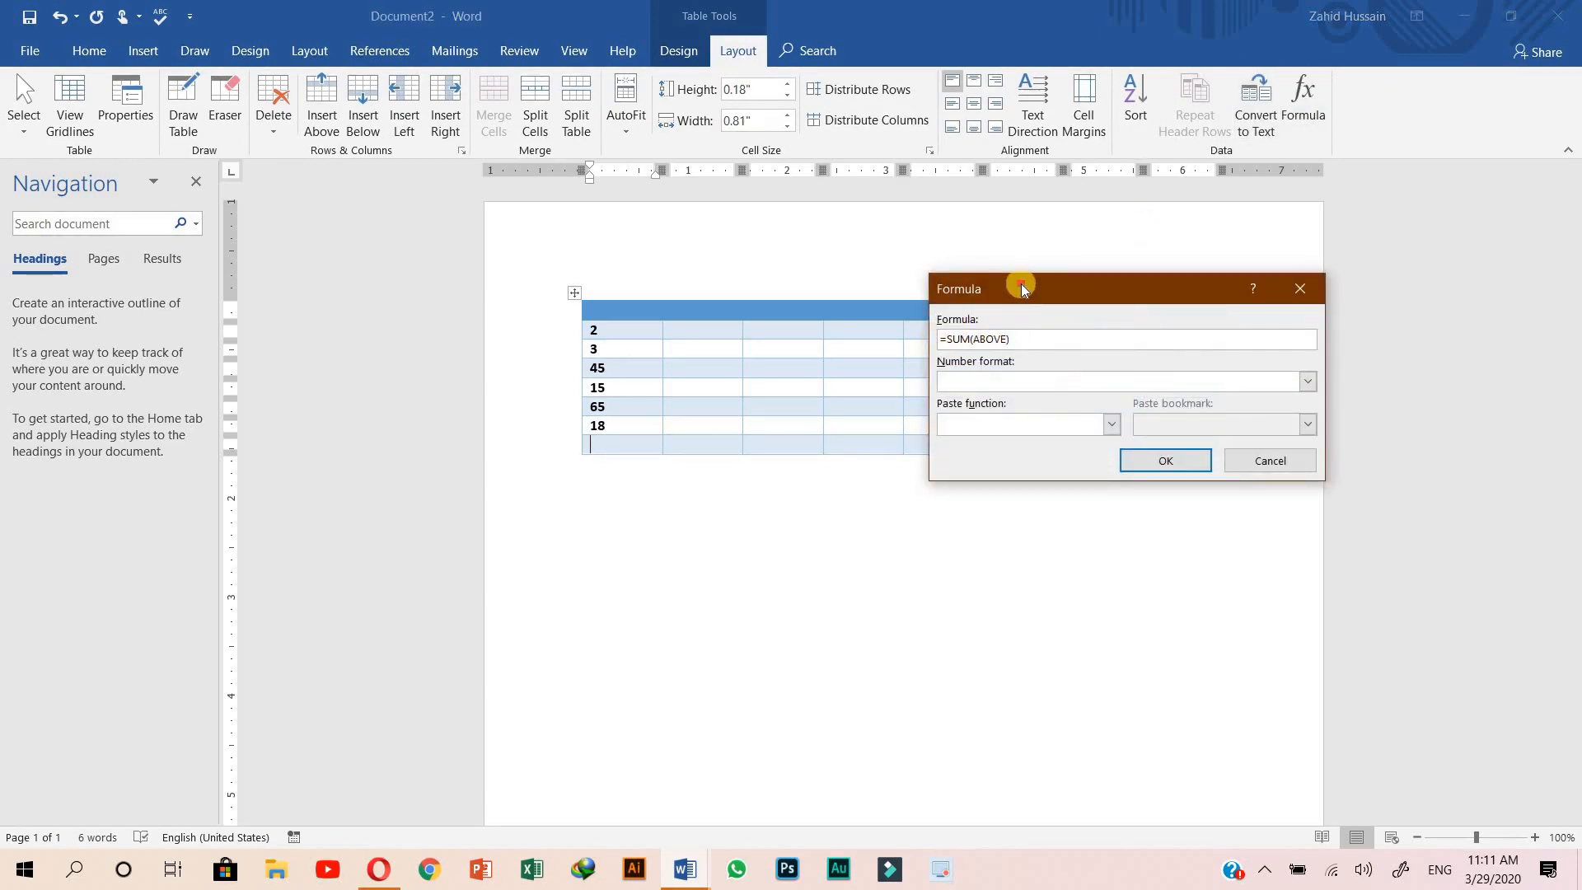
{"action": "left_click_drag", "start_coordinate": [1021, 283], "coordinate": [881, 93]}
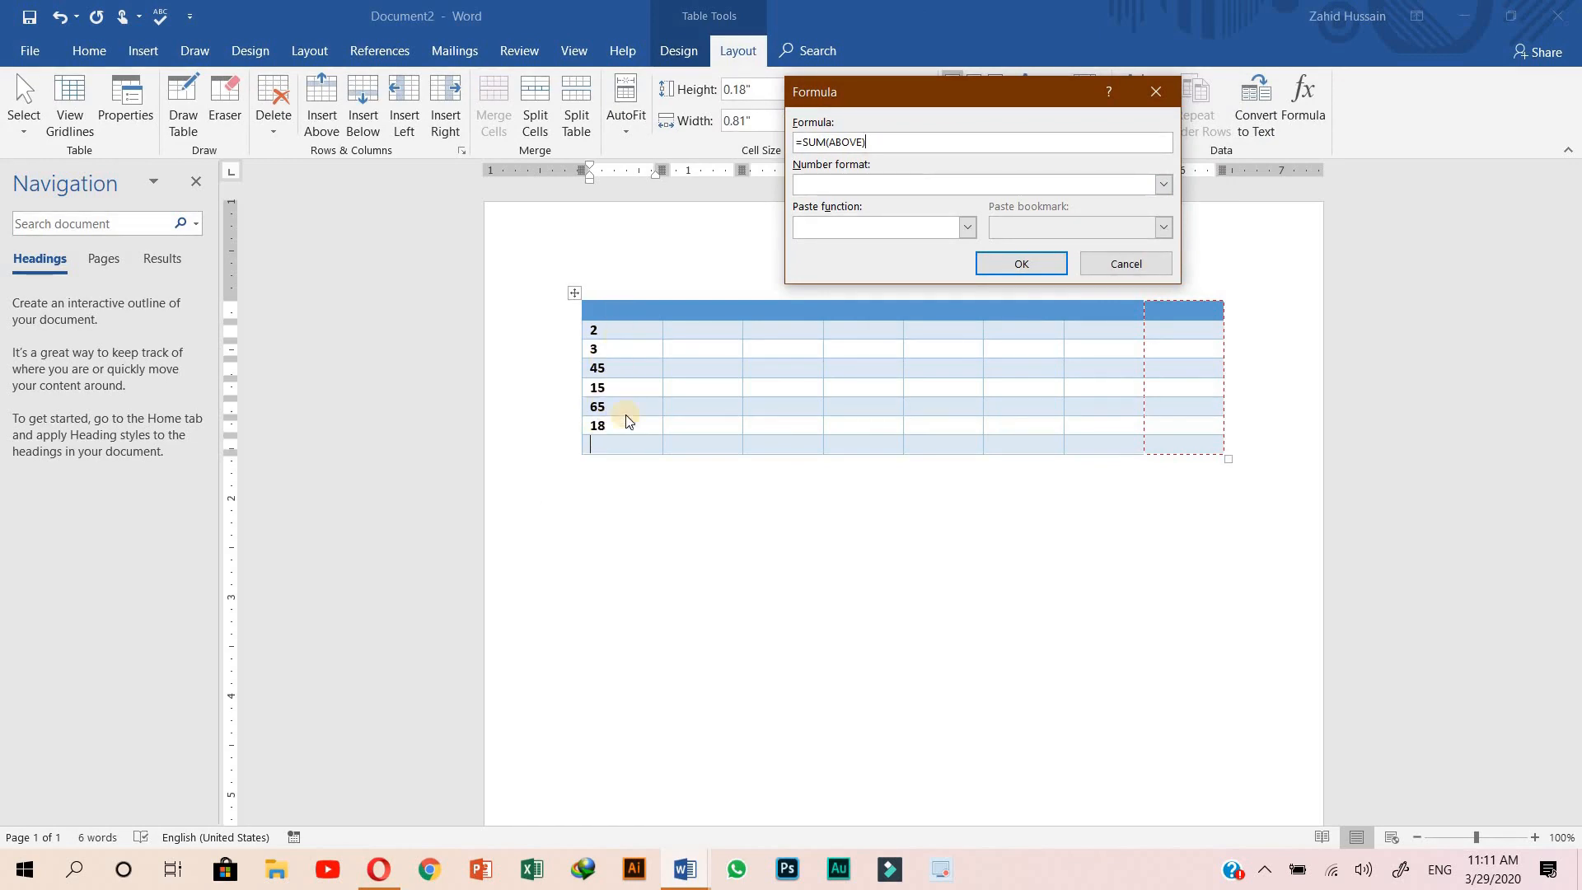
{"action": "left_click", "coordinate": [1019, 264]}
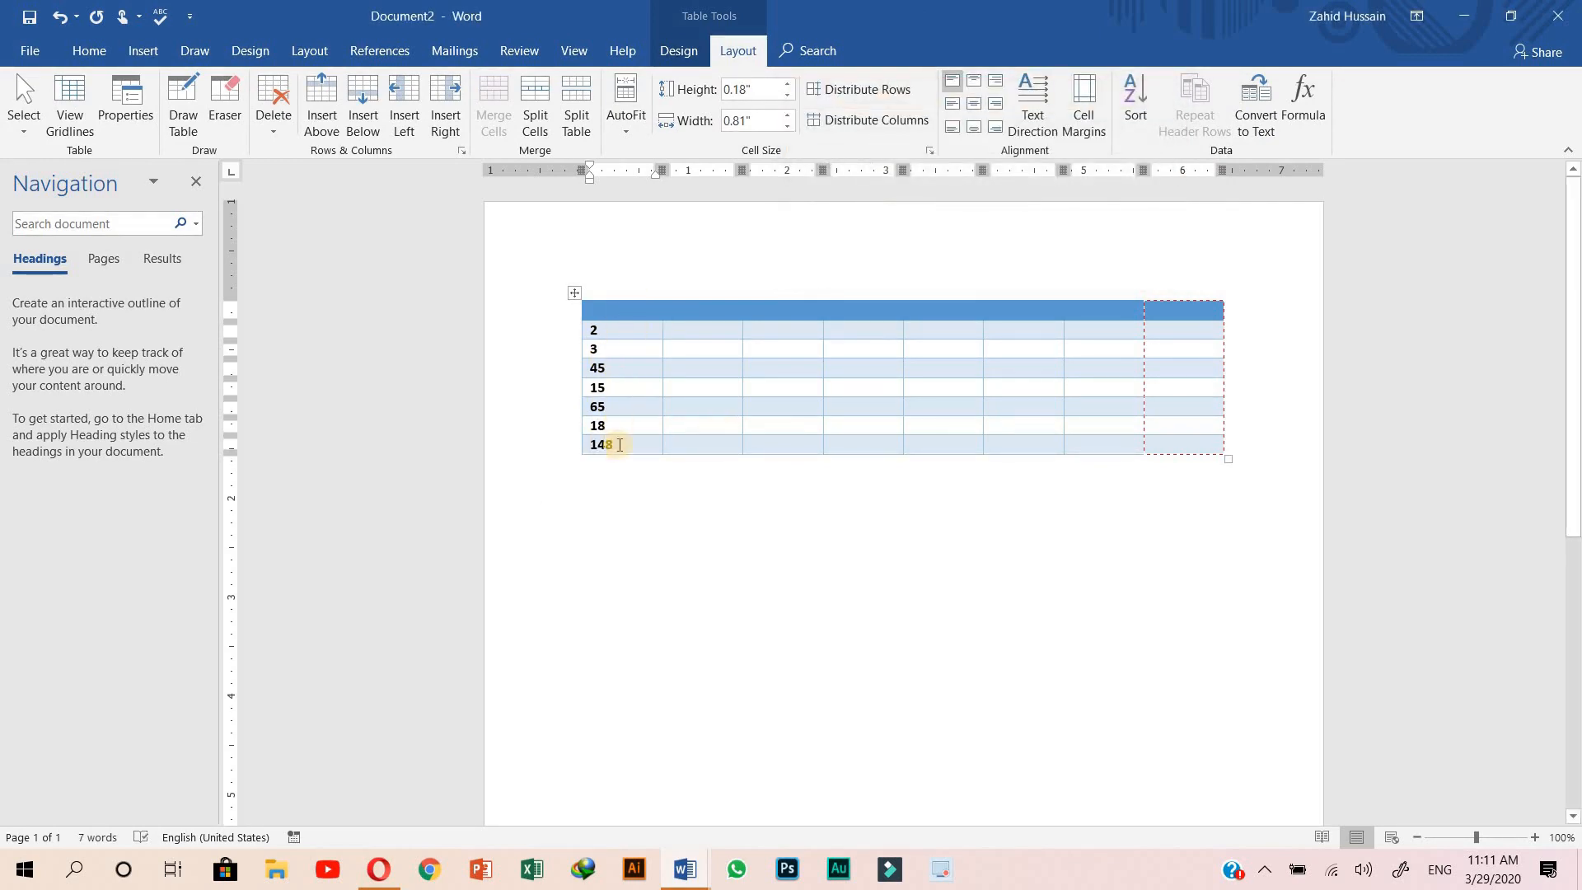
Step: Enter 56, 23 and 54 down the second column below the header row
{"action": "left_click", "coordinate": [707, 337]}
{"action": "type", "text": "56"}
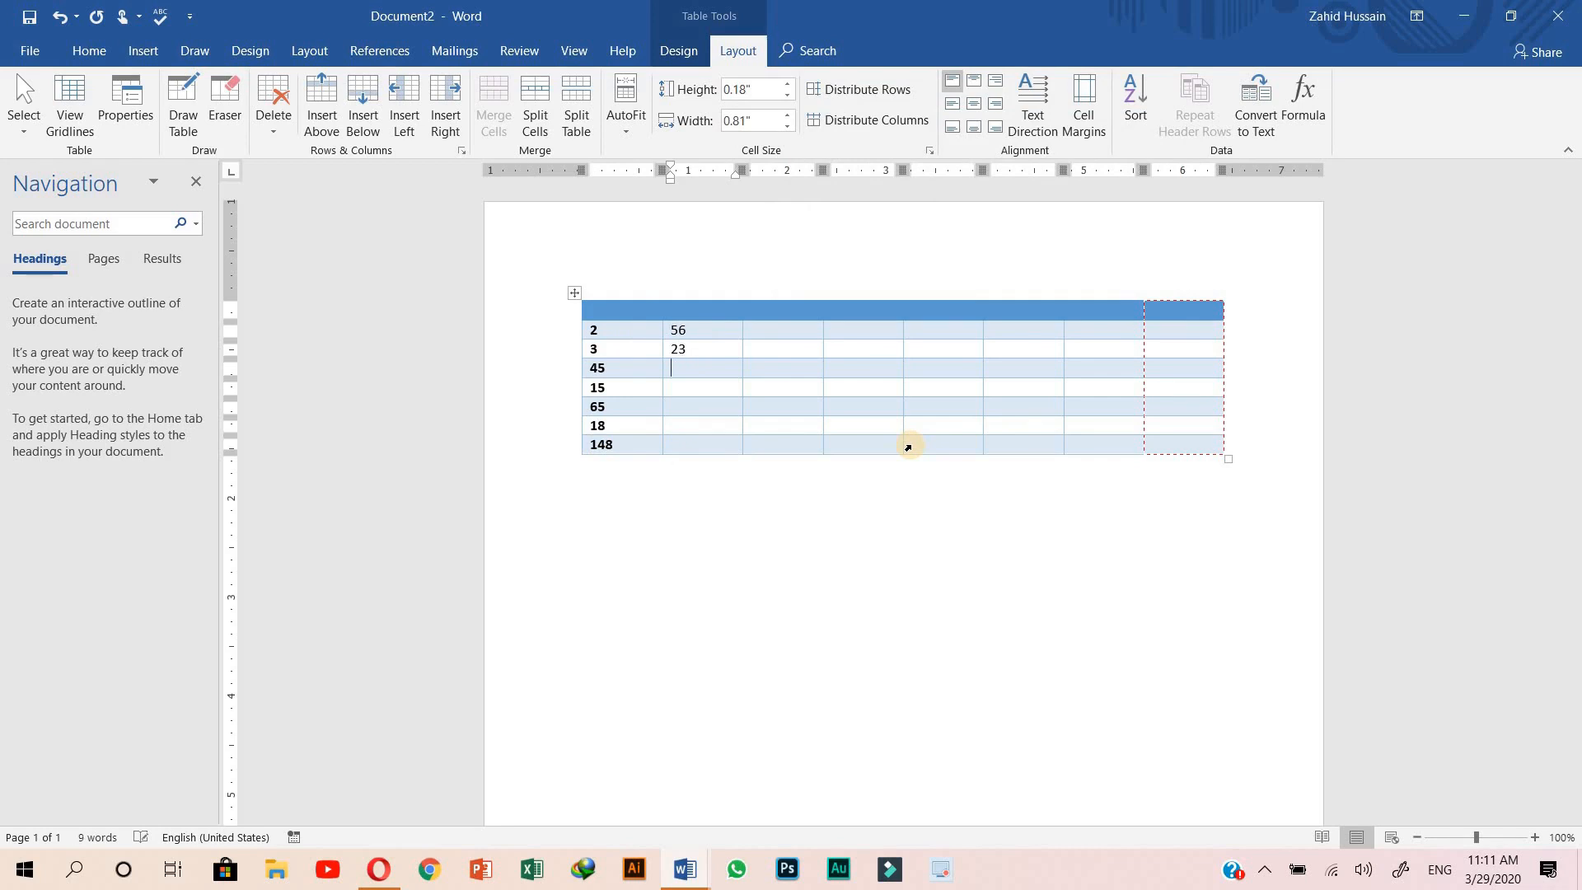
{"action": "type", "text": "54"}
{"action": "key", "text": "Down"}
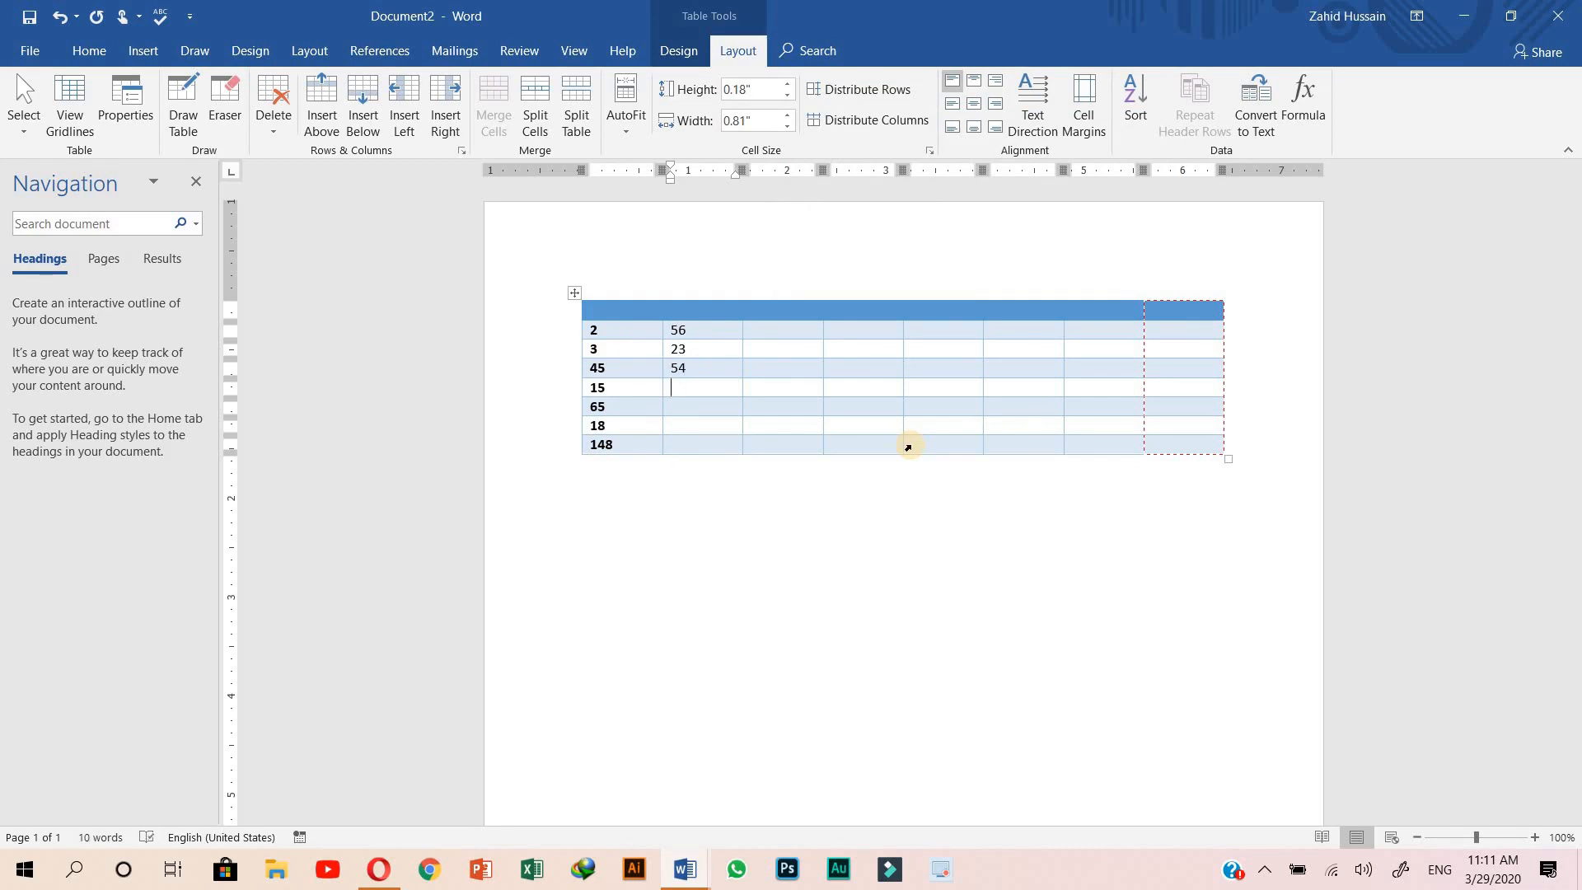
Step: Insert the formula =B2-B4 in the last cell of the second column, replacing the suggested SUM formula
{"action": "key", "text": "Down"}
{"action": "key", "text": "Down"}
{"action": "key", "text": "Down"}
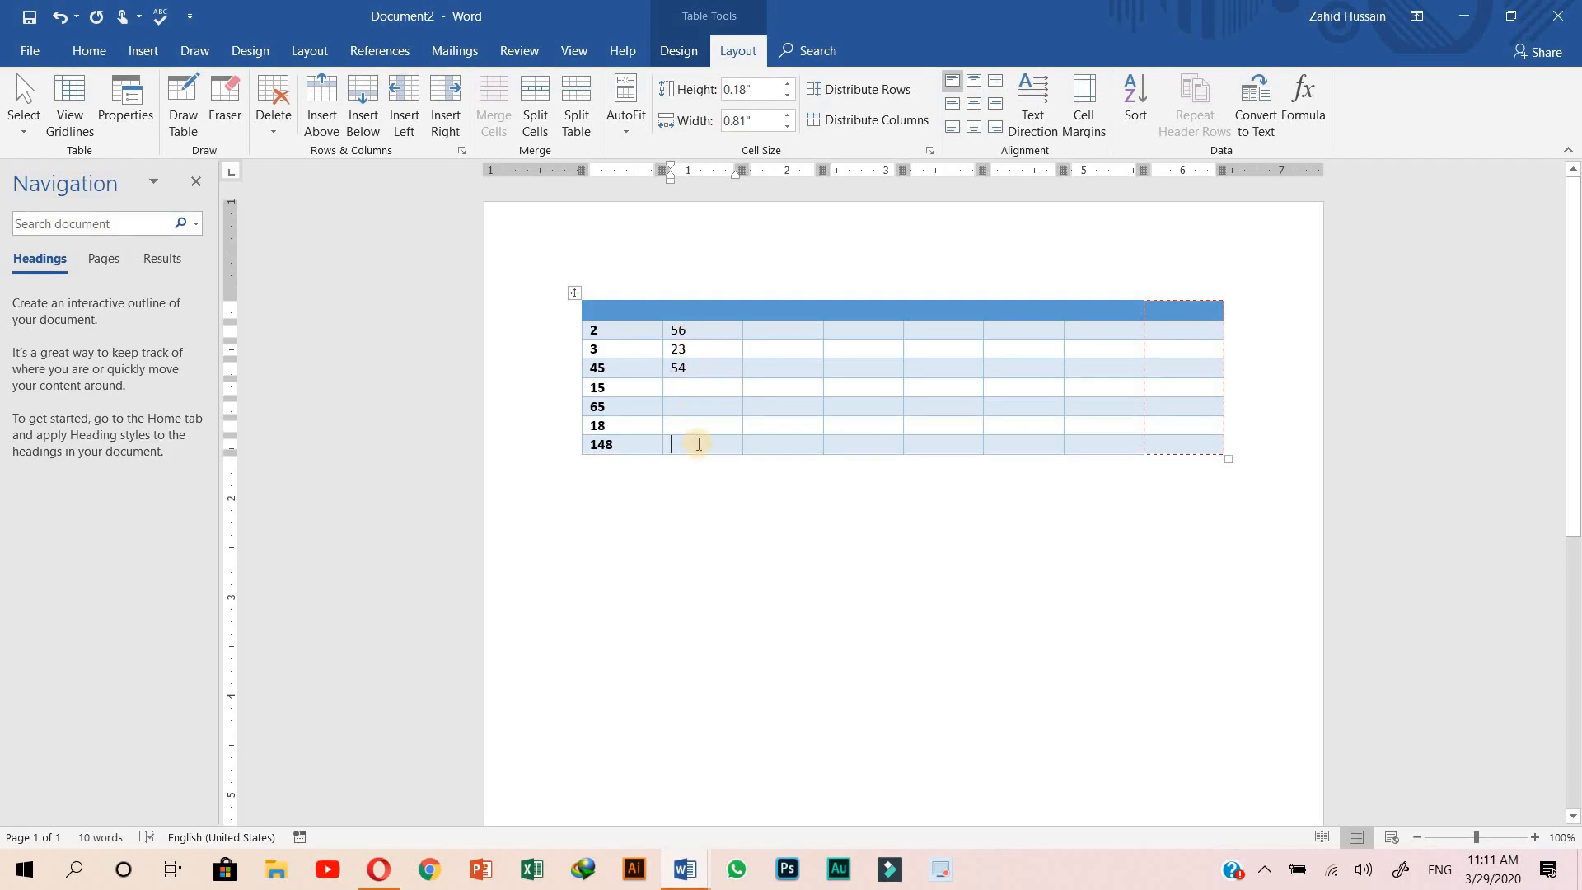
{"action": "left_click", "coordinate": [1302, 103]}
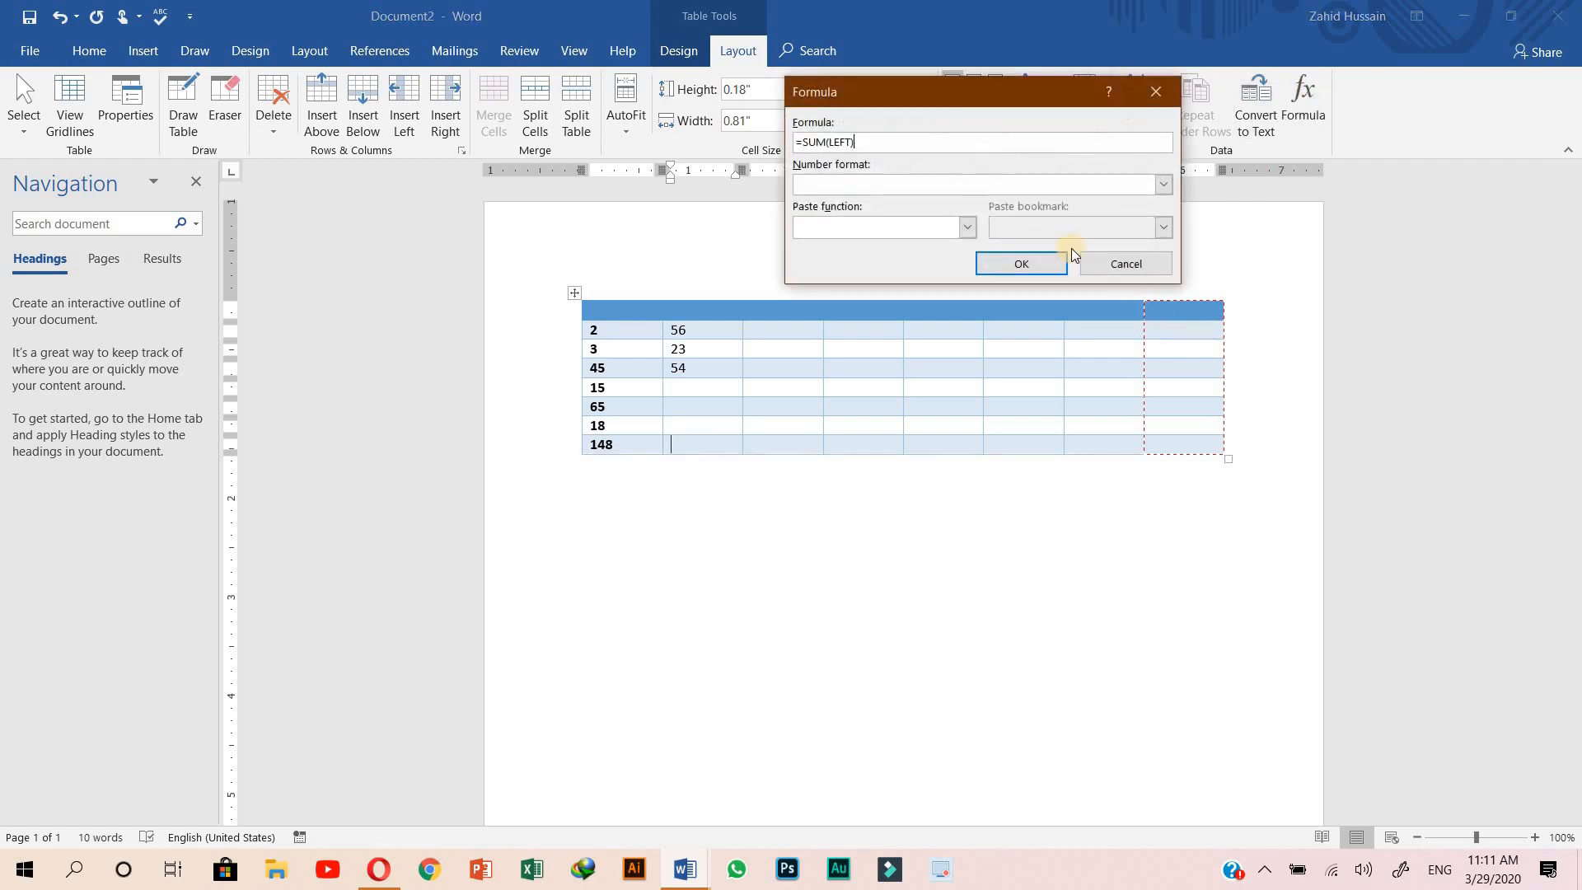
{"action": "left_click_drag", "start_coordinate": [964, 92], "coordinate": [536, 72]}
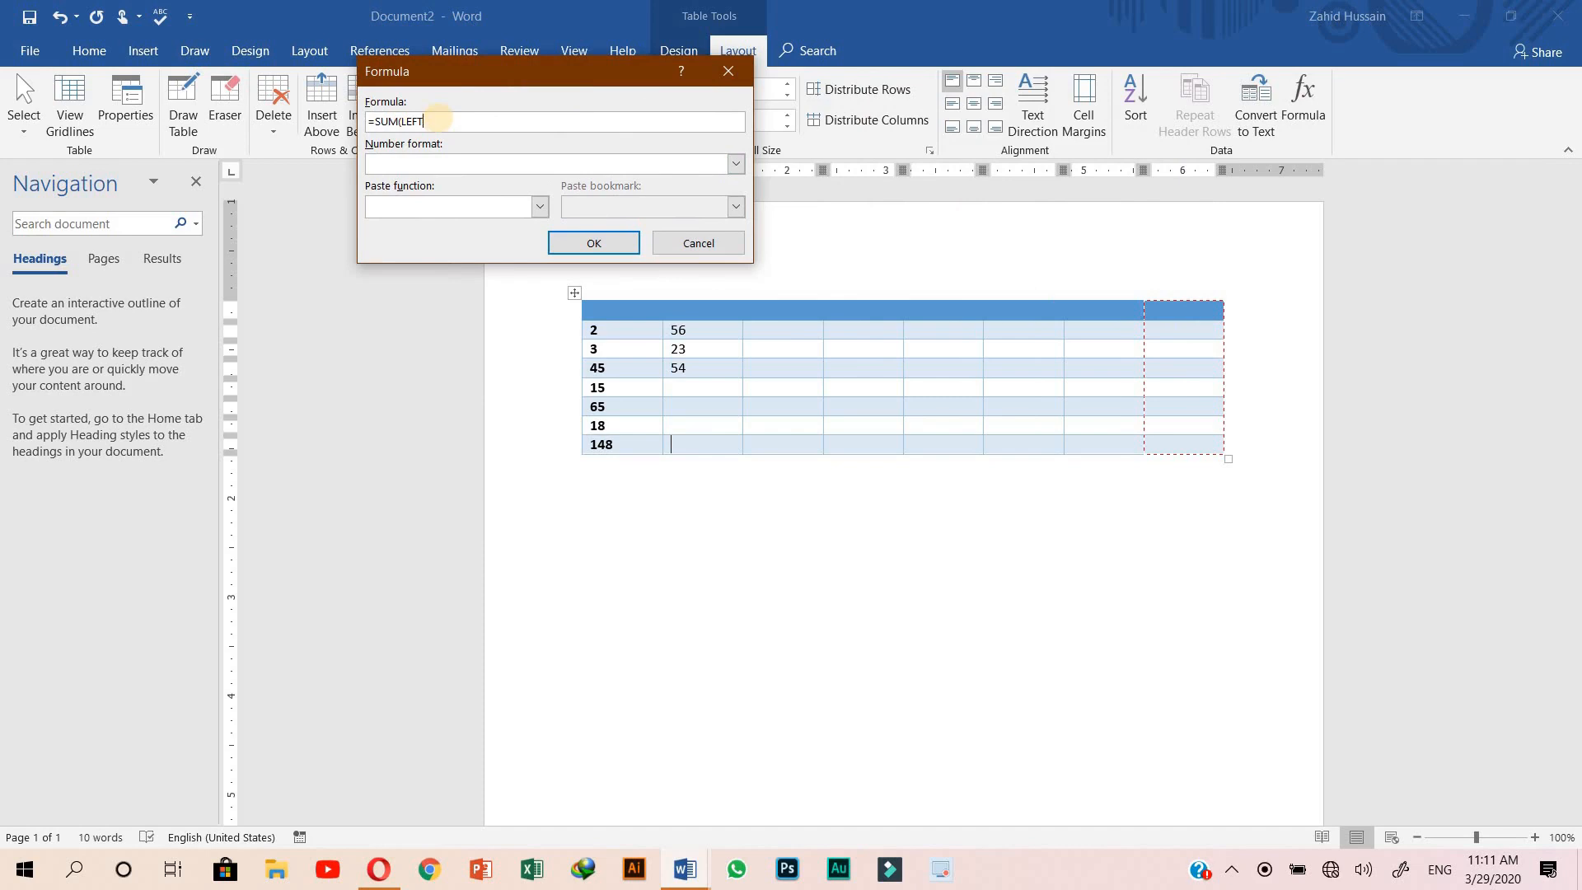
{"action": "key", "text": "BackSpace"}
{"action": "key", "text": "BackSpace"}
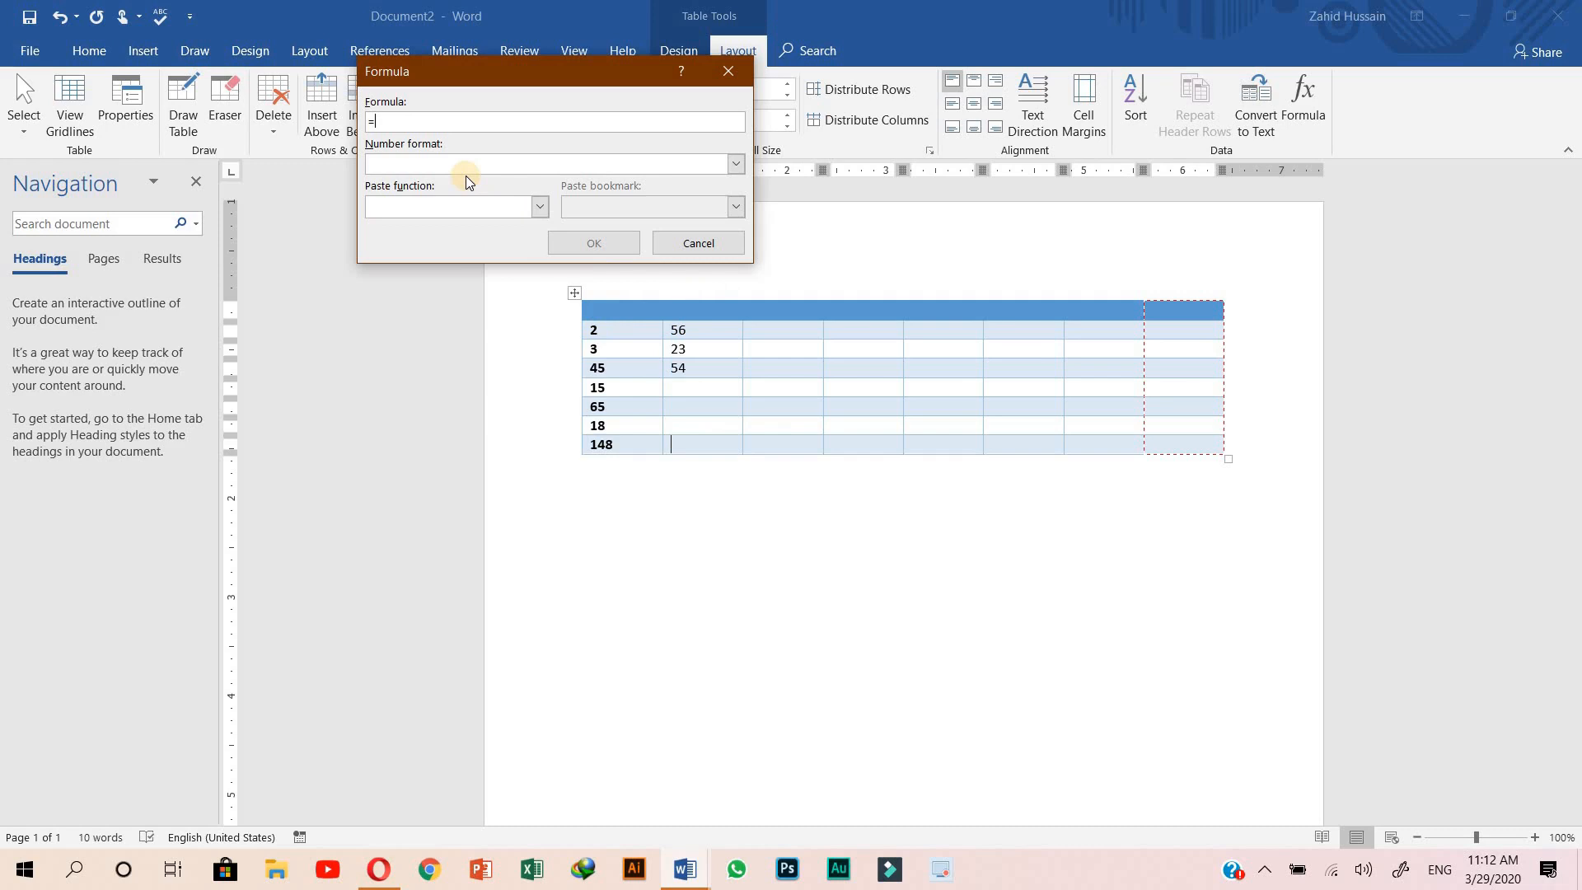
{"action": "type", "text": "B2-B4"}
{"action": "left_click", "coordinate": [597, 242]}
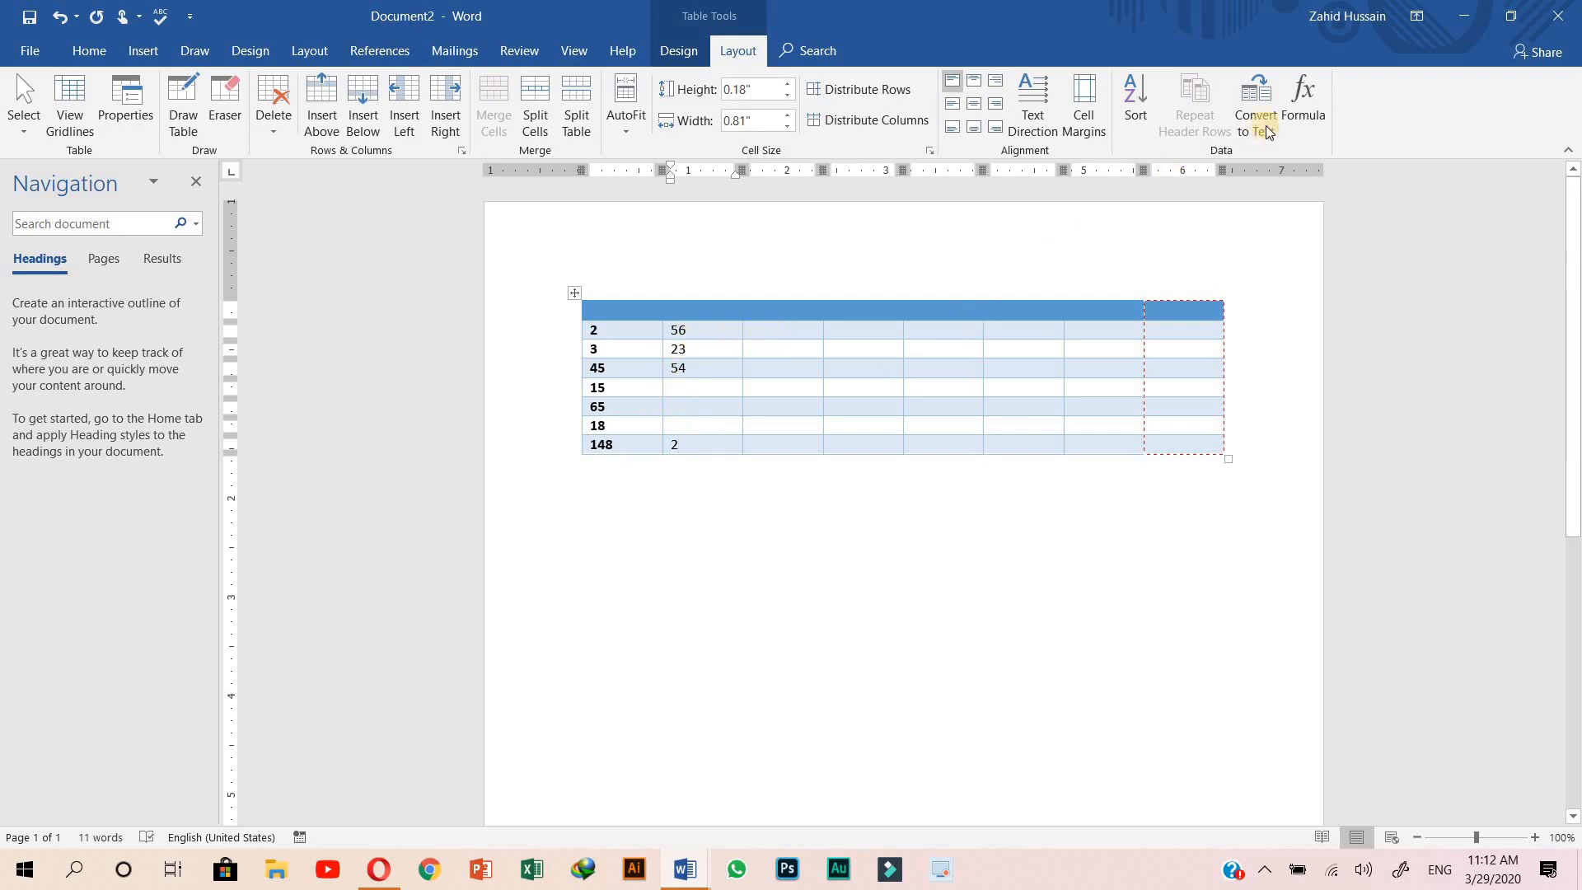
Step: Look through the functions offered for pasting into a table formula, and close the Formula dialog without inserting anything
{"action": "left_click", "coordinate": [1302, 103]}
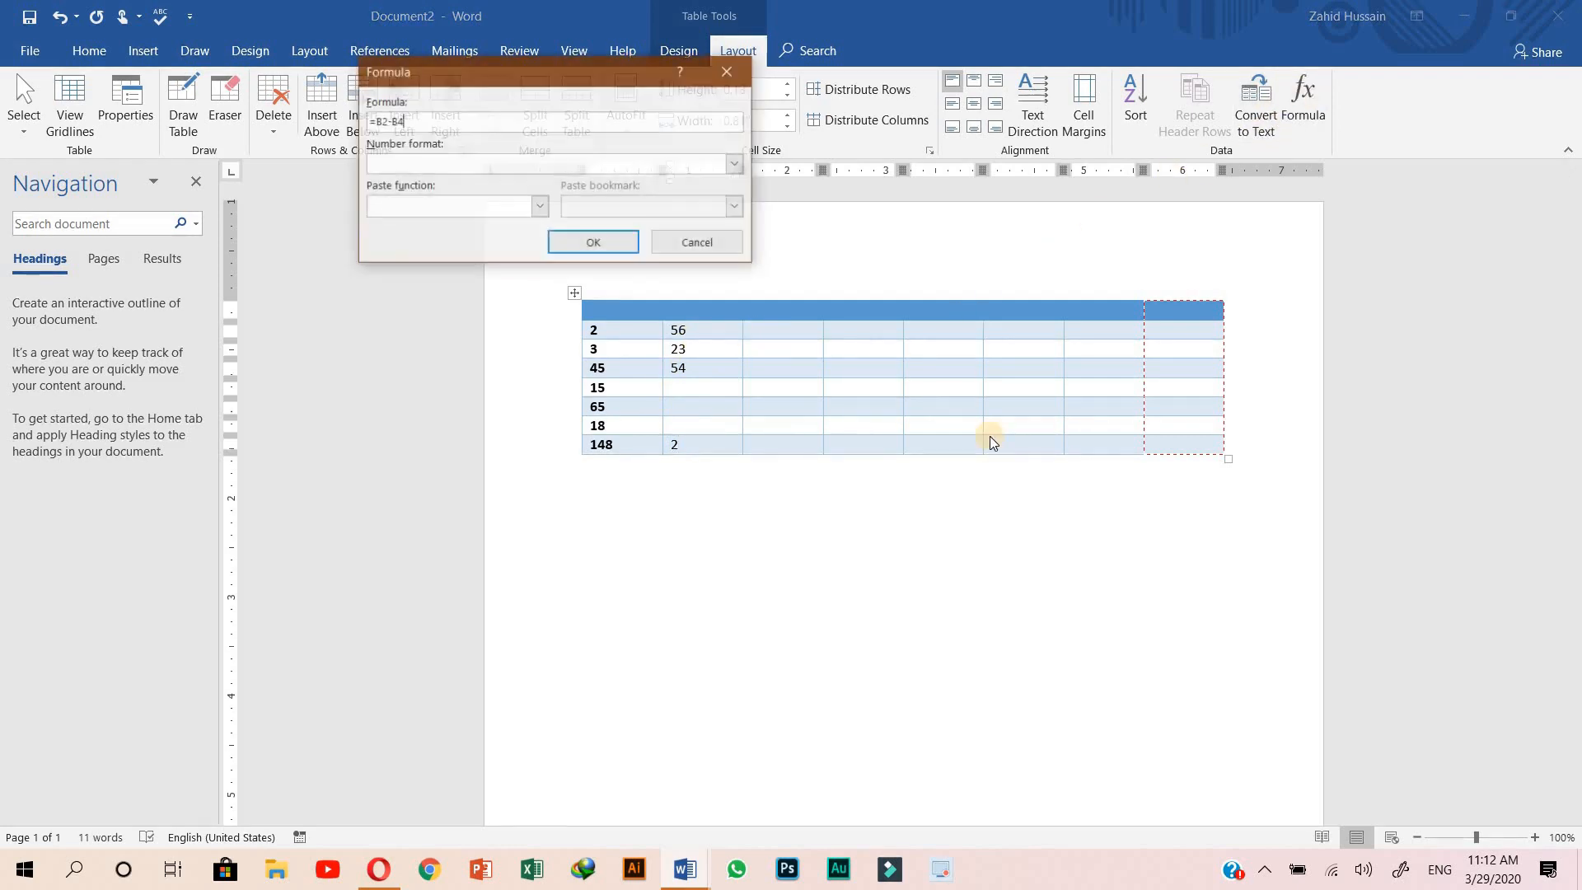
{"action": "left_click", "coordinate": [540, 206]}
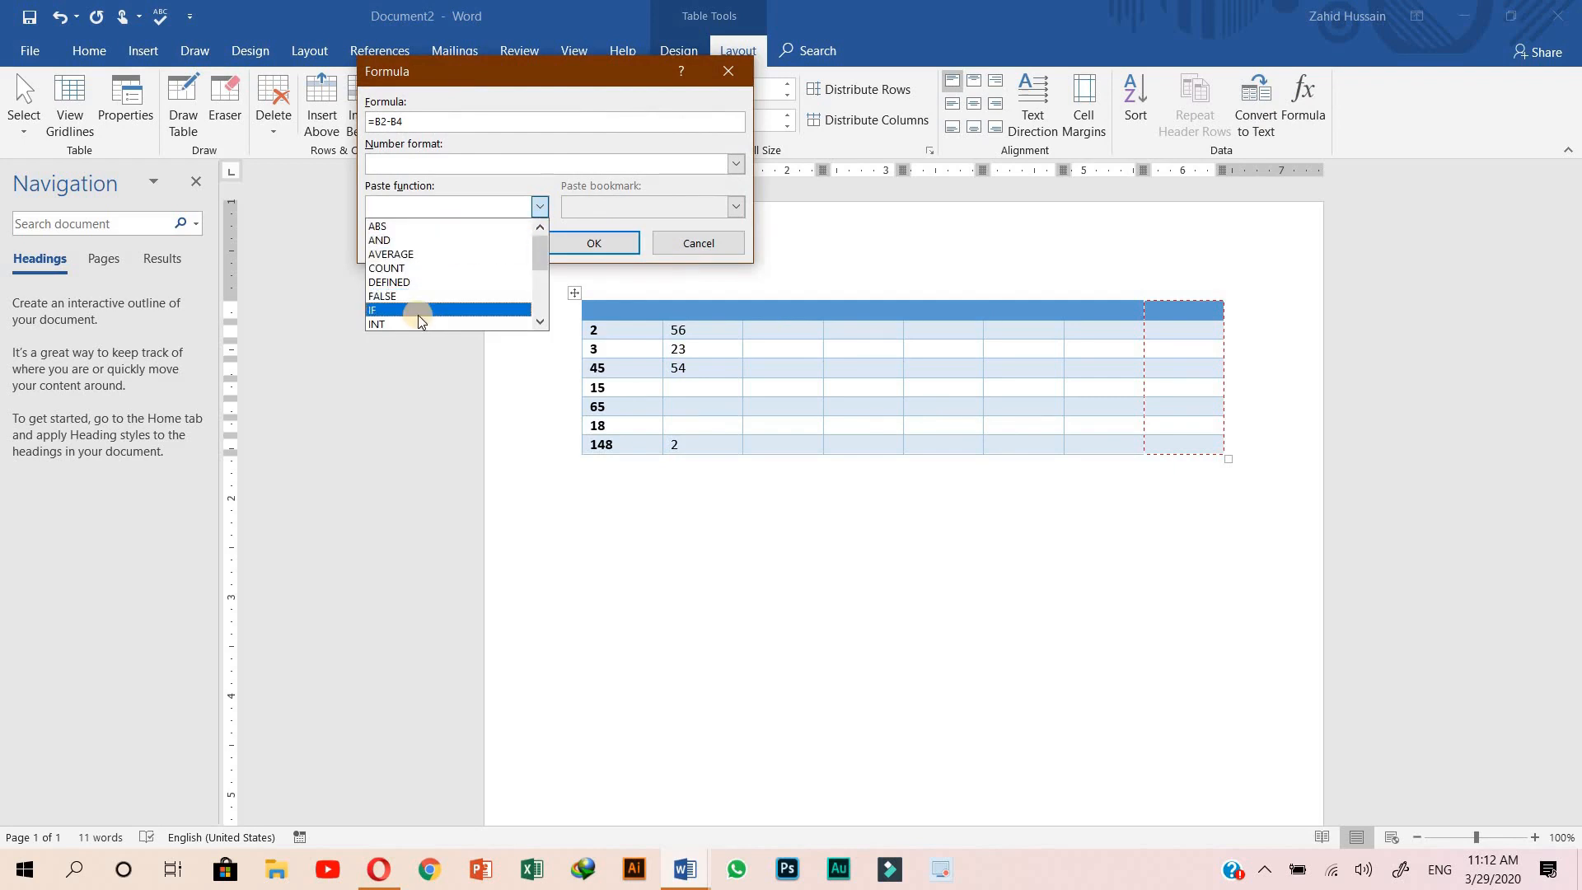
{"action": "left_click", "coordinate": [710, 242]}
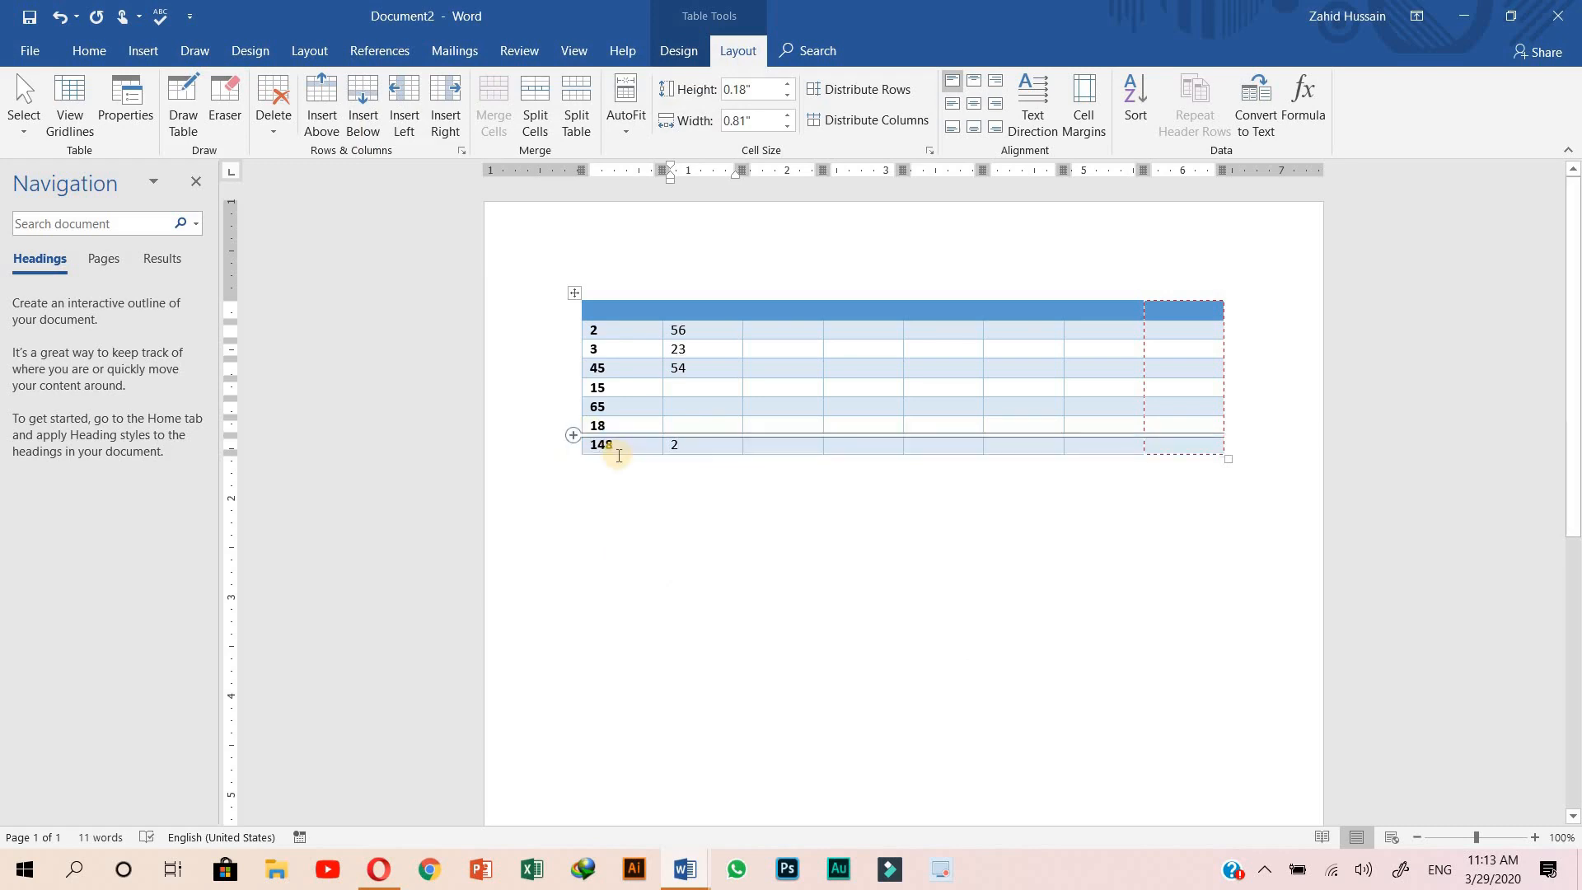
Step: Replace the 18 in the first column of the table with 55
{"action": "left_click_drag", "start_coordinate": [623, 427], "coordinate": [586, 431]}
{"action": "key", "text": "BackSpace"}
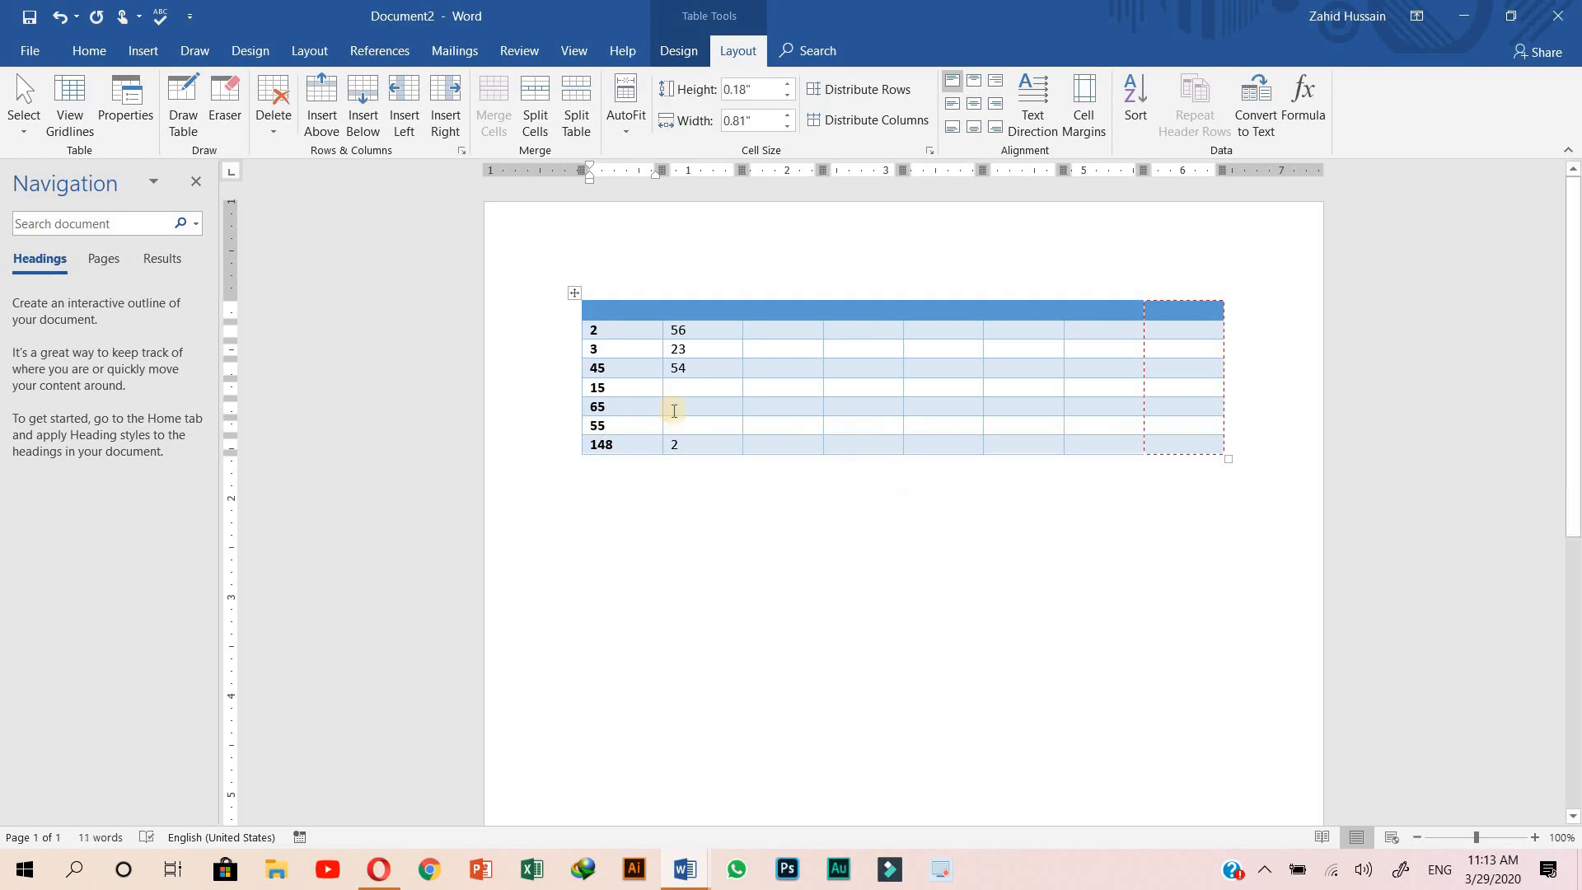
{"action": "left_click", "coordinate": [633, 387]}
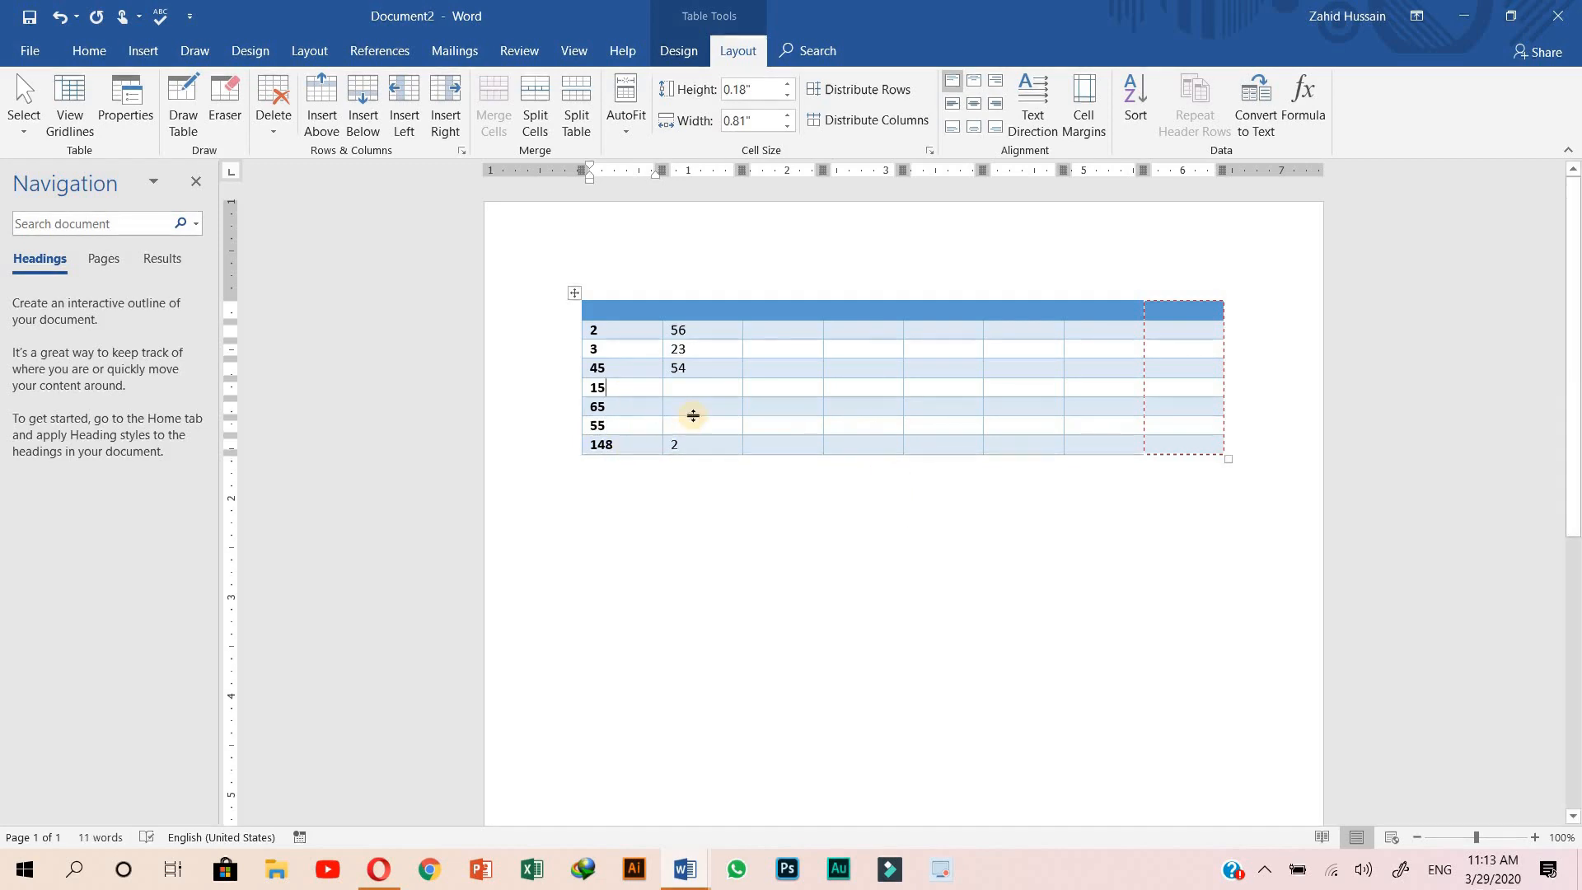
{"action": "left_click", "coordinate": [753, 404]}
{"action": "left_click", "coordinate": [714, 426]}
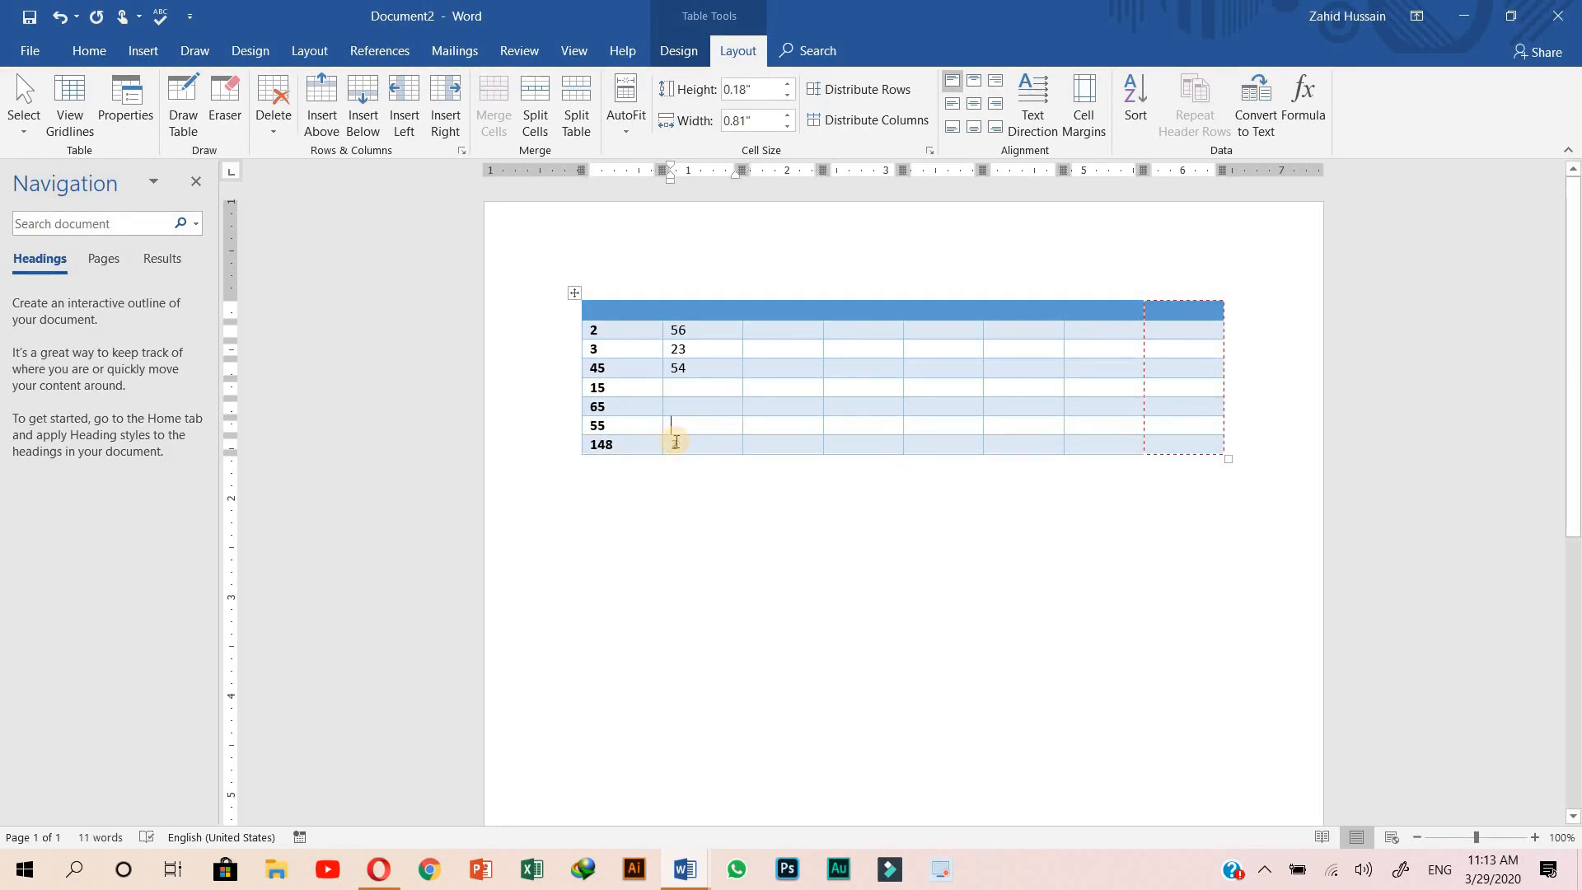
{"action": "key", "text": "ctrl+z"}
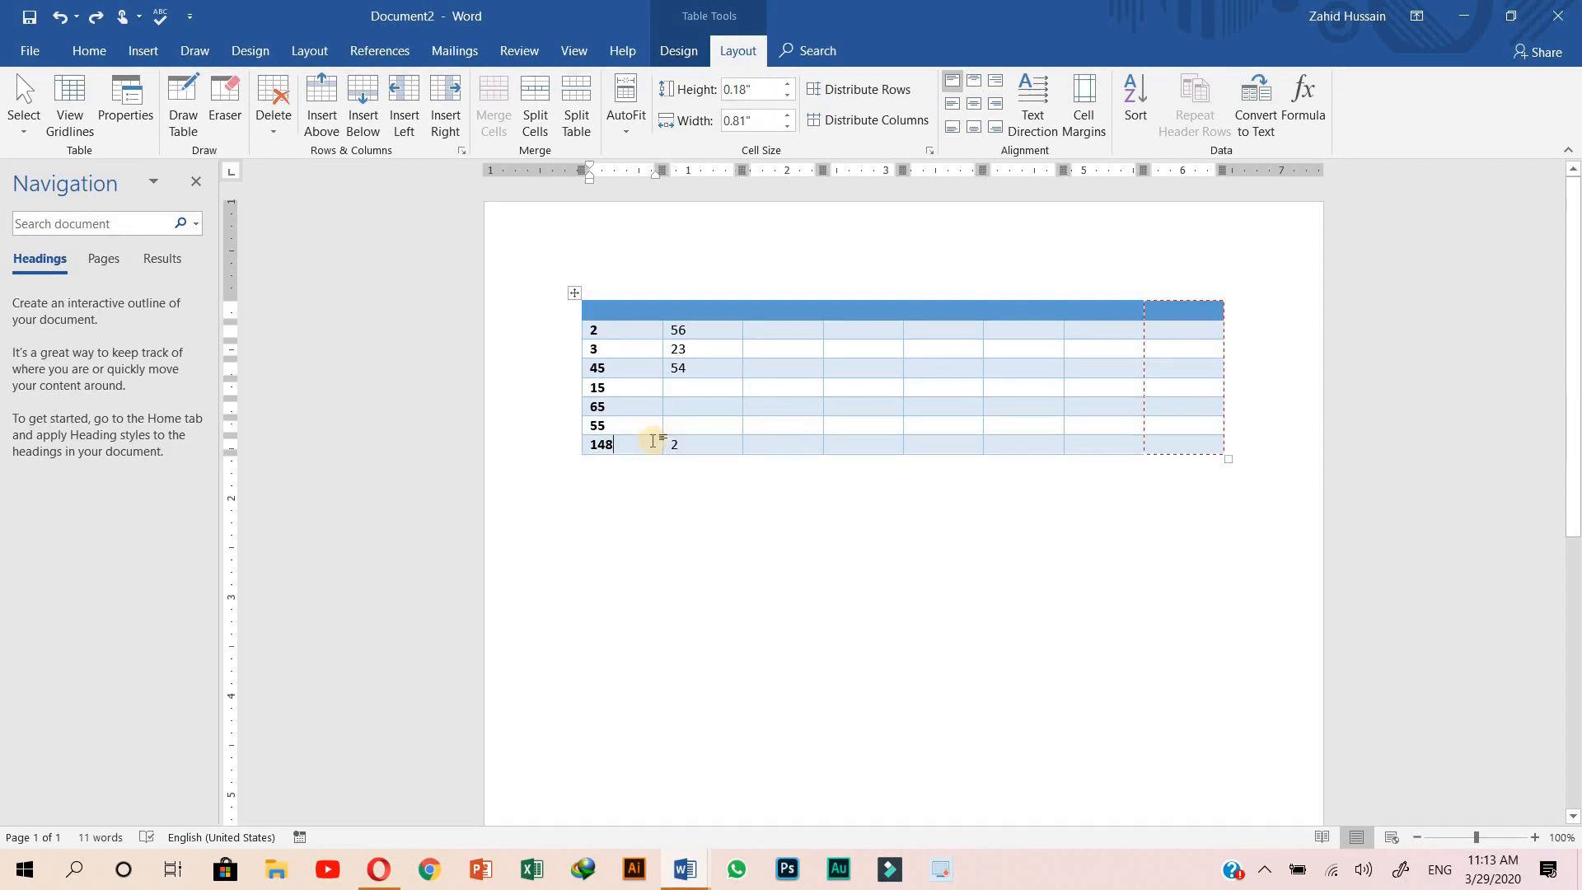
Step: Recalculate the first column's total by inserting the formula =SUM(ABOVE) again in its last cell
{"action": "left_click", "coordinate": [1302, 107]}
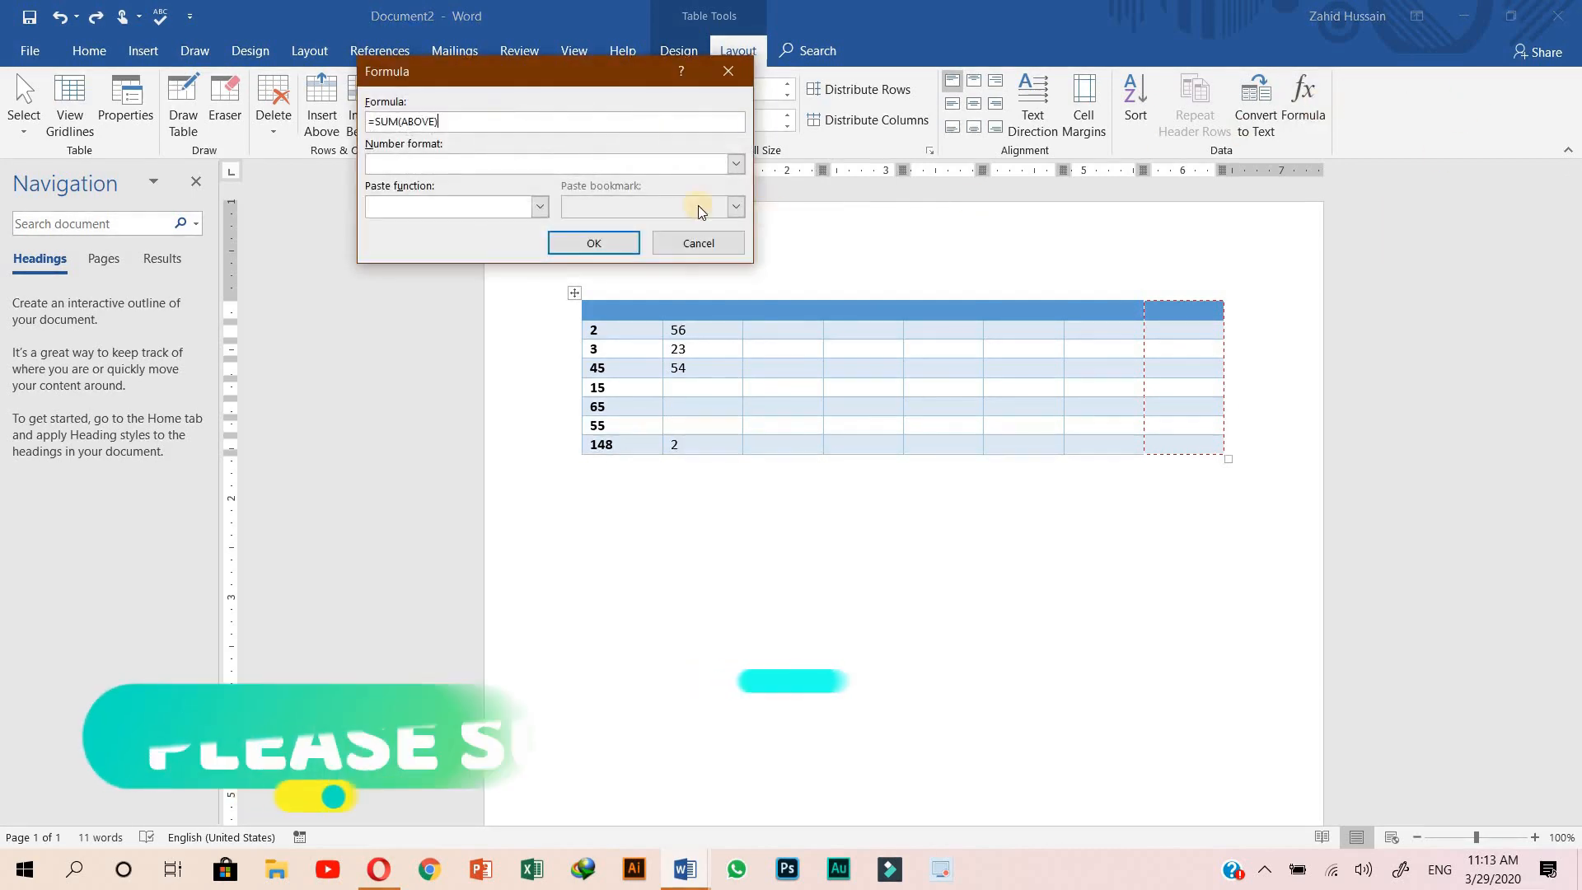
{"action": "left_click", "coordinate": [590, 244]}
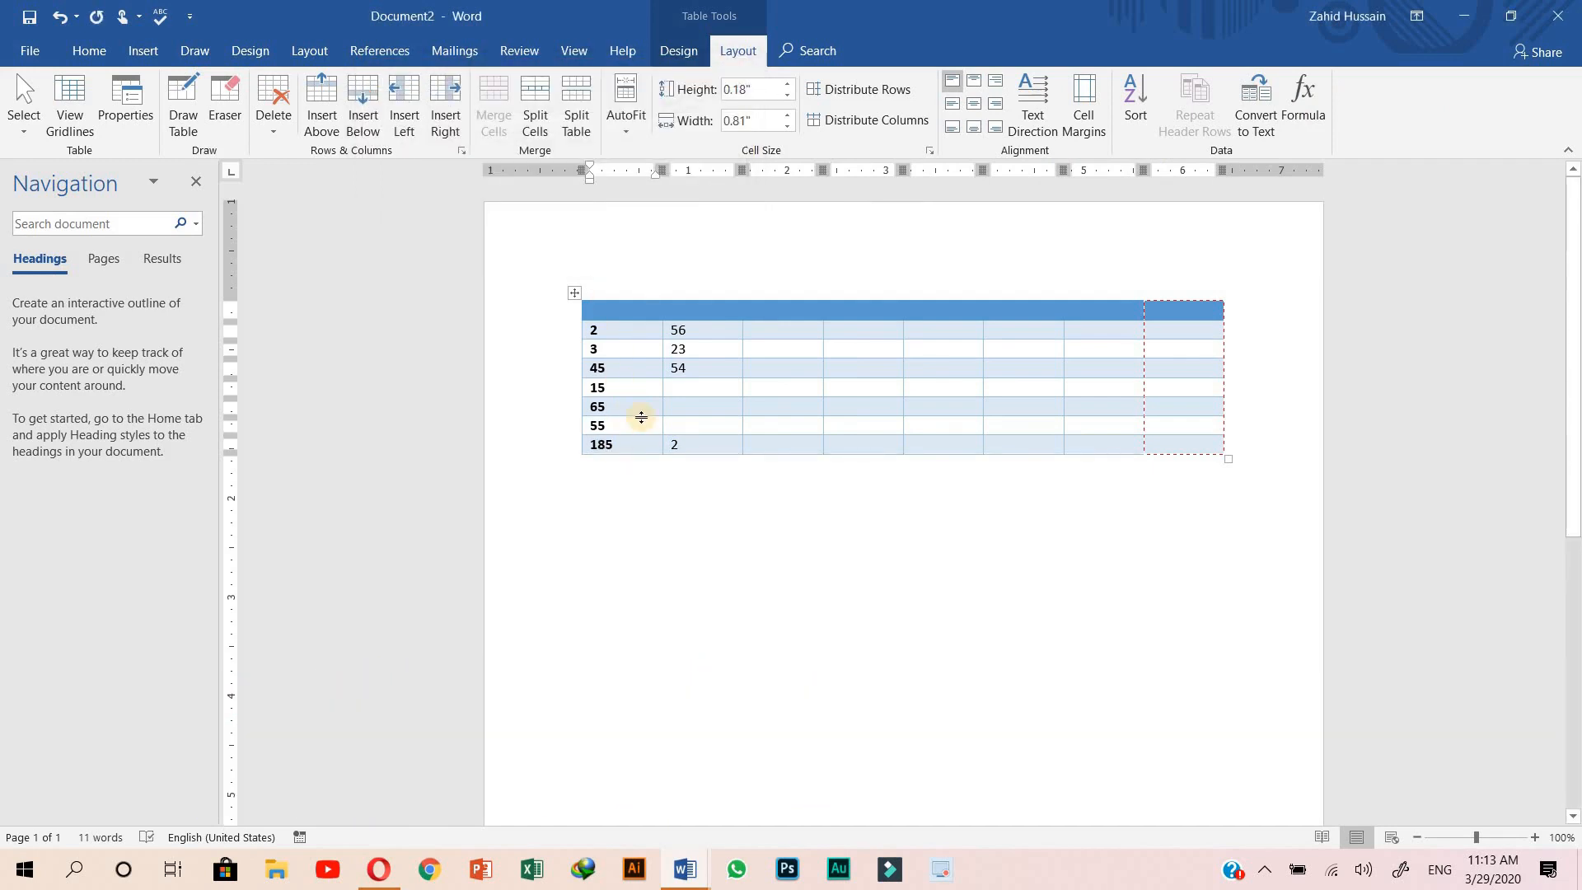
Step: Insert an embedded Excel spreadsheet on the blank line below the table
{"action": "left_click", "coordinate": [773, 690]}
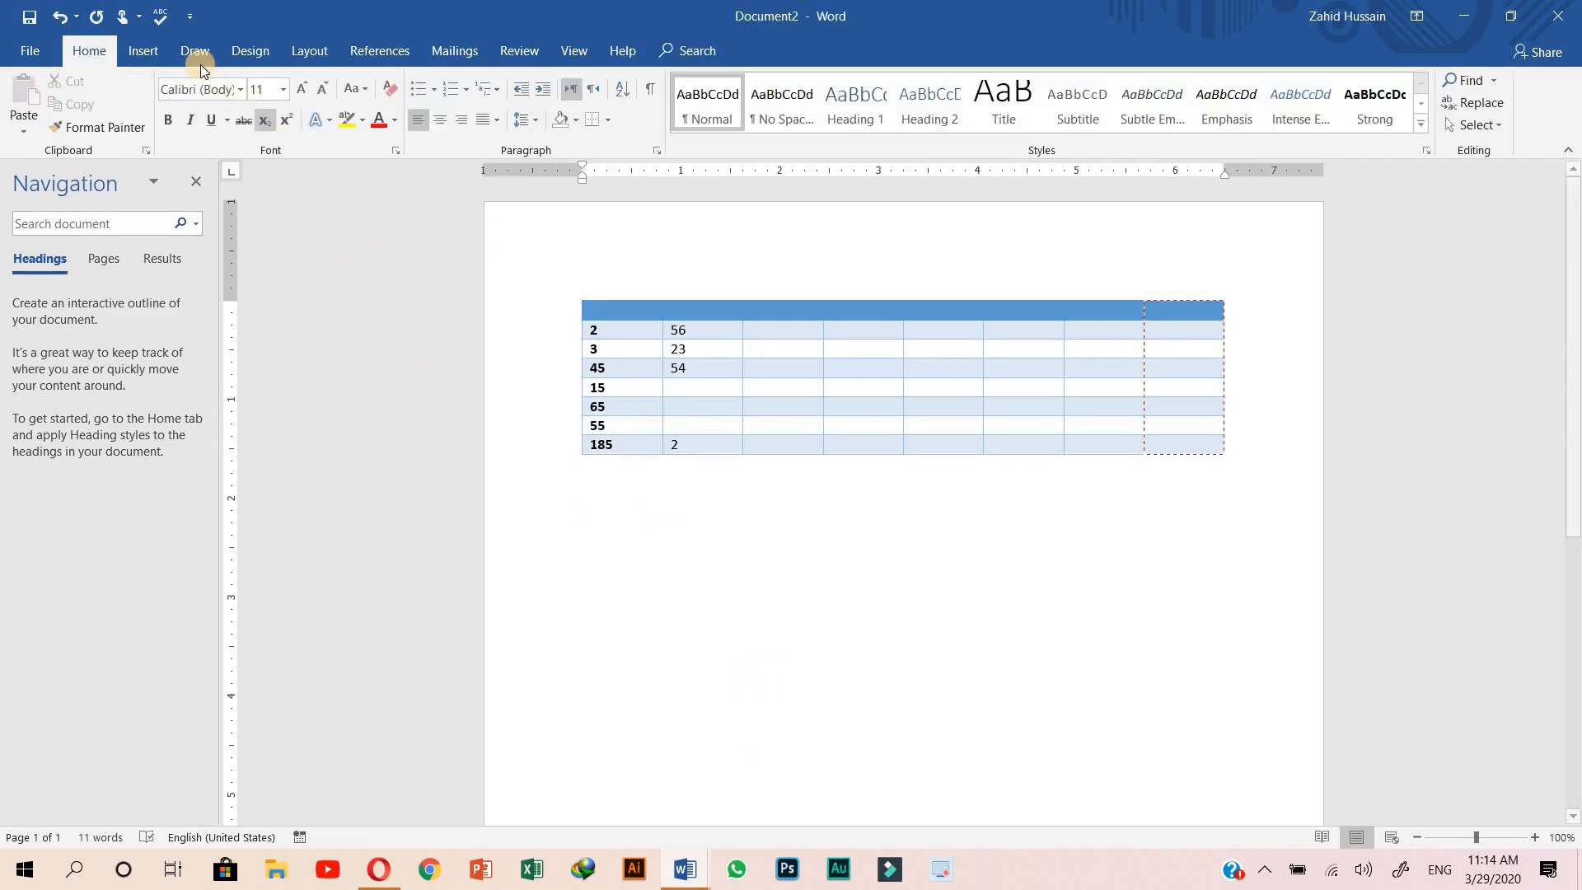
{"action": "left_click", "coordinate": [150, 51]}
{"action": "left_click", "coordinate": [161, 112]}
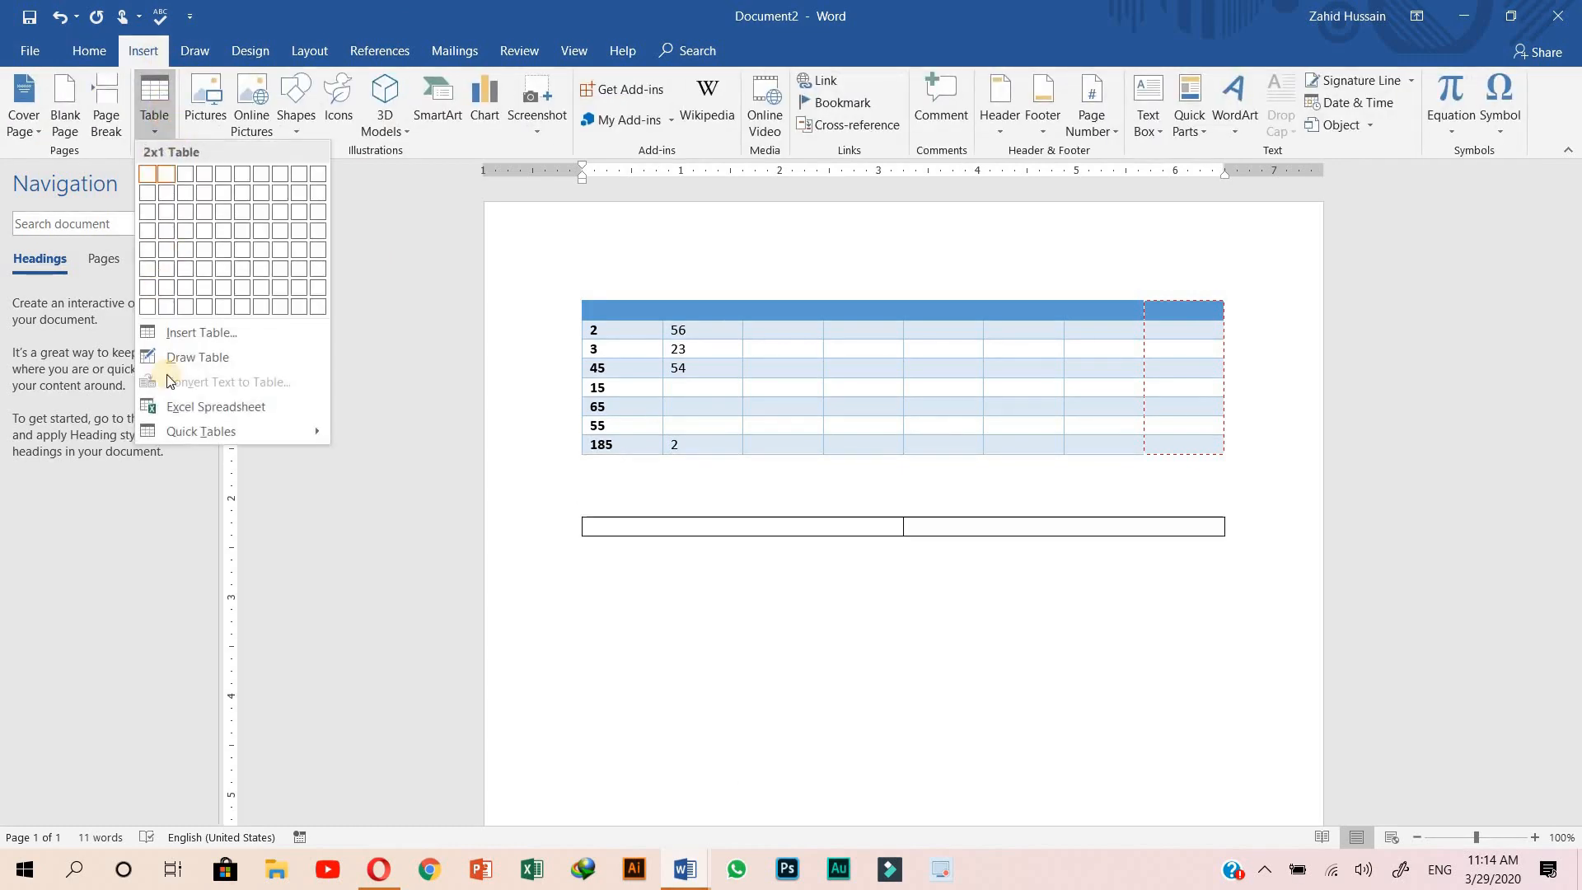
{"action": "left_click", "coordinate": [230, 407]}
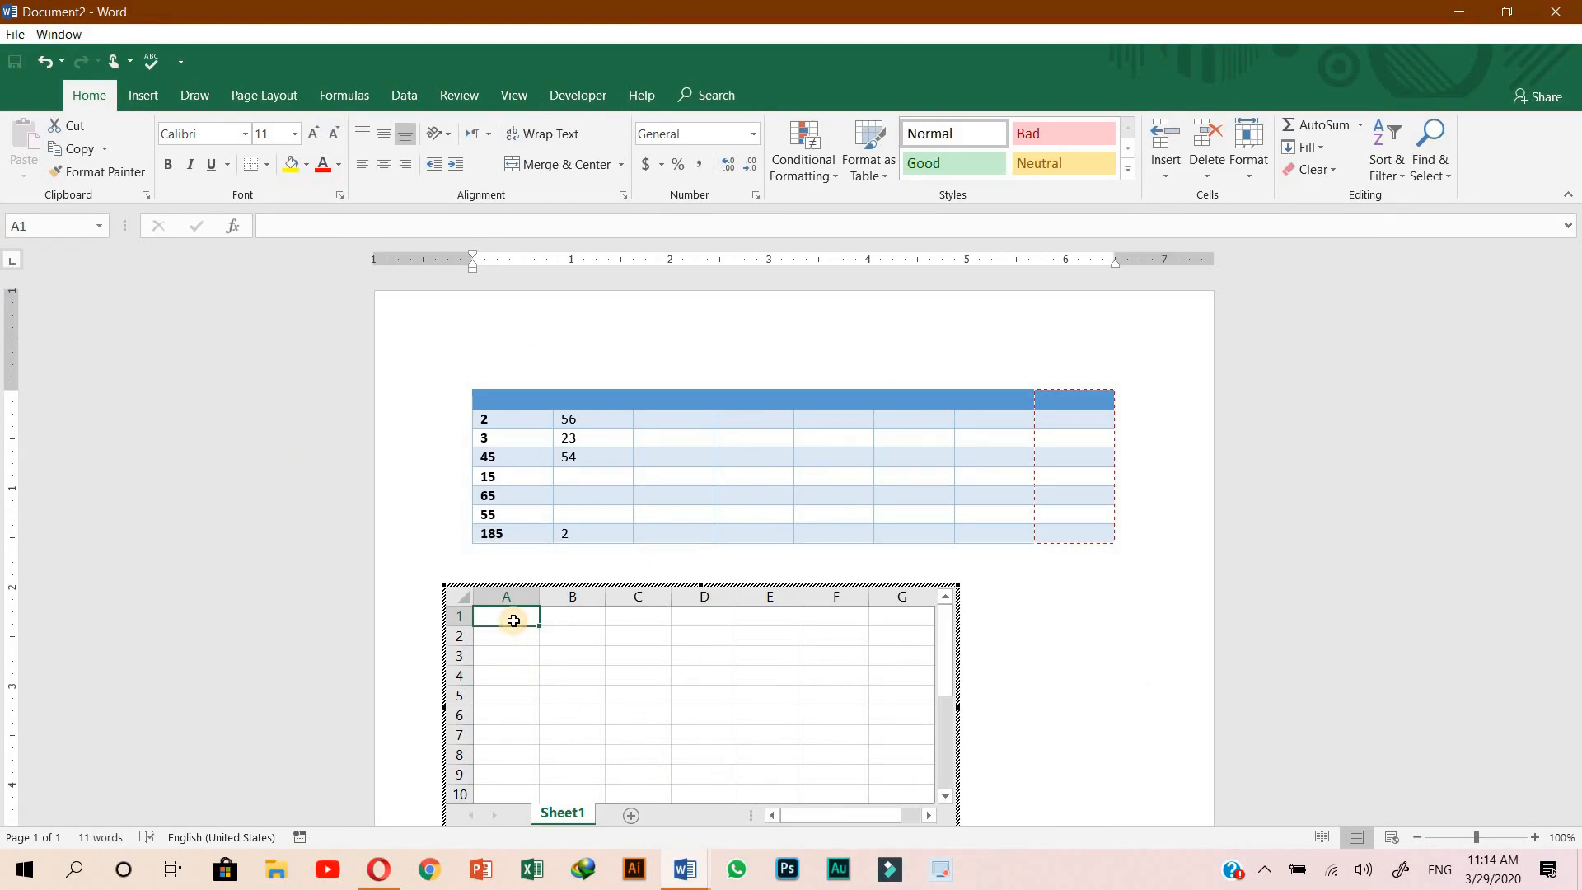
Step: Enter 25, 35, 125 and 55 in cells A1 to A4 of the embedded spreadsheet
{"action": "type", "text": "2"}
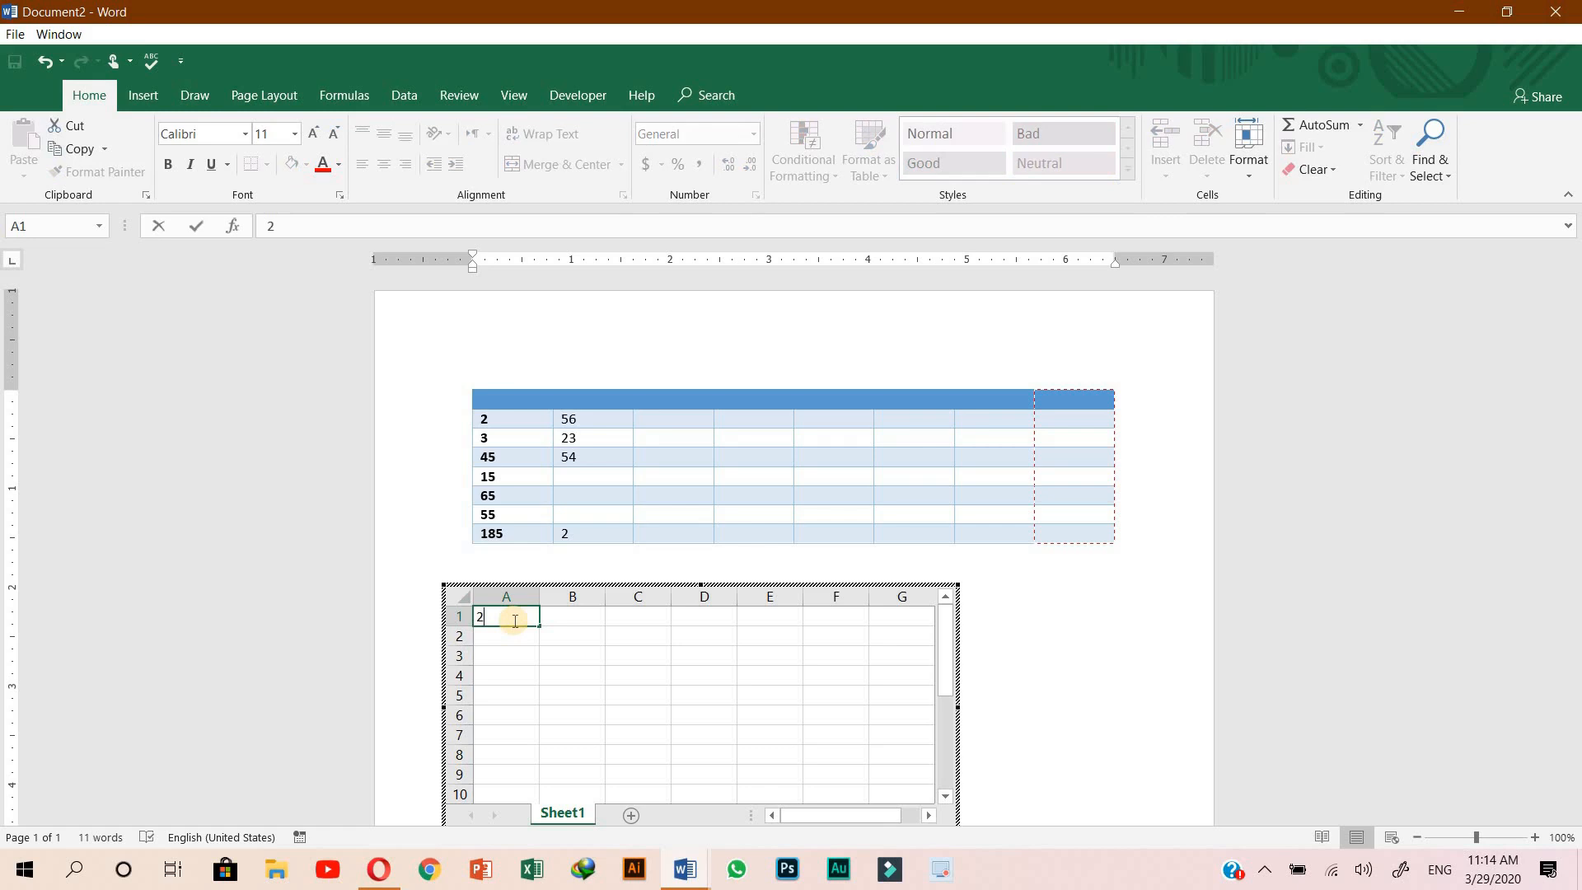
{"action": "type", "text": "5"}
{"action": "key", "text": "Return"}
{"action": "type", "text": "3"}
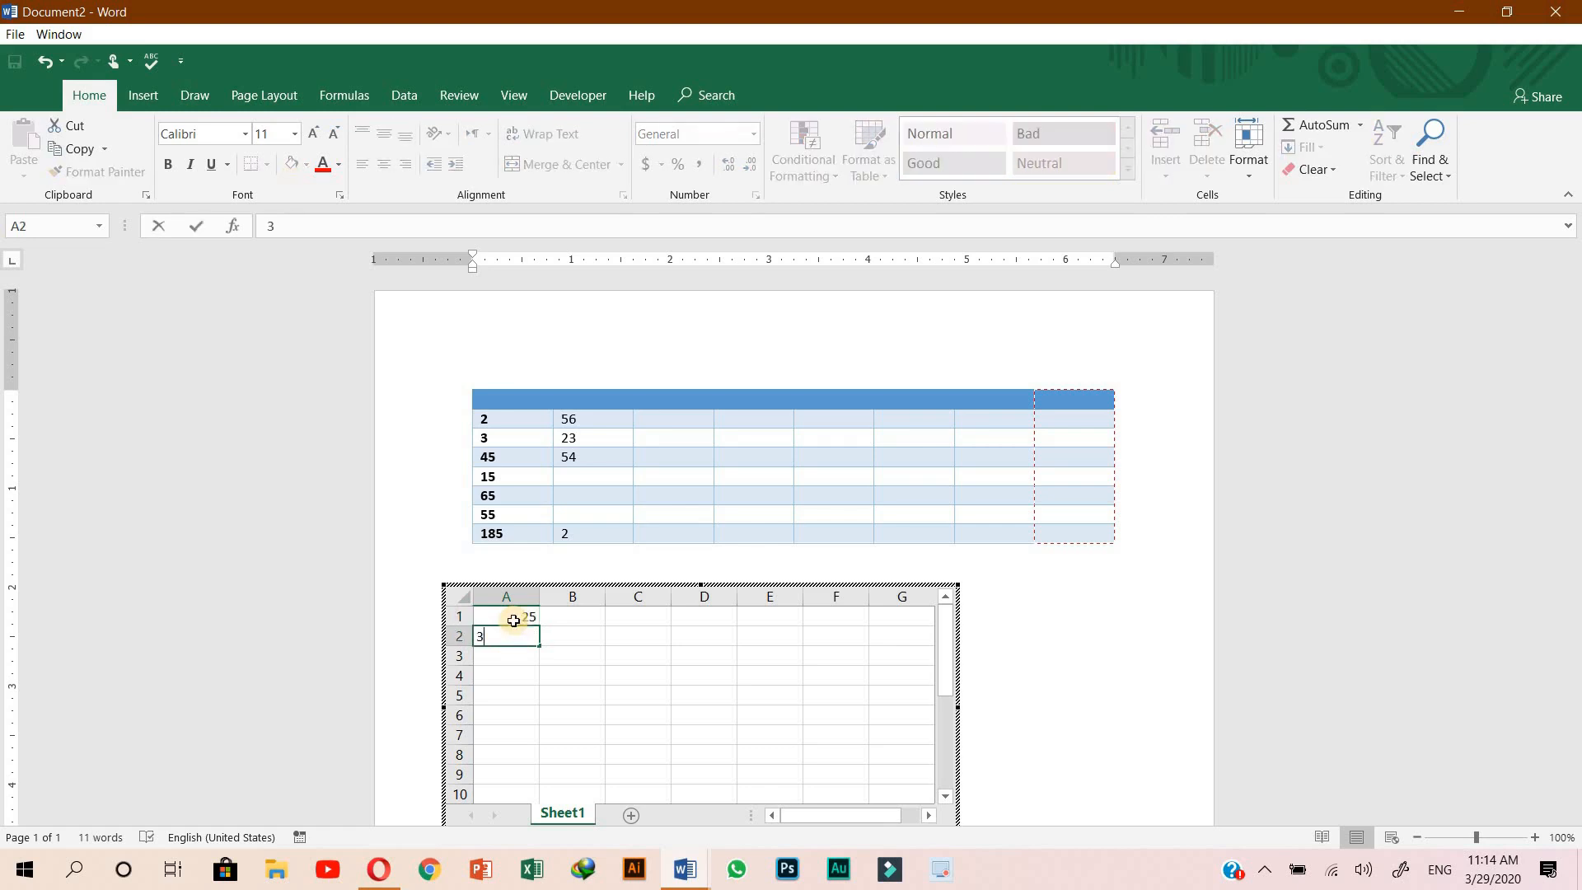
{"action": "type", "text": "5"}
{"action": "key", "text": "Return"}
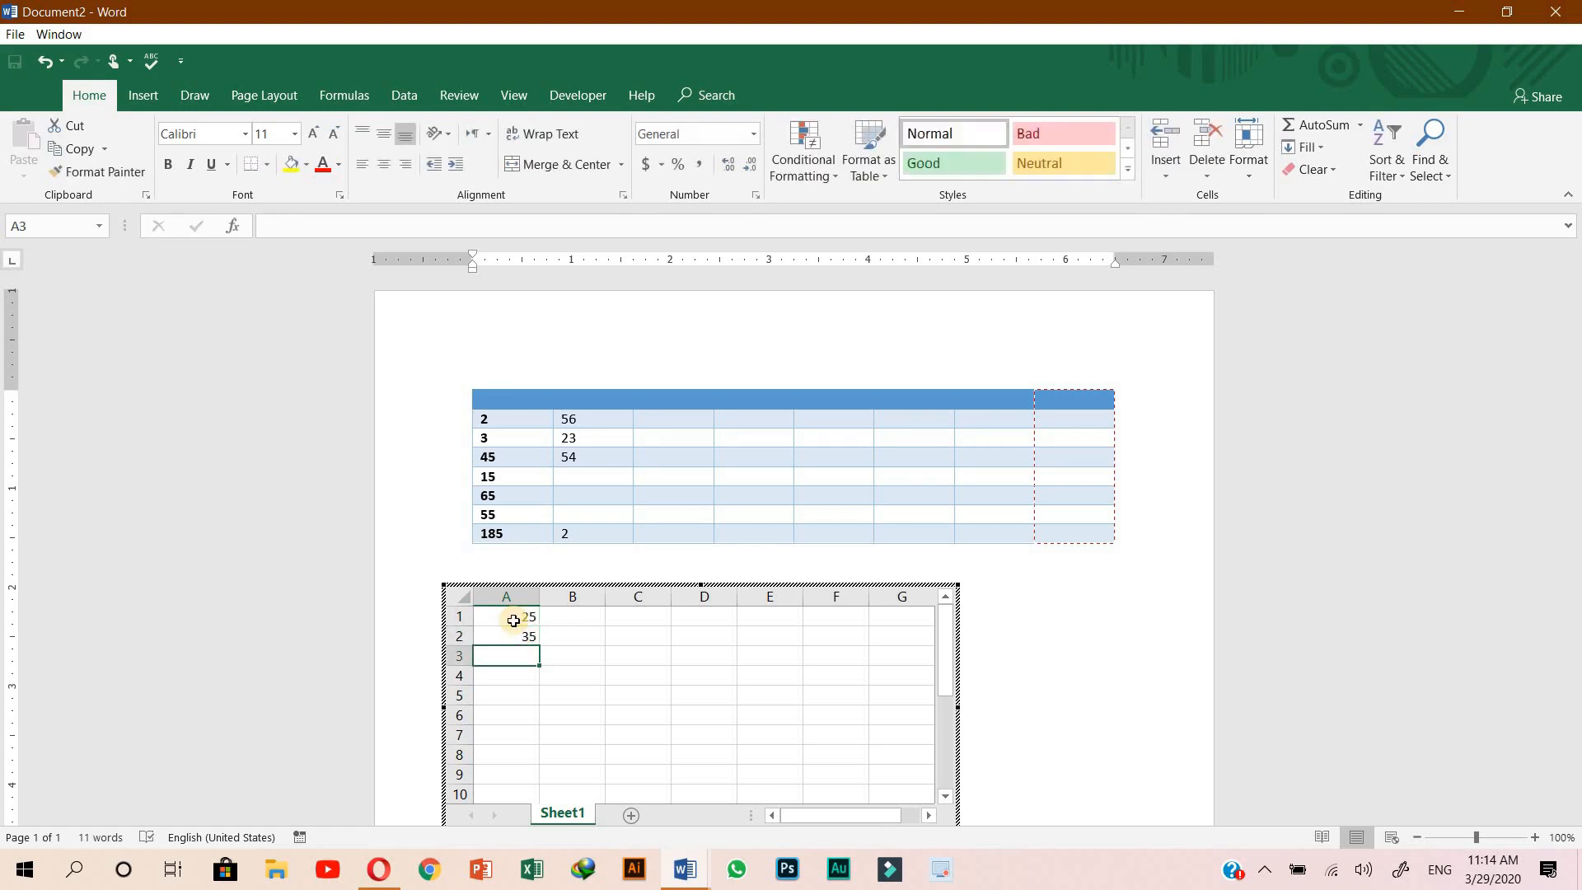
{"action": "type", "text": "125"}
{"action": "key", "text": "Return"}
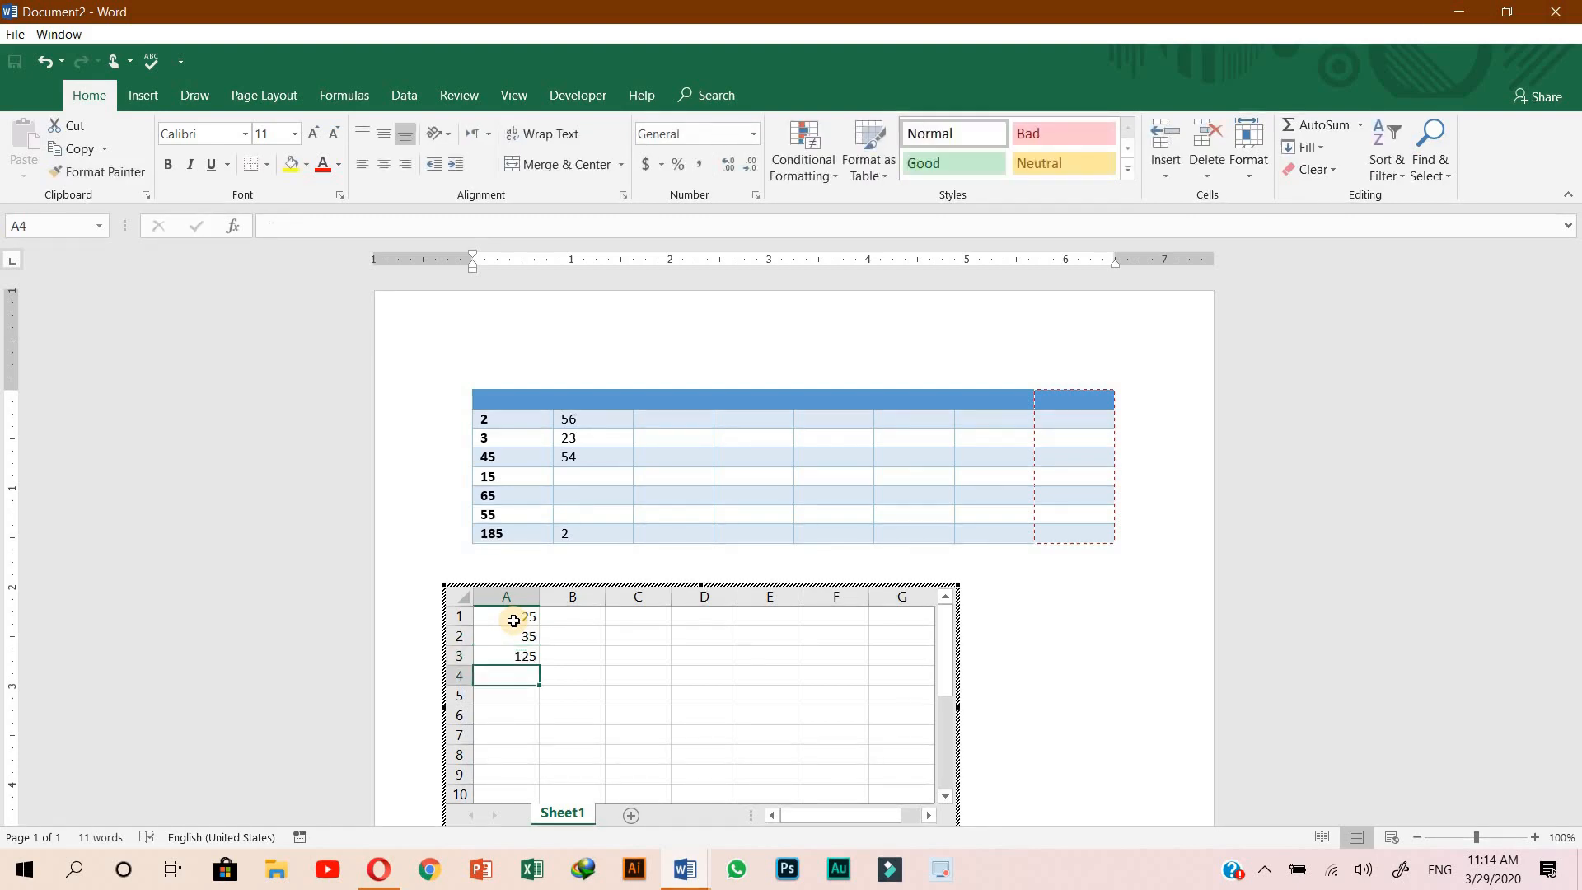
{"action": "type", "text": "55"}
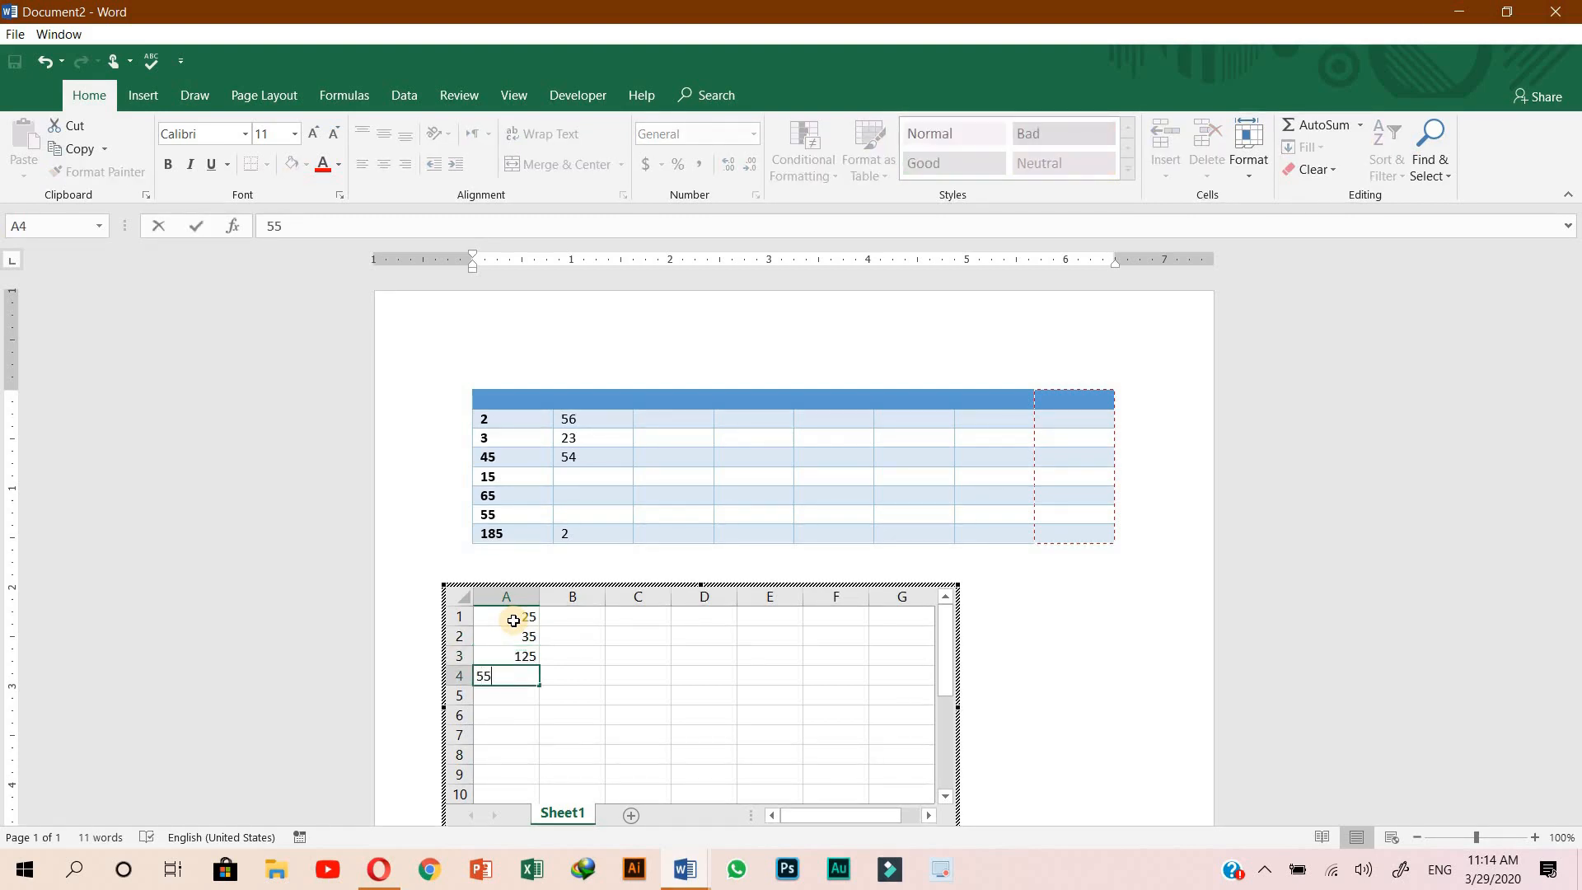
{"action": "key", "text": "Return"}
Step: Add the AutoSum formula =SUM(A1:A8) in cell A9 of the embedded spreadsheet
{"action": "key", "text": "Return"}
{"action": "key", "text": "Return"}
{"action": "key", "text": "Return"}
{"action": "key", "text": "Return"}
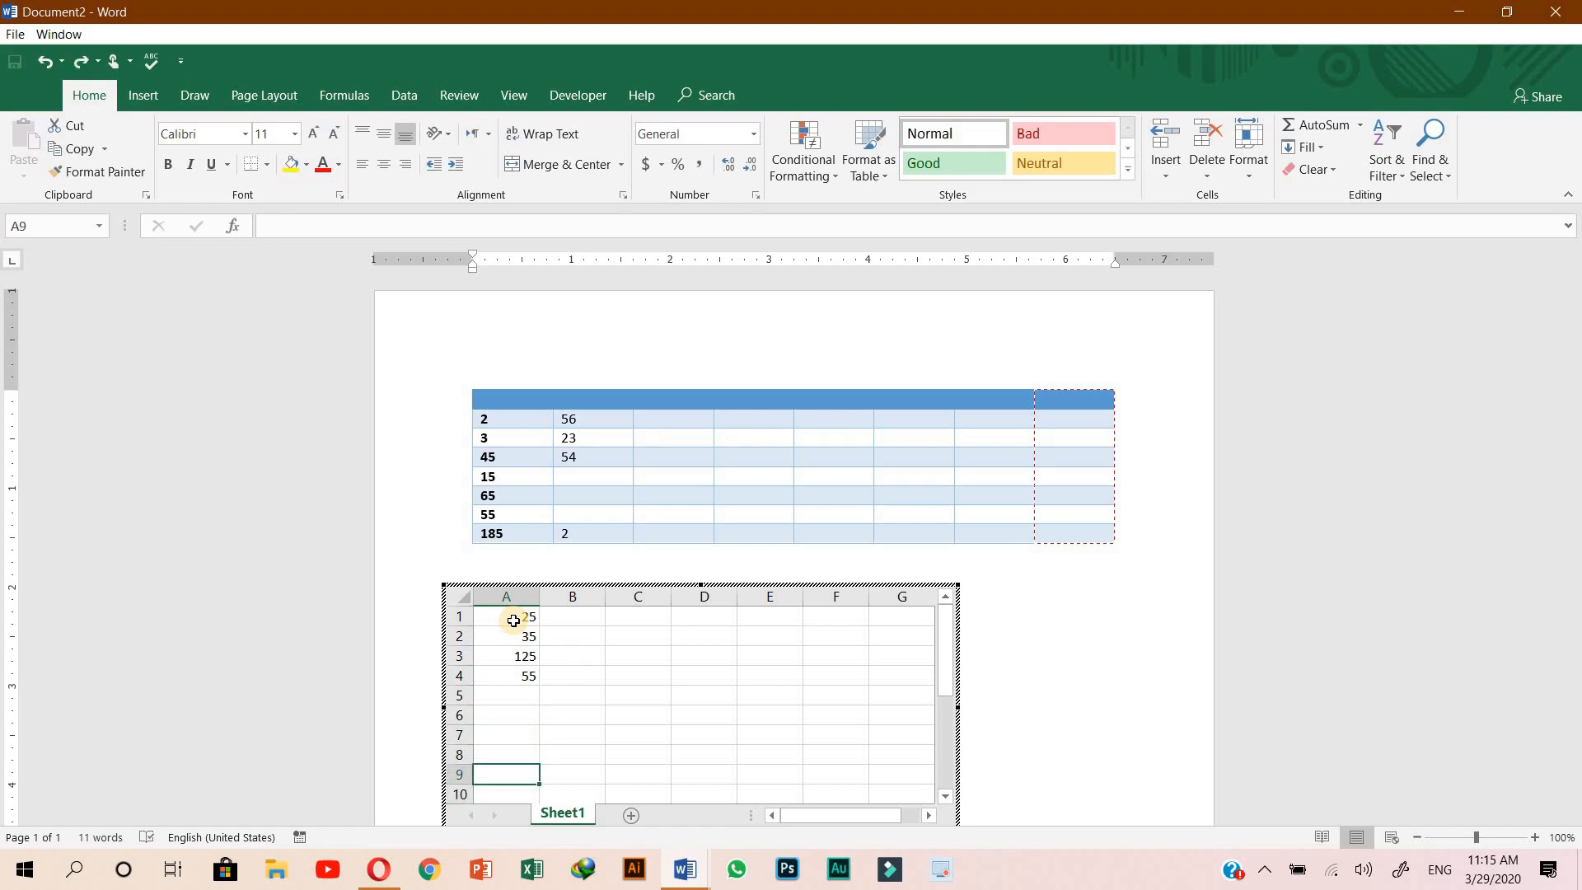
{"action": "key", "text": "alt+equal"}
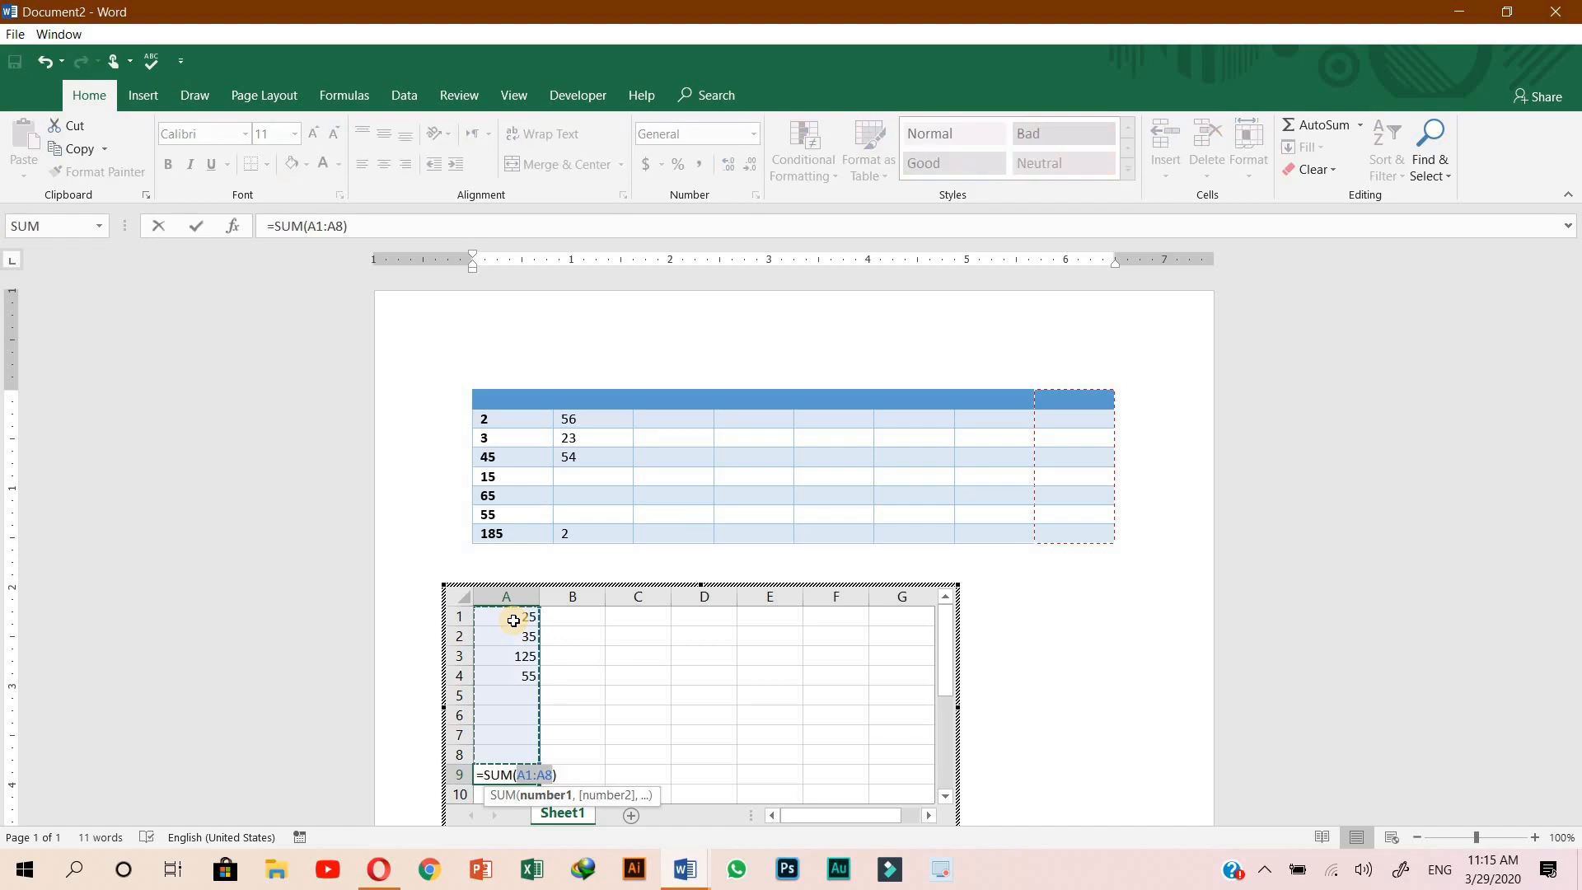
{"action": "key", "text": "Return"}
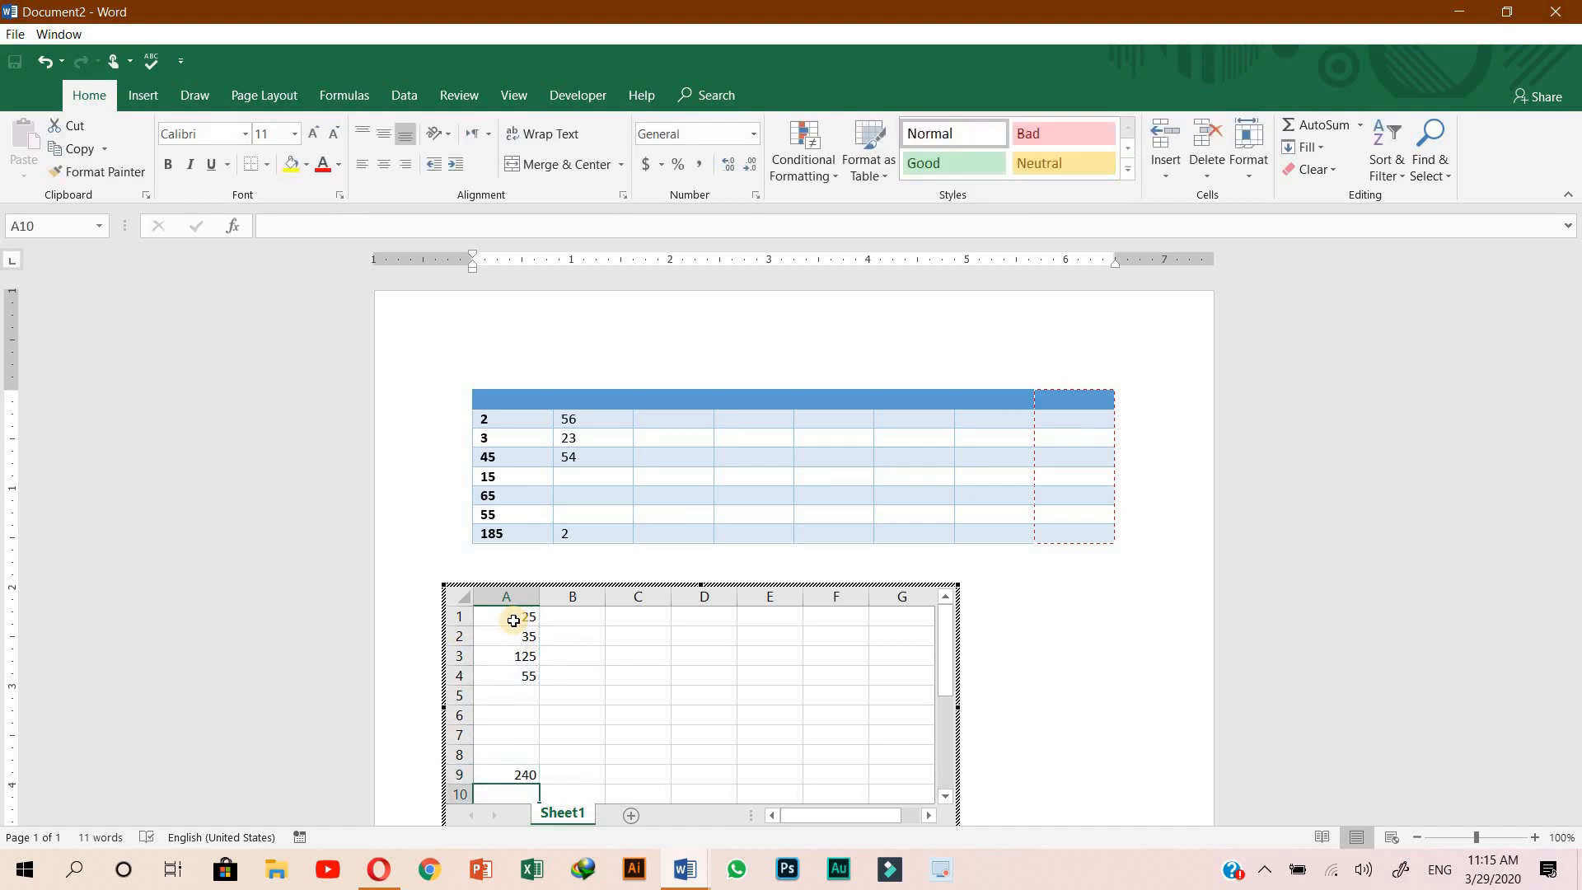
Step: Enter 45 in cell A5 of the embedded spreadsheet
{"action": "left_click", "coordinate": [528, 699]}
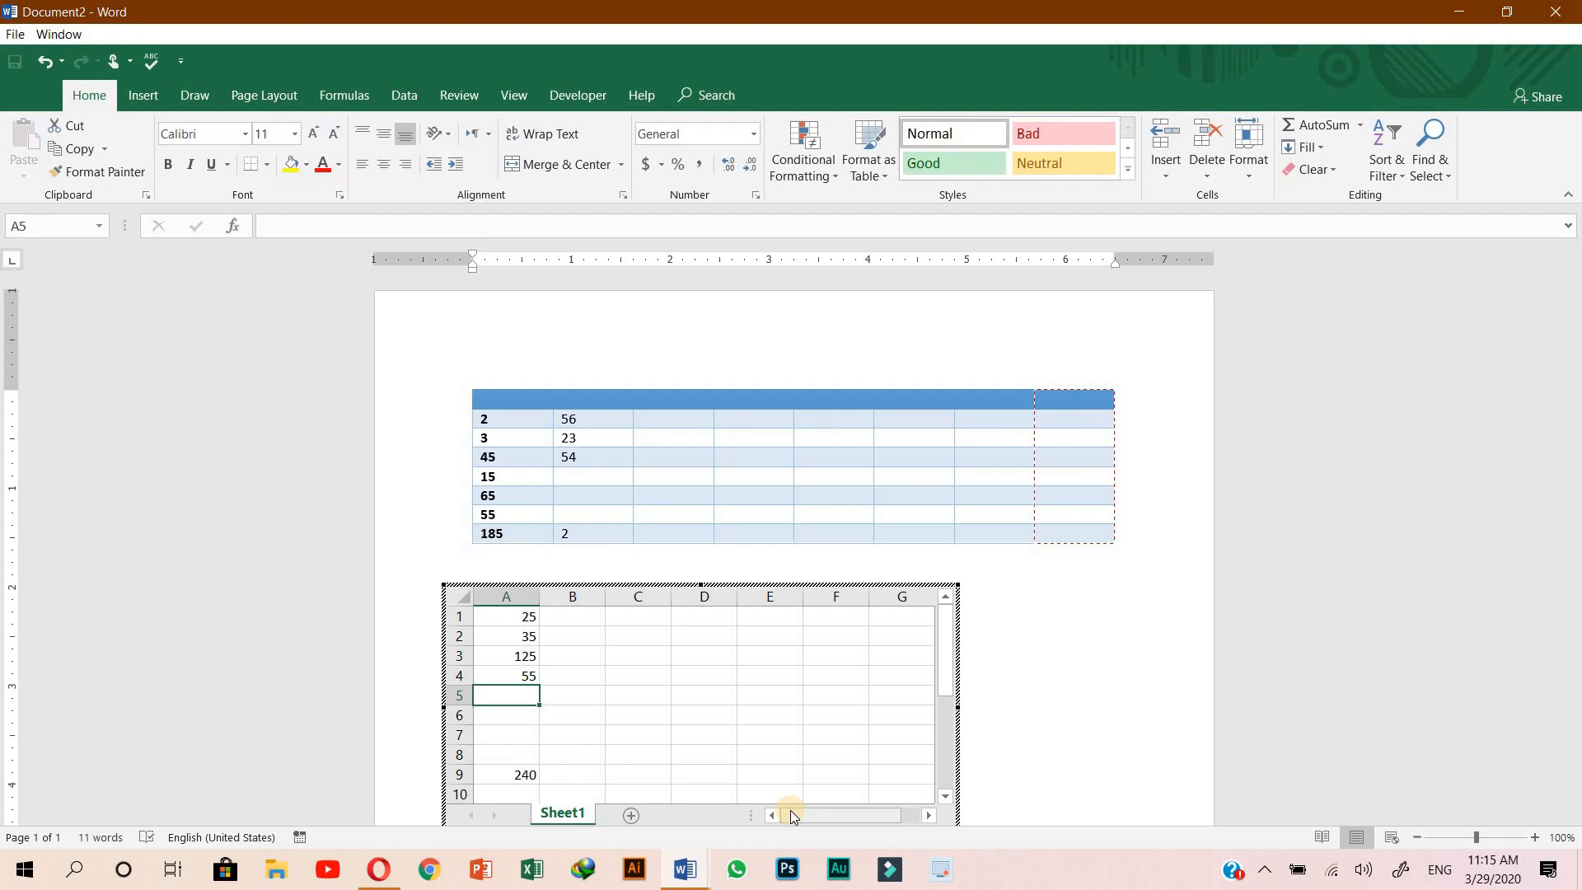
{"action": "type", "text": "45"}
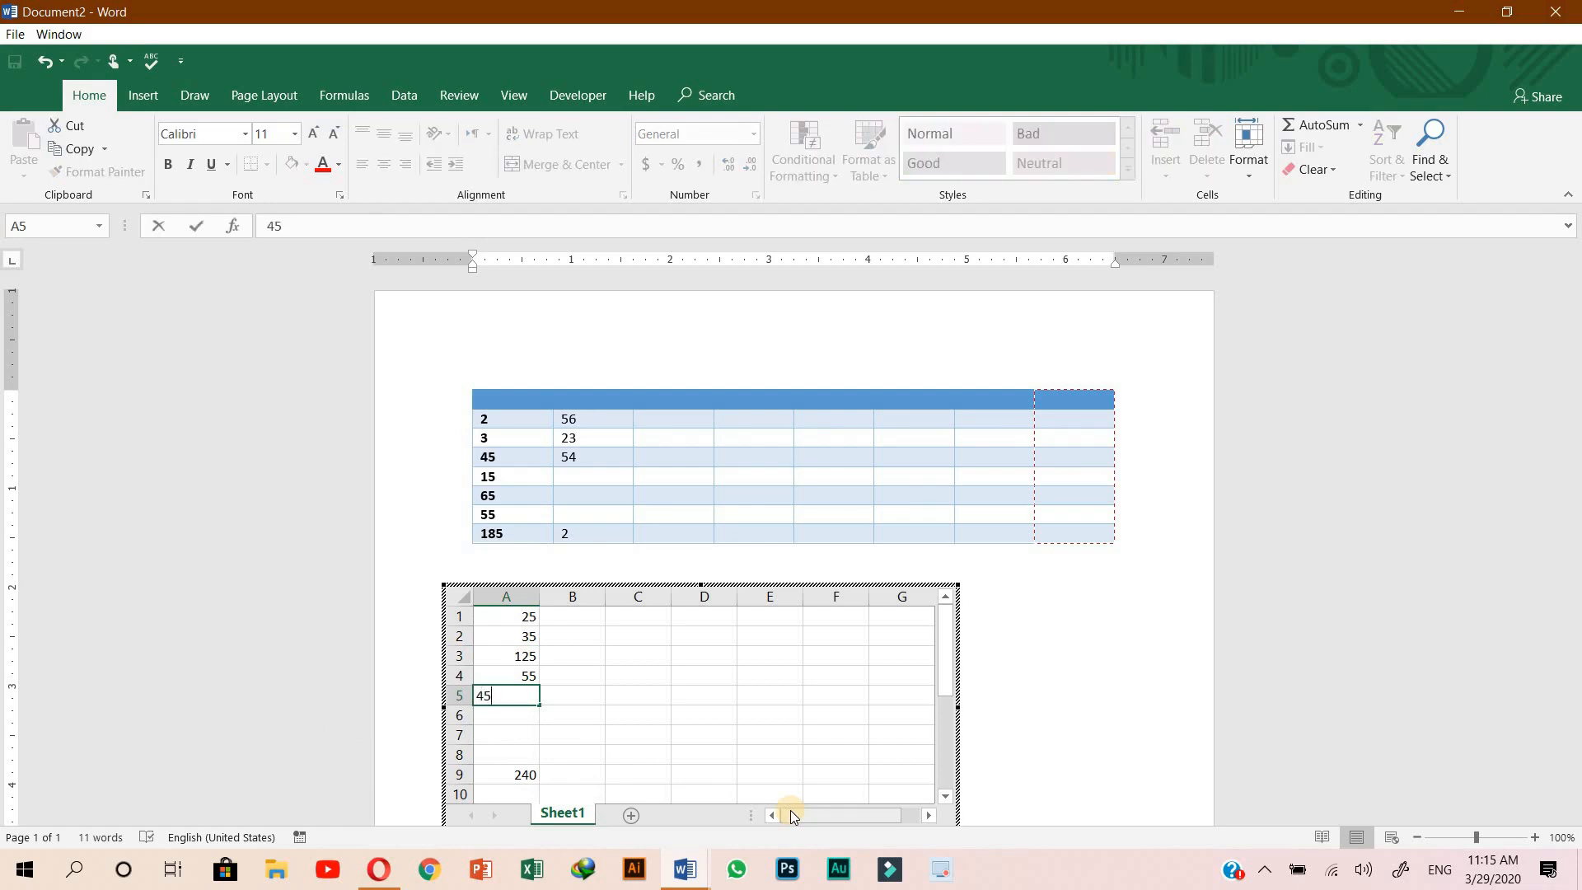
{"action": "key", "text": "Return"}
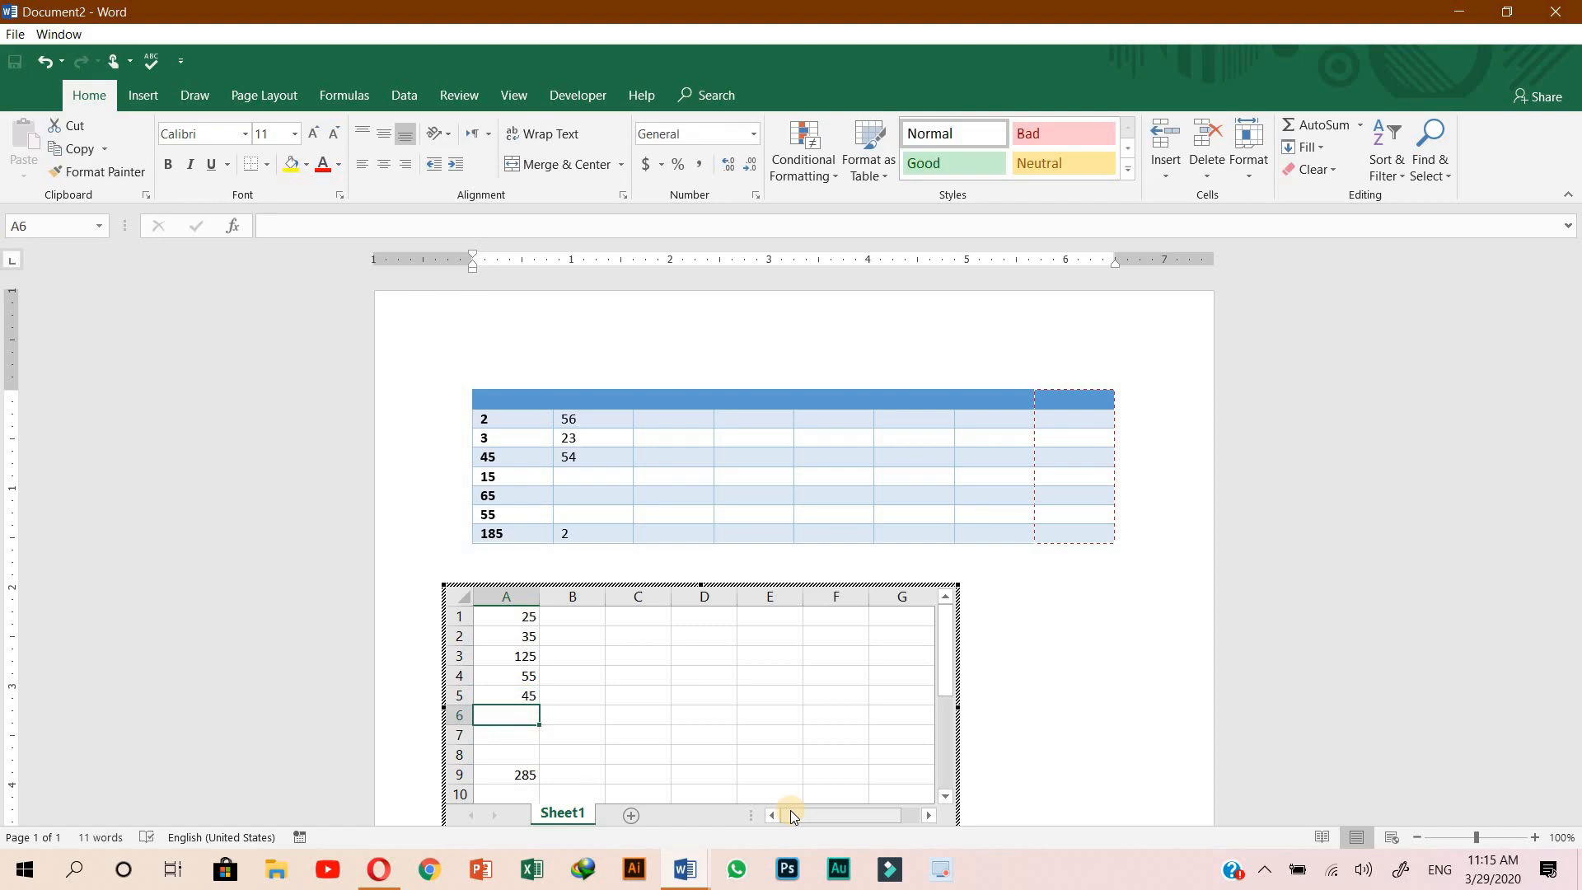
Step: Check the sum formula in cell A9, exit spreadsheet editing and leave the embedded sheet deselected in the document
{"action": "left_click", "coordinate": [507, 775]}
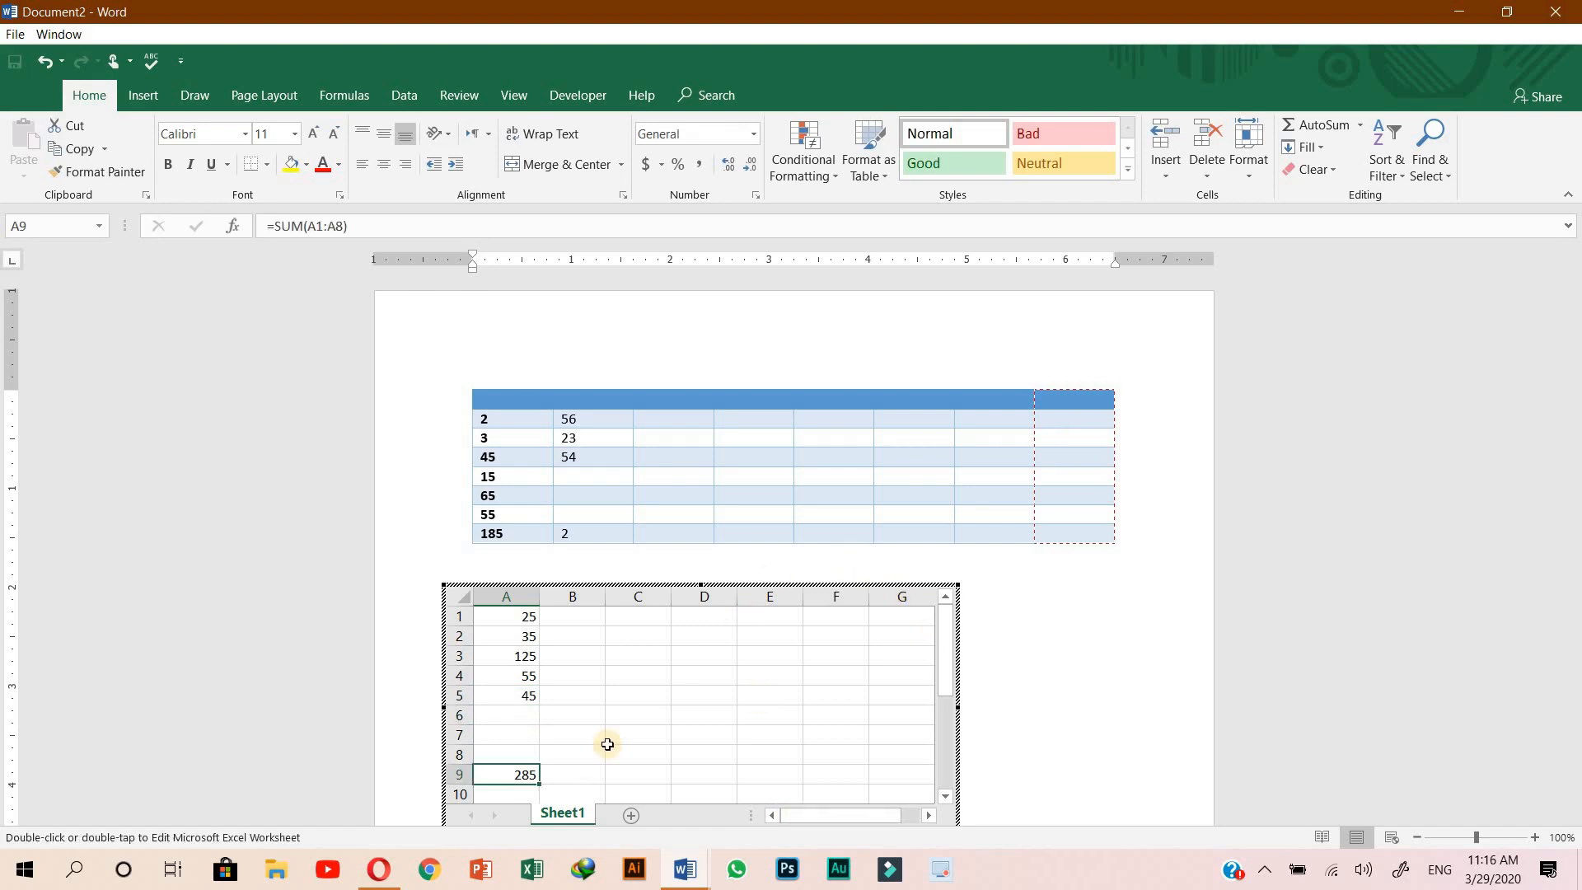
{"action": "left_click", "coordinate": [1040, 704]}
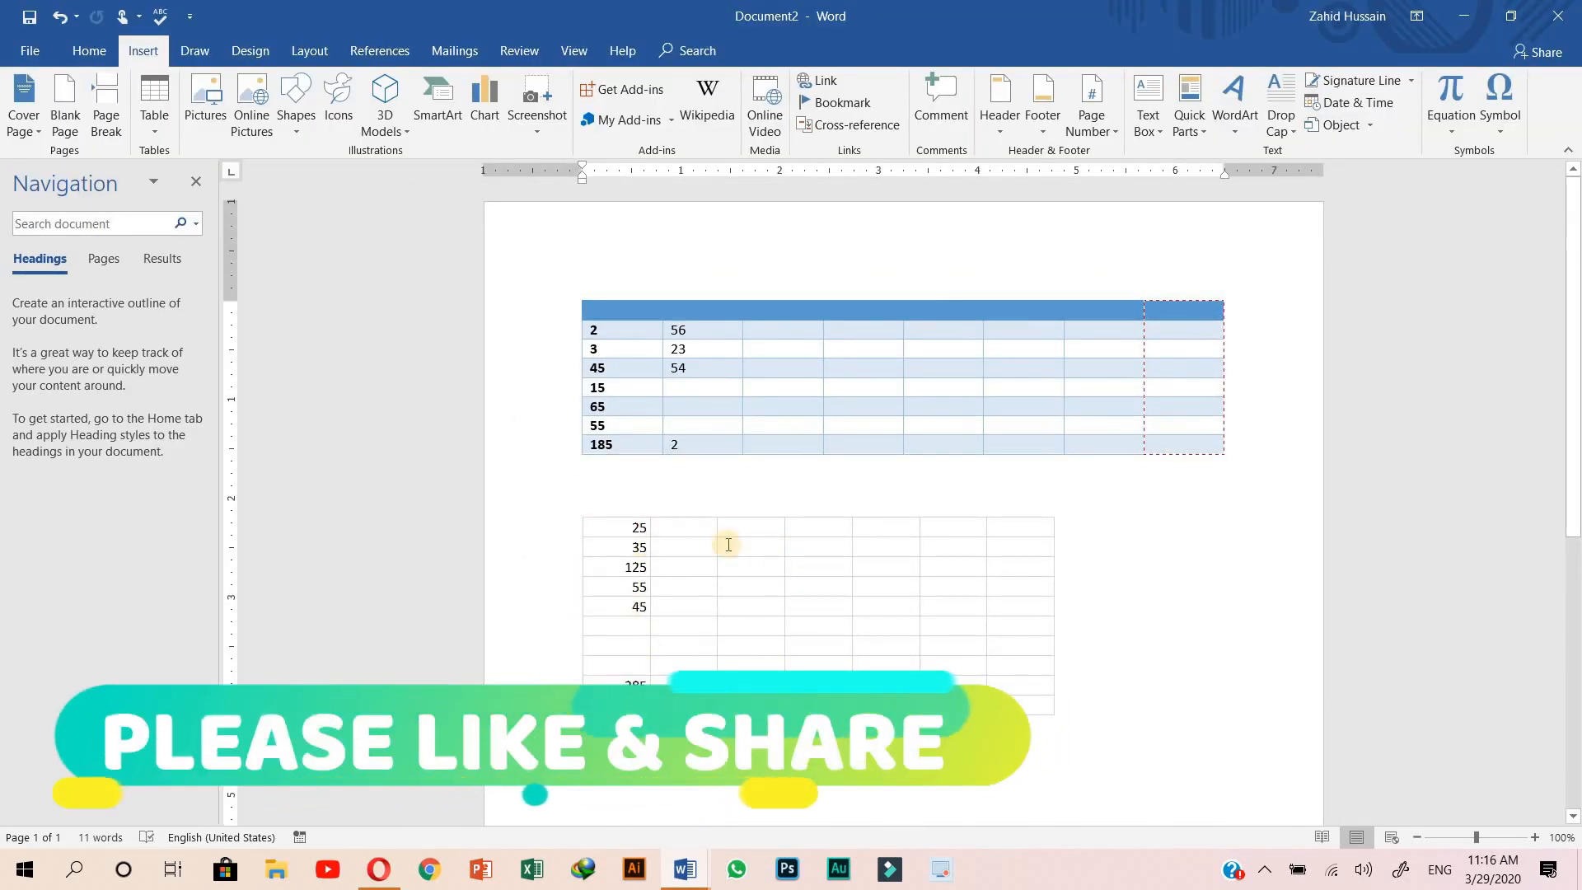
{"action": "left_click", "coordinate": [660, 567]}
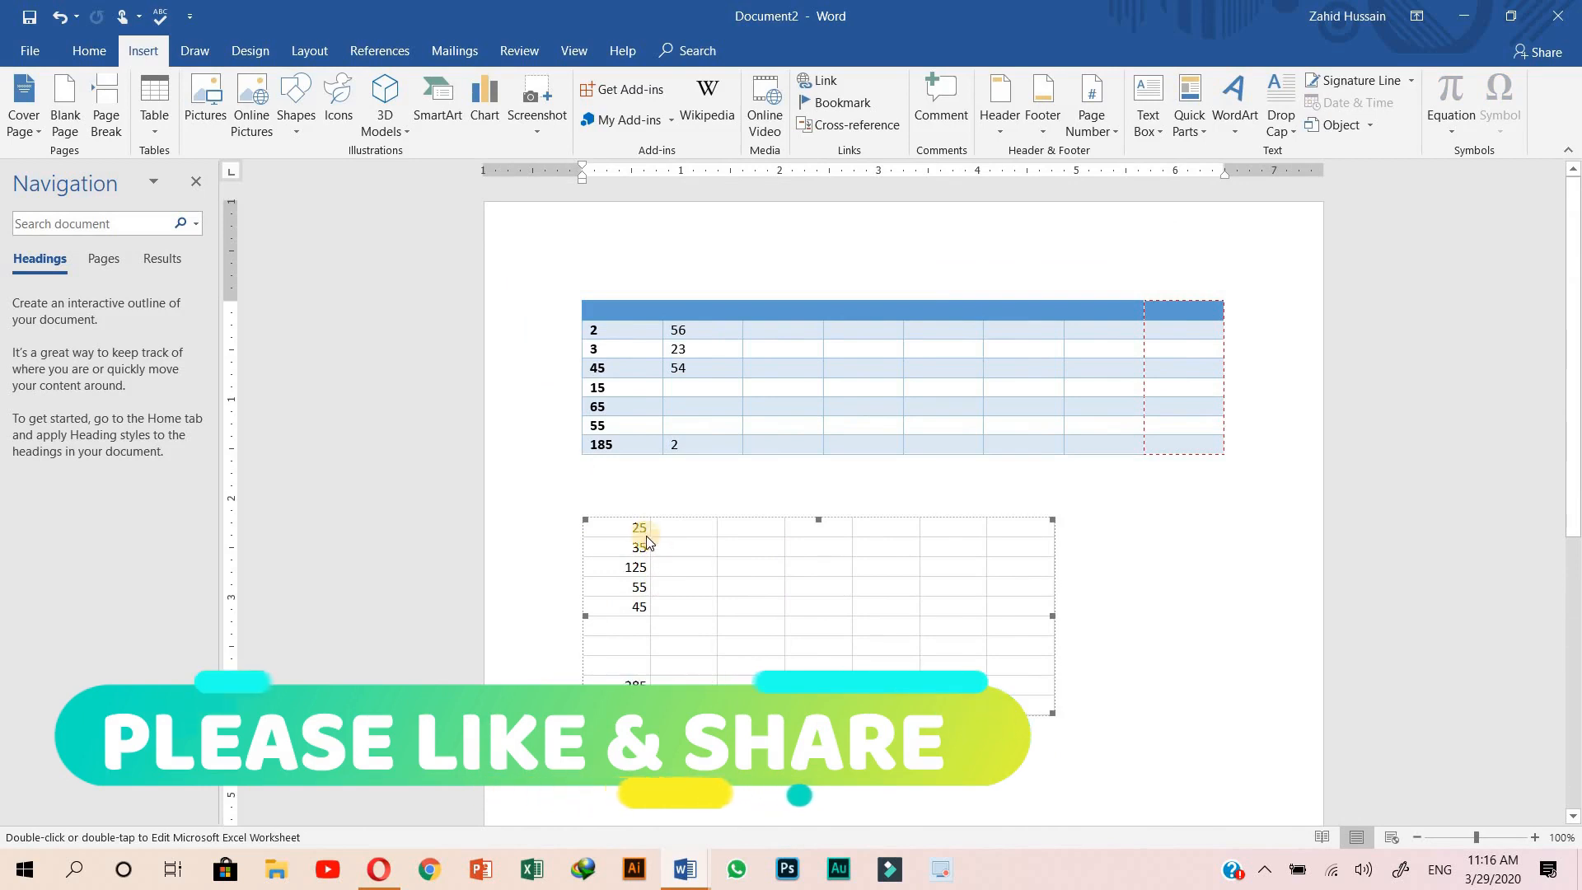
{"action": "left_click", "coordinate": [1148, 600]}
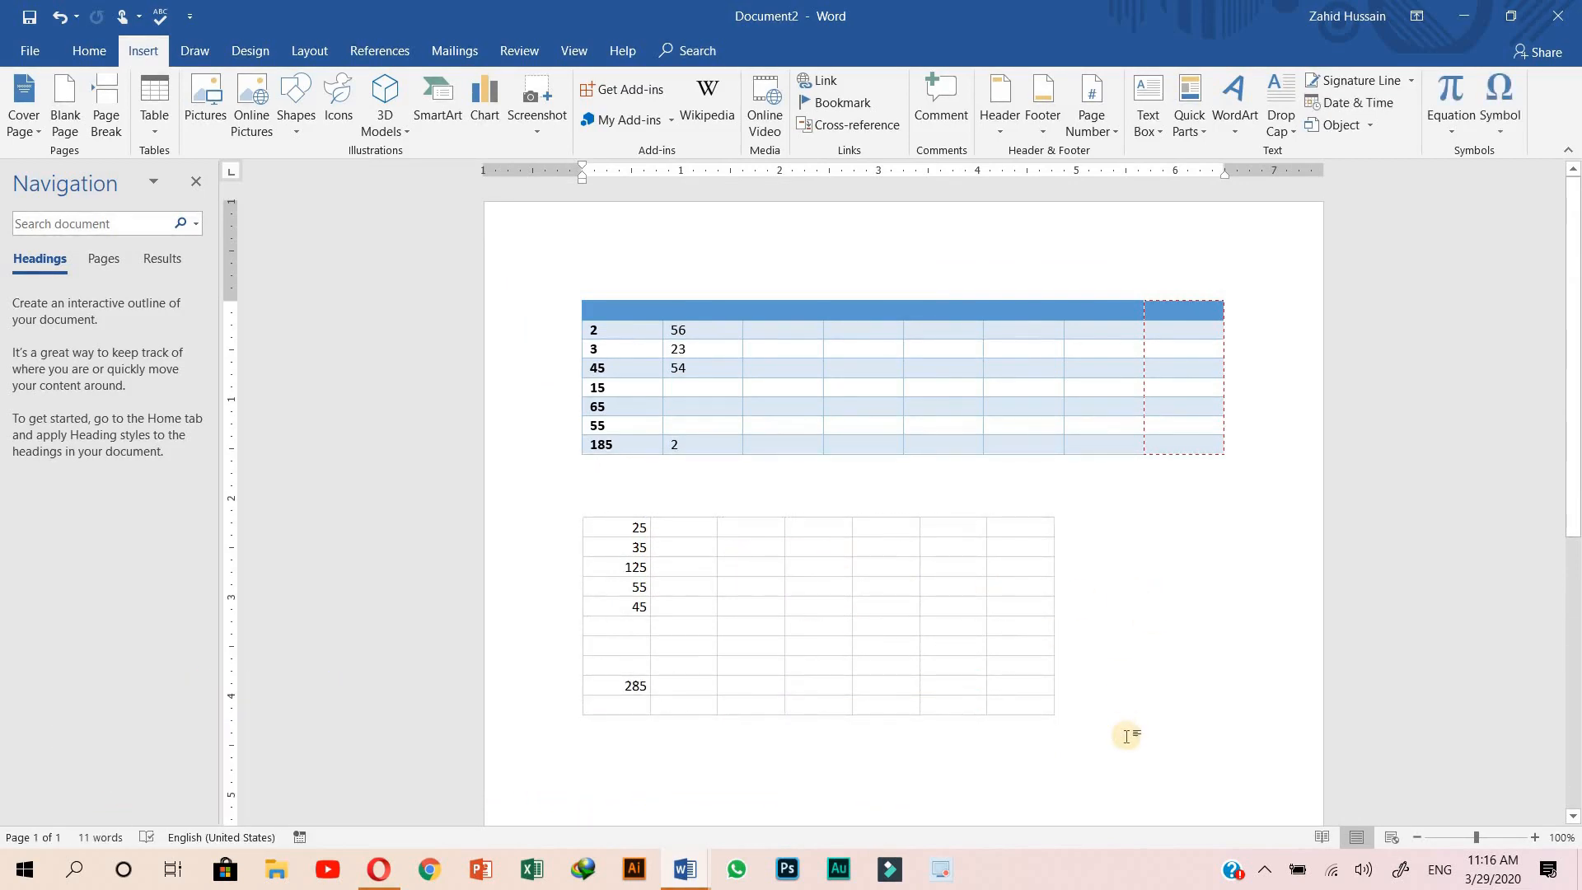